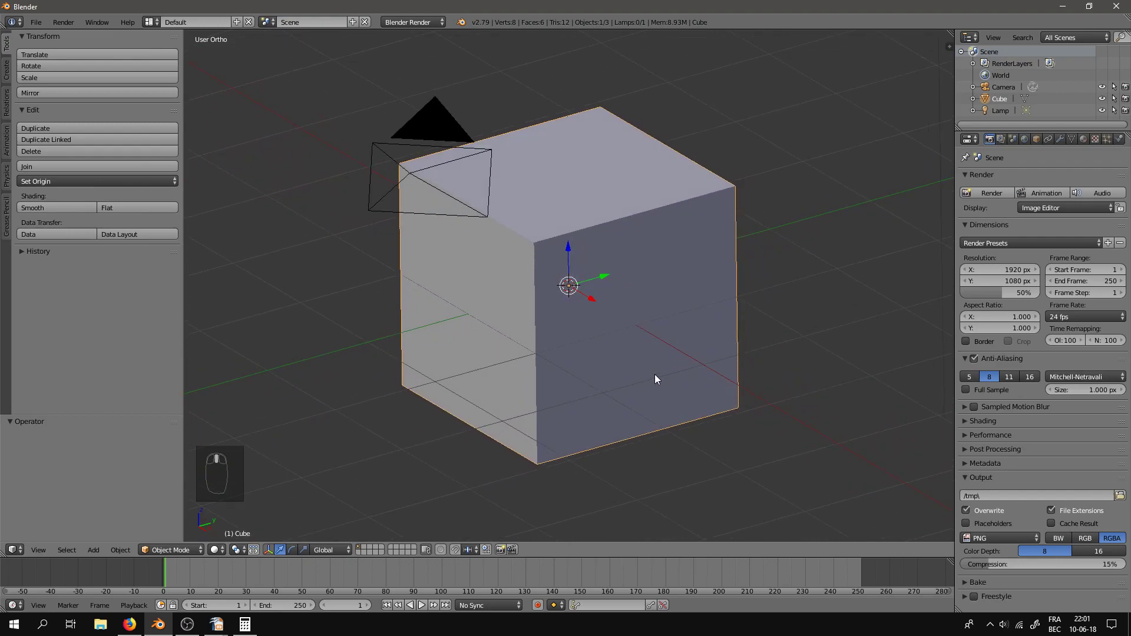
Step: Enter Edit Mode on the cube and subdivide its whole mesh with 5 cuts
key(Tab)
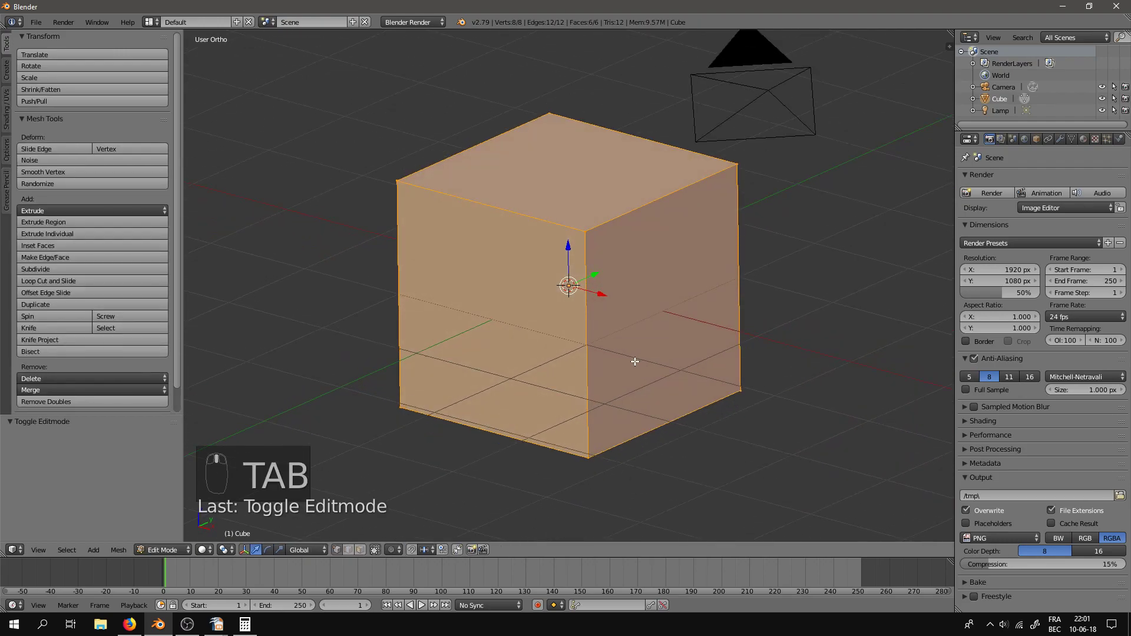
key(w)
click(654, 343)
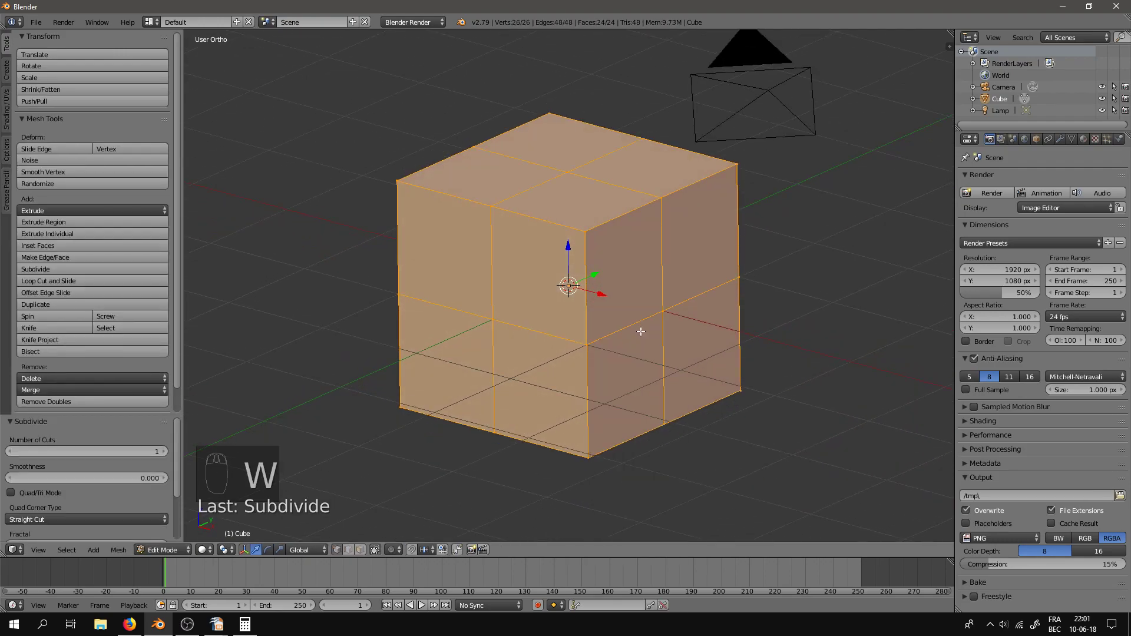
click(164, 451)
click(165, 452)
click(164, 451)
click(164, 452)
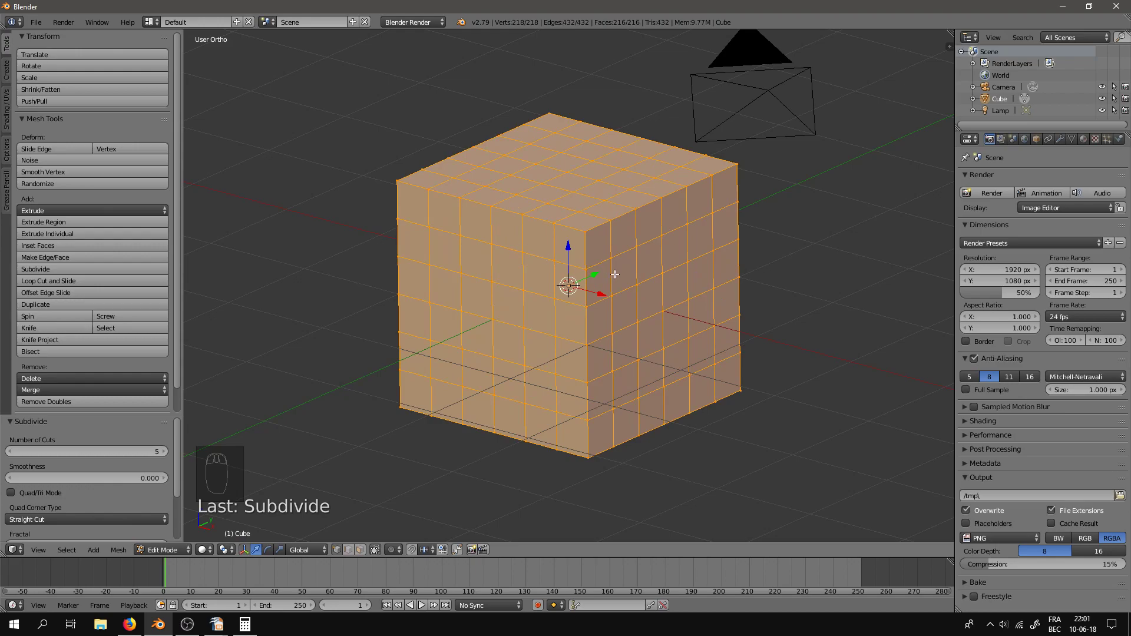
key(Tab)
key(Tab)
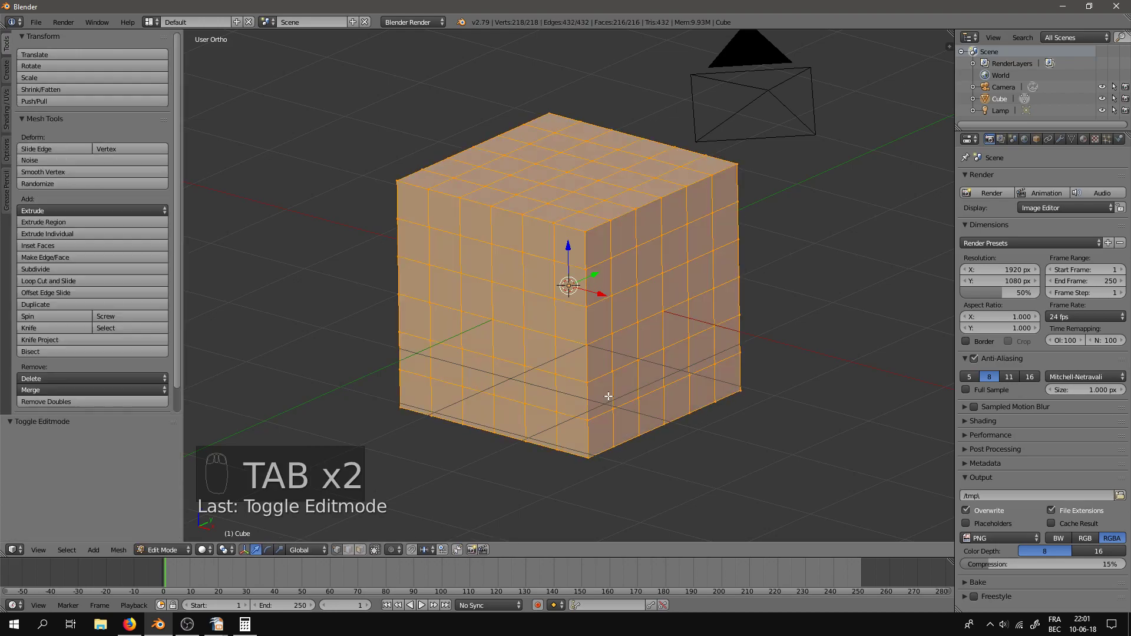
Step: Deselect everything, then box-select the upper half of the cube, including hidden vertices and the middle row, from the front view
middle_drag(518, 434, 502, 428)
key(a)
key(a)
key(a)
key(KP_1)
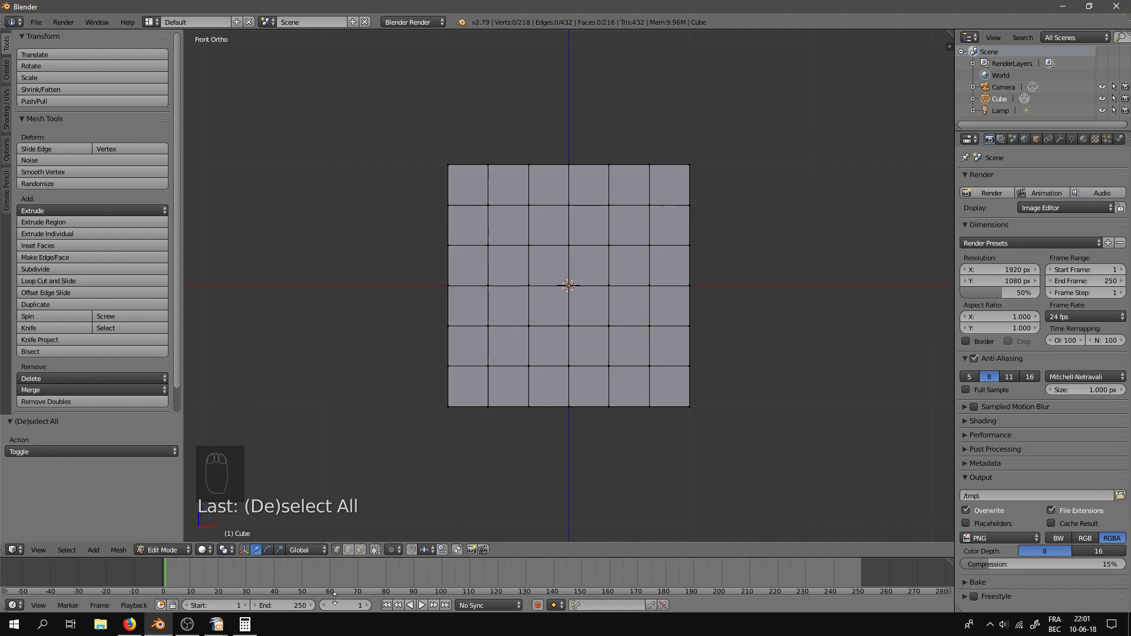
click(227, 551)
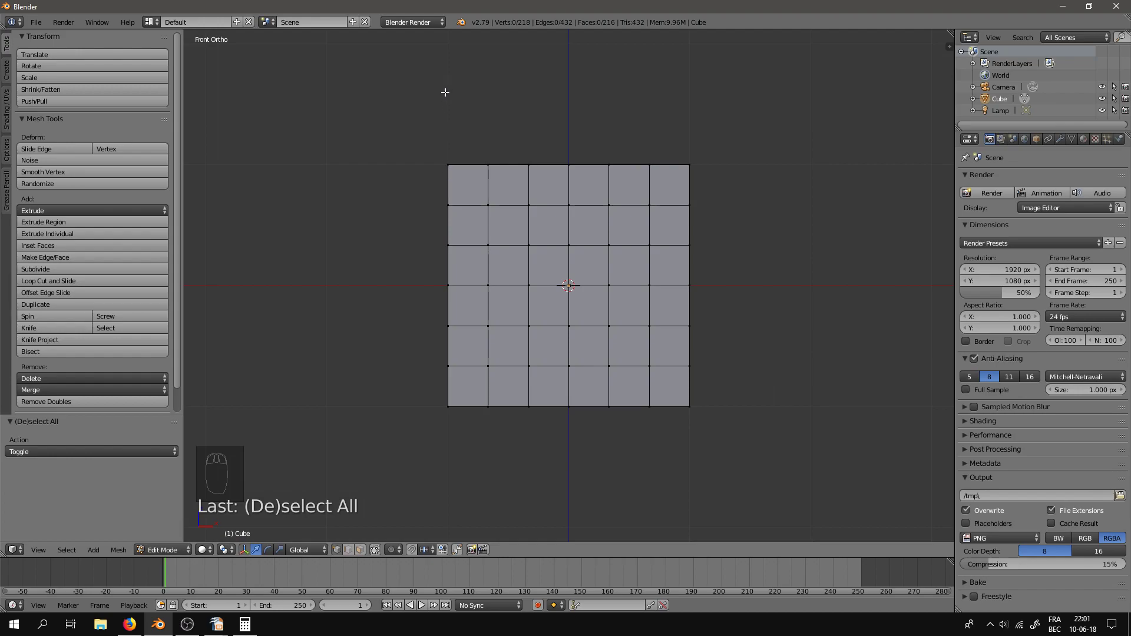
key(b)
drag(396, 104, 745, 305)
middle_drag(820, 312, 780, 331)
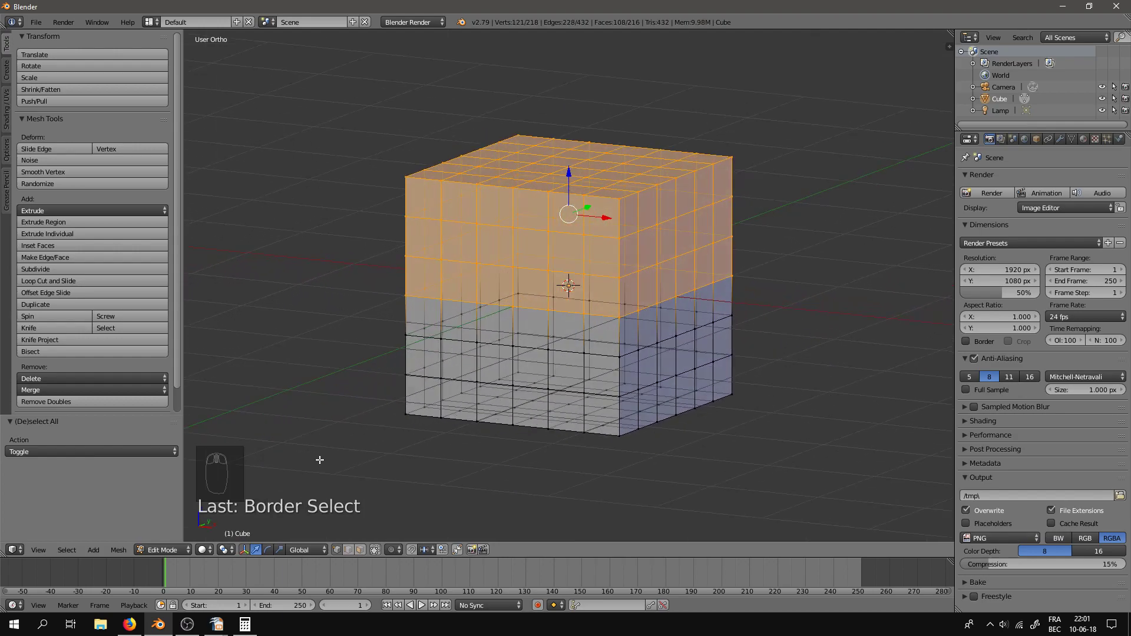
Step: Set the pivot point to the 3D Cursor and return to the front view
click(225, 549)
click(236, 523)
key(KP_1)
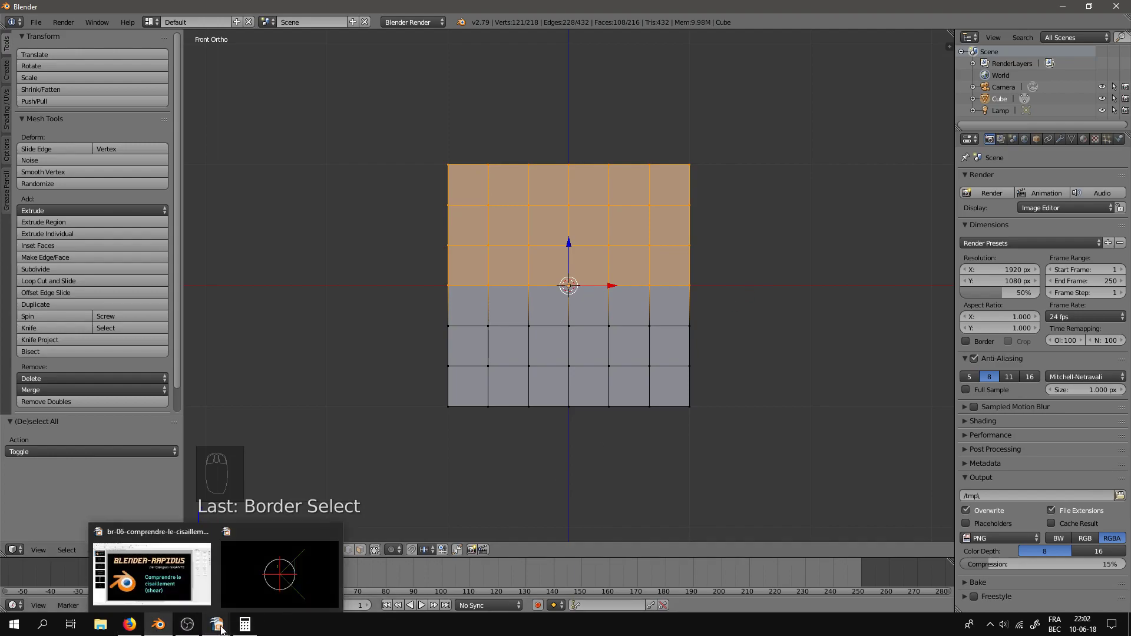
Step: Switch to the presentation to review the pivot point diagram, and return to Blender
key(alt+Tab)
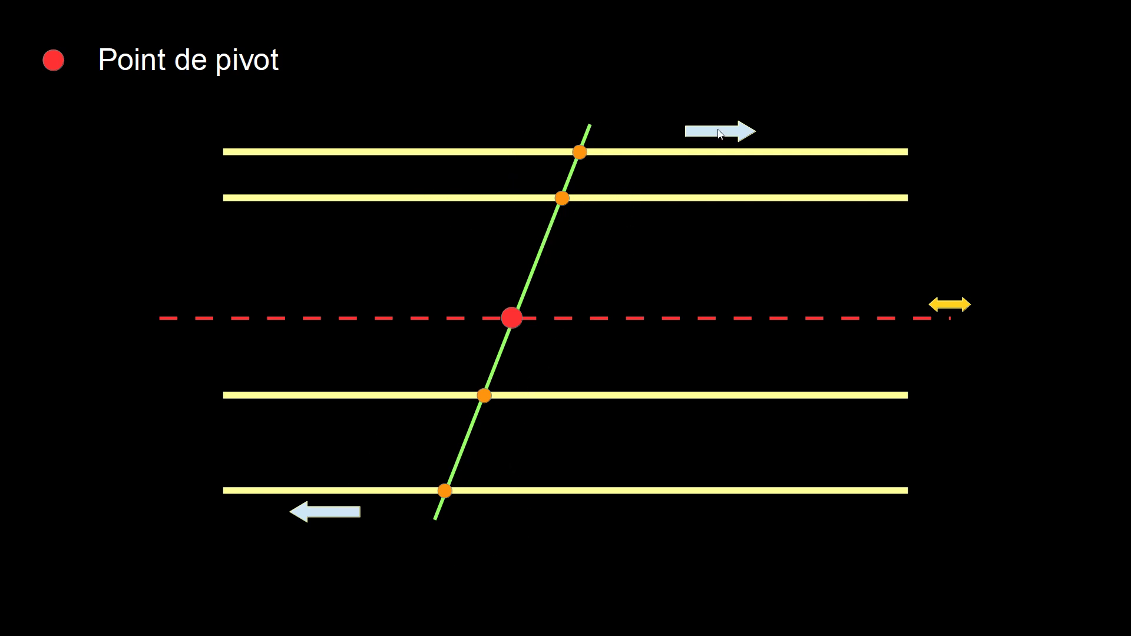
key(alt+Tab)
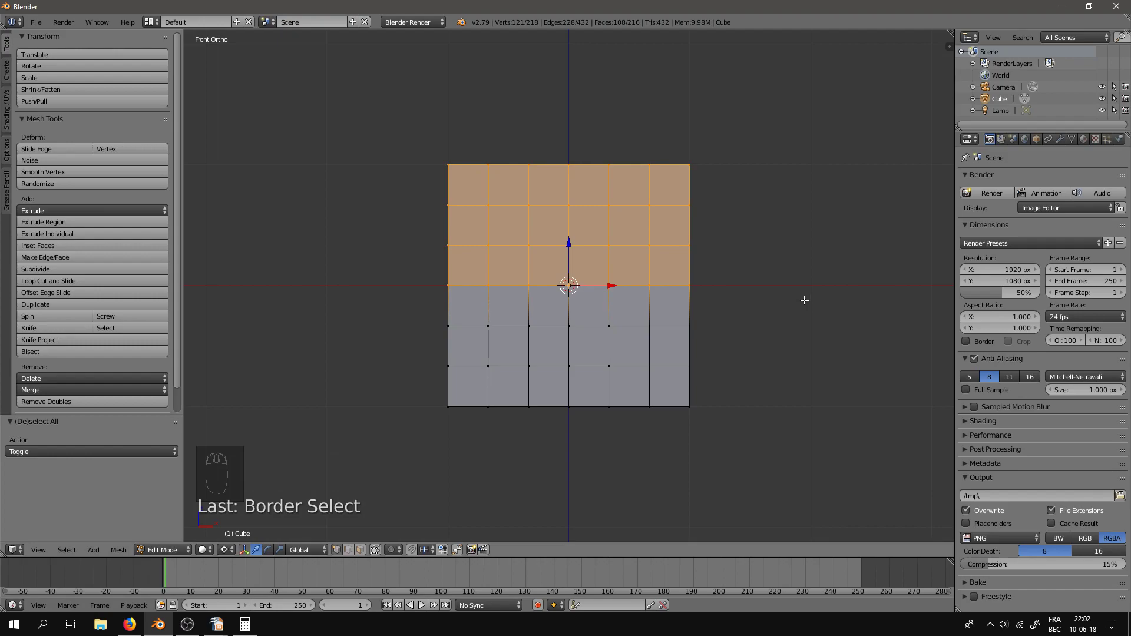
Step: Find the Shear command and shear the selected upper half along X with an offset of 1
click(119, 550)
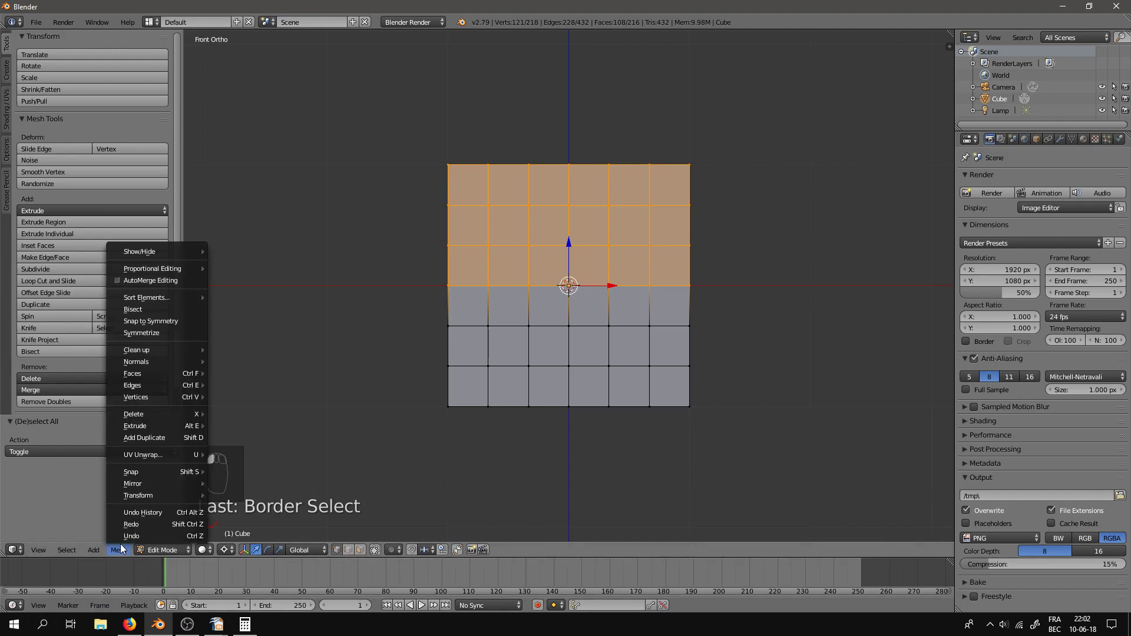
mouse_move(151, 495)
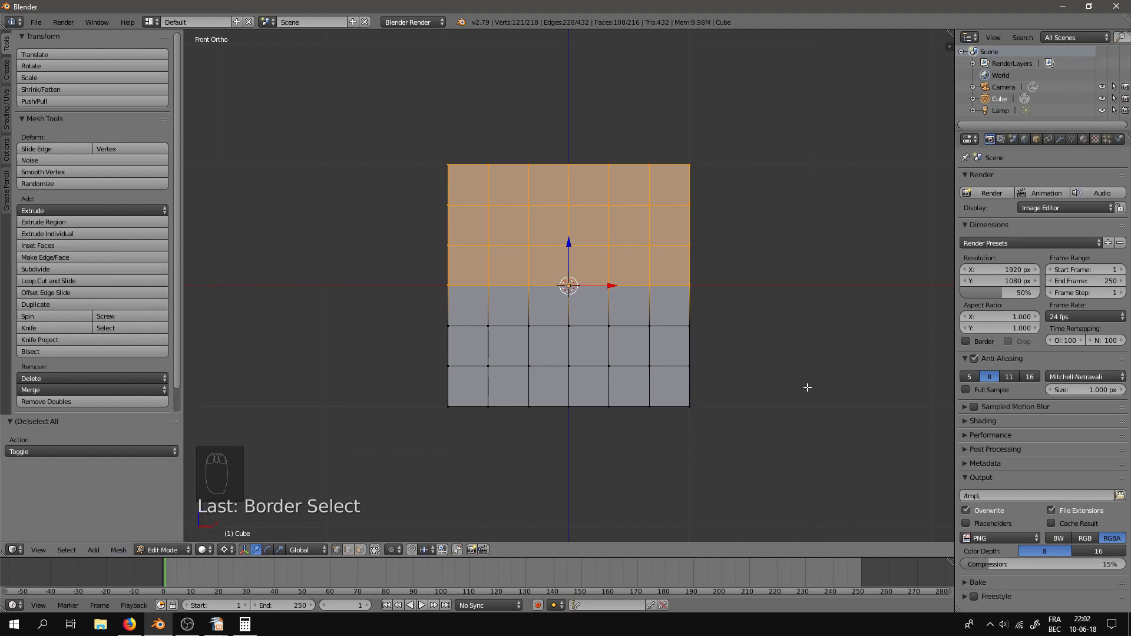
key(space)
text(shear)
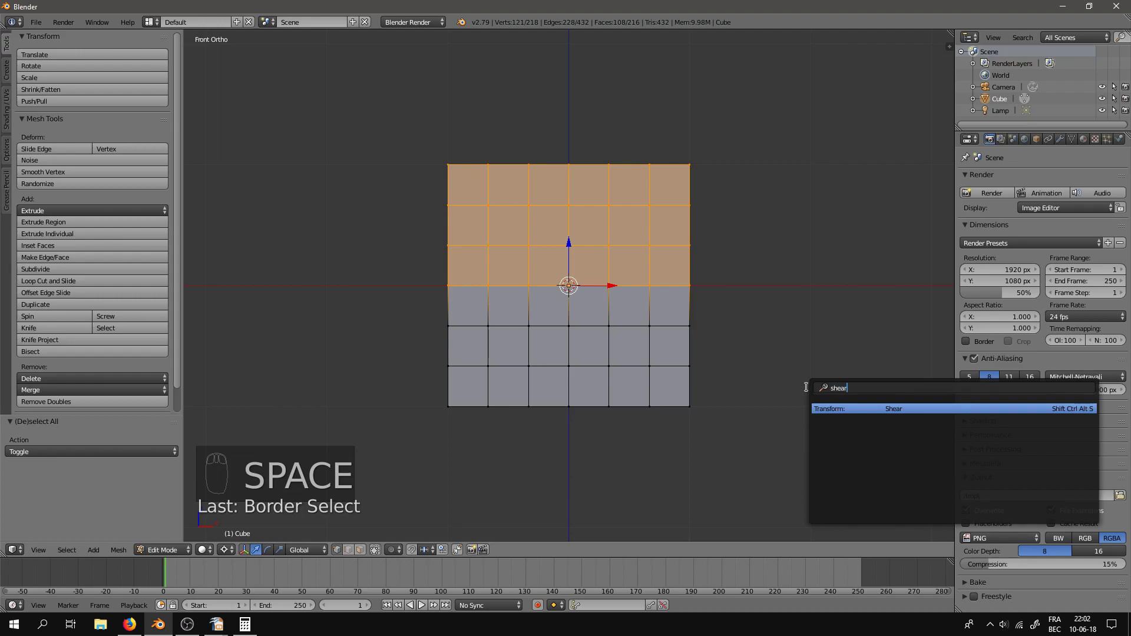
key(Return)
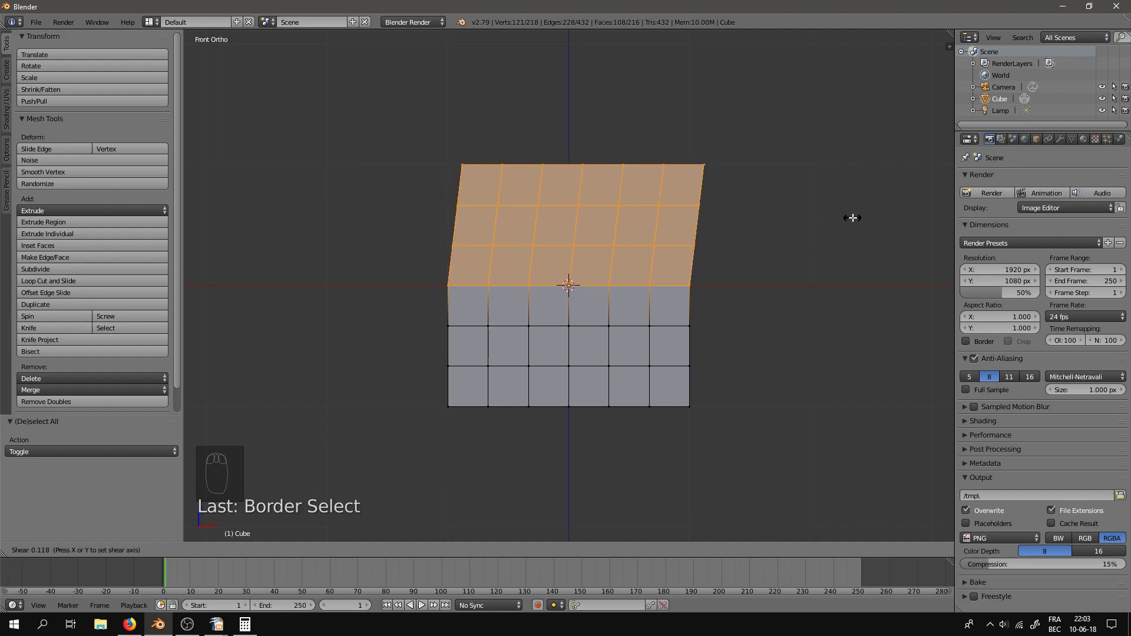
key(y)
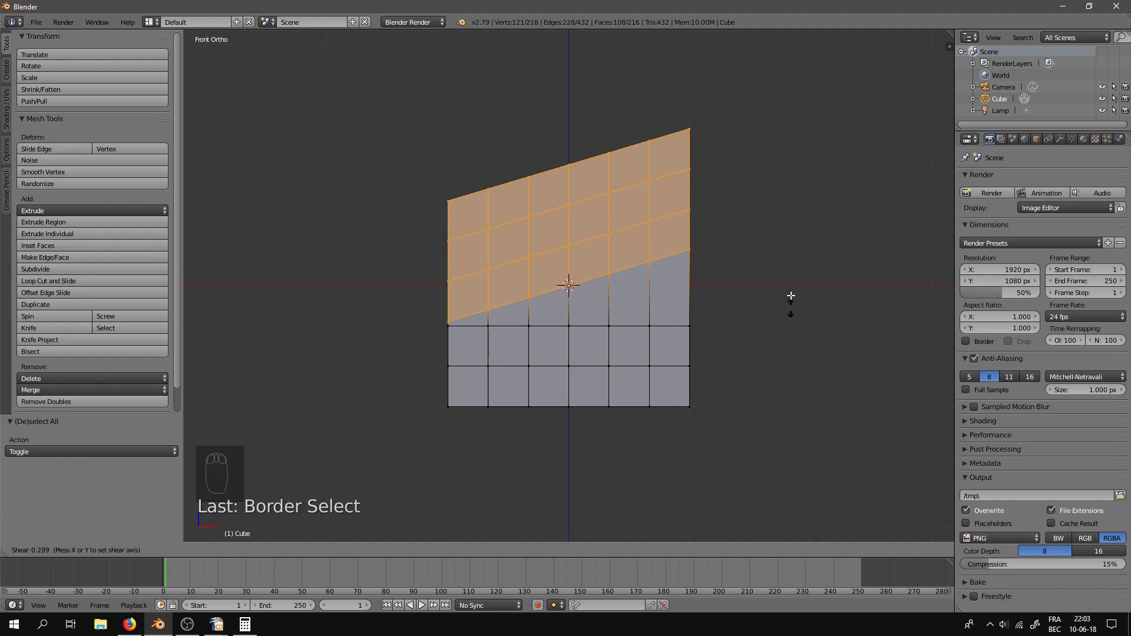
key(x)
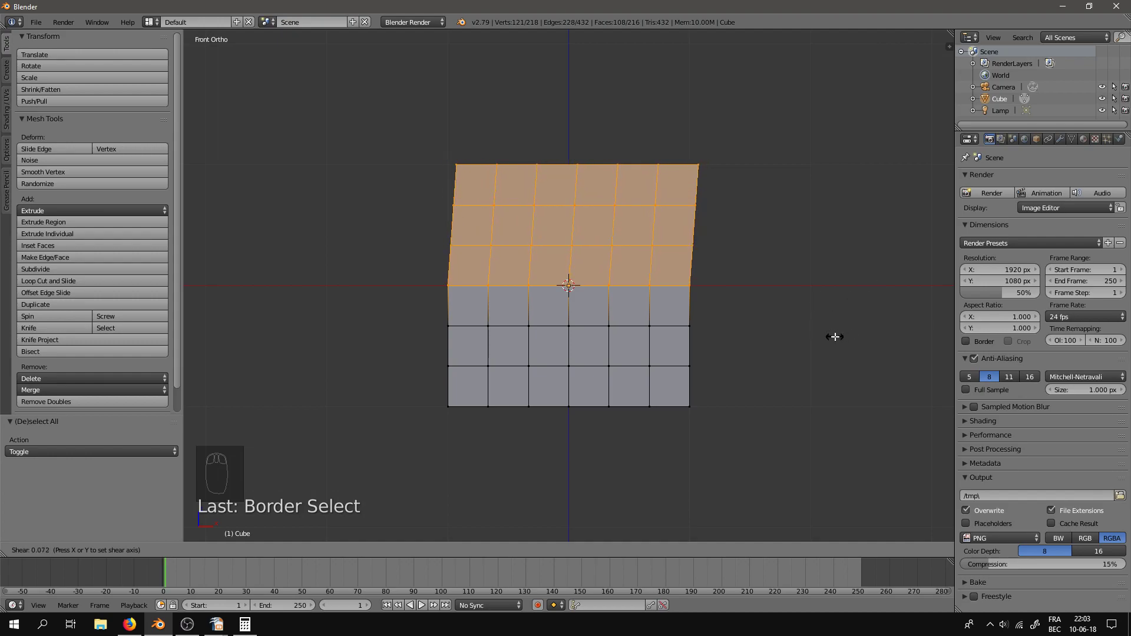
key(1)
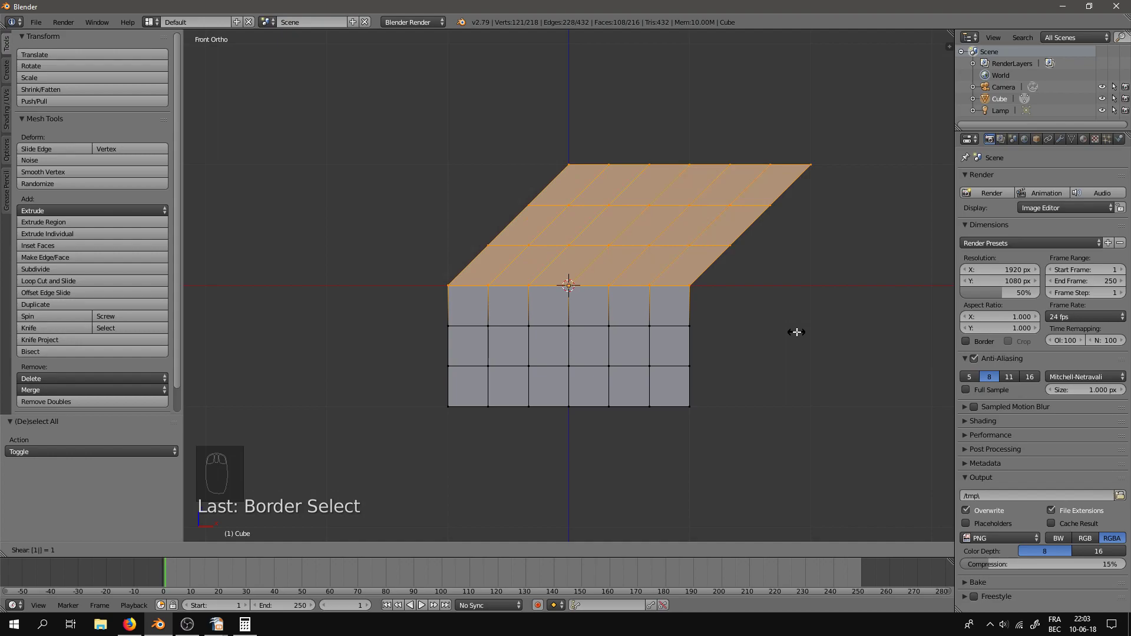
key(Return)
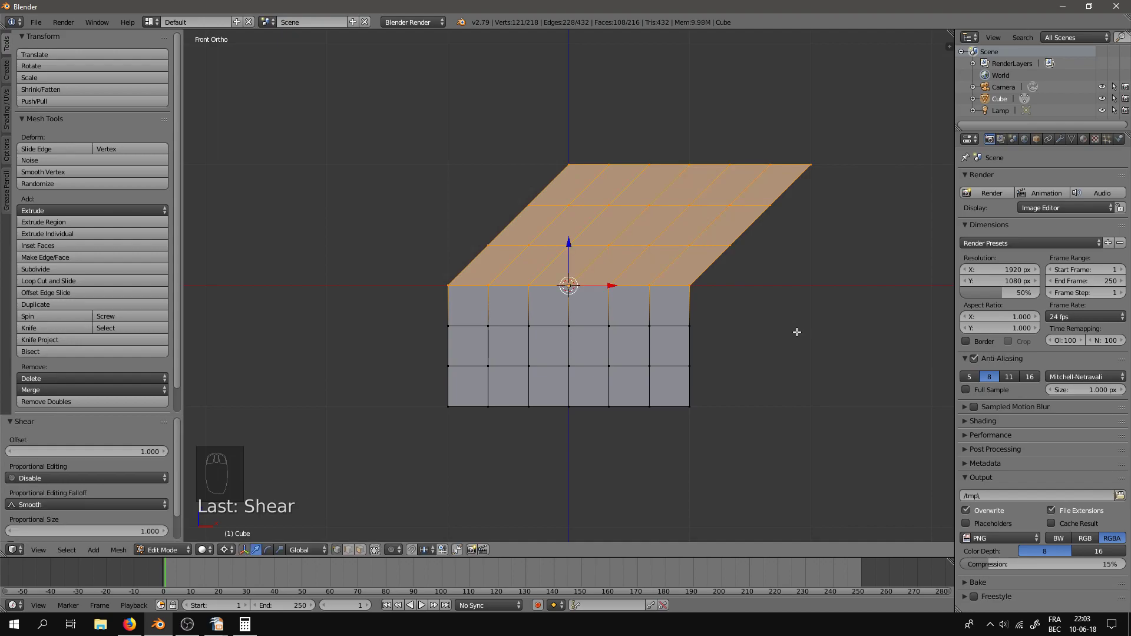
Step: Inspect the sheared upper half in 3D and undo the shear
middle_drag(810, 332, 791, 405)
key(KP_1)
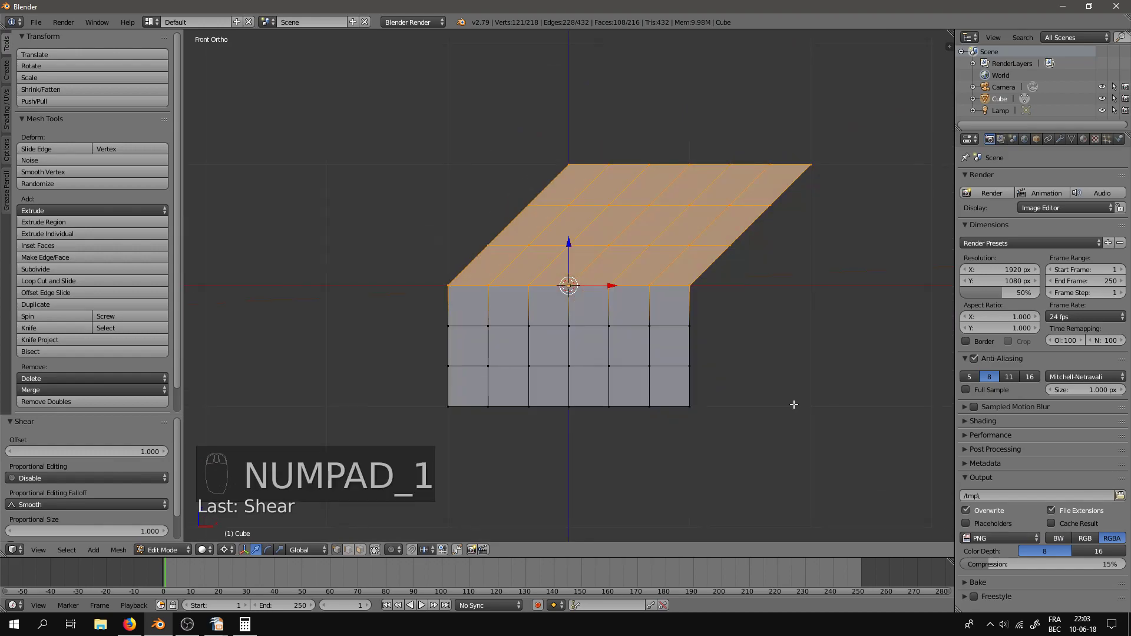
key(ctrl+z)
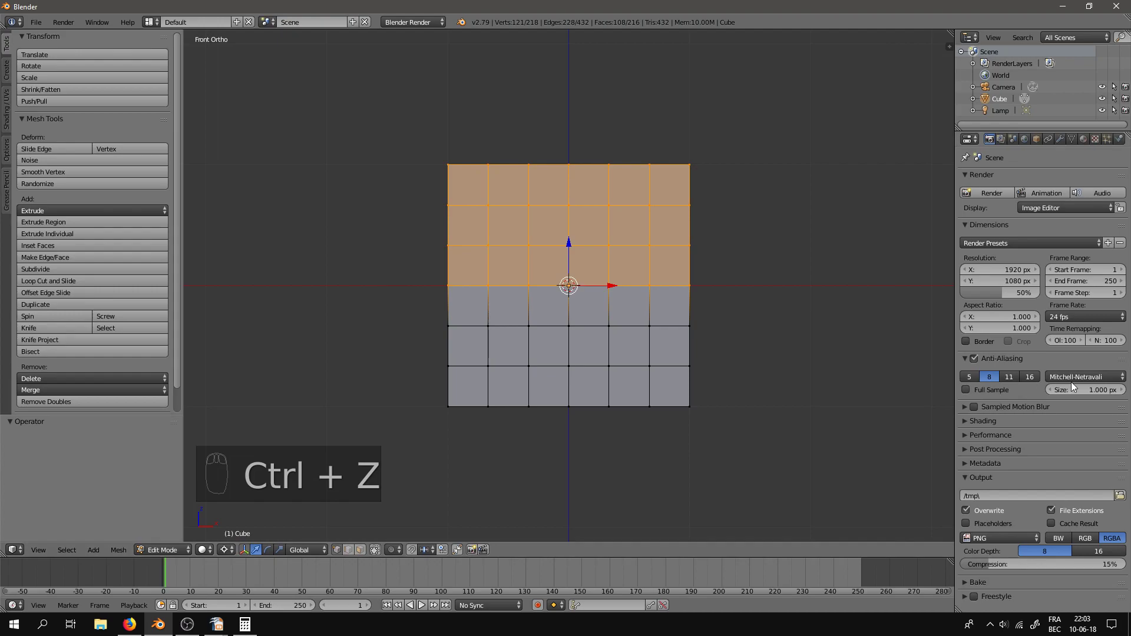
Step: Clear the selection and box-select the whole cube mesh from the front view
key(a)
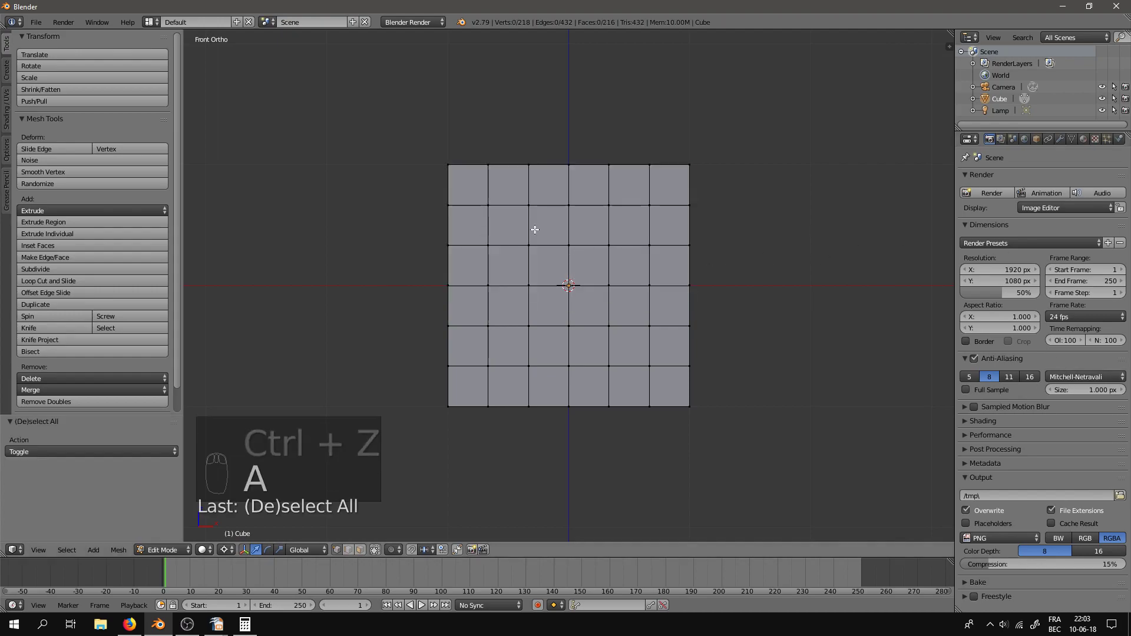
key(b)
drag(436, 128, 791, 428)
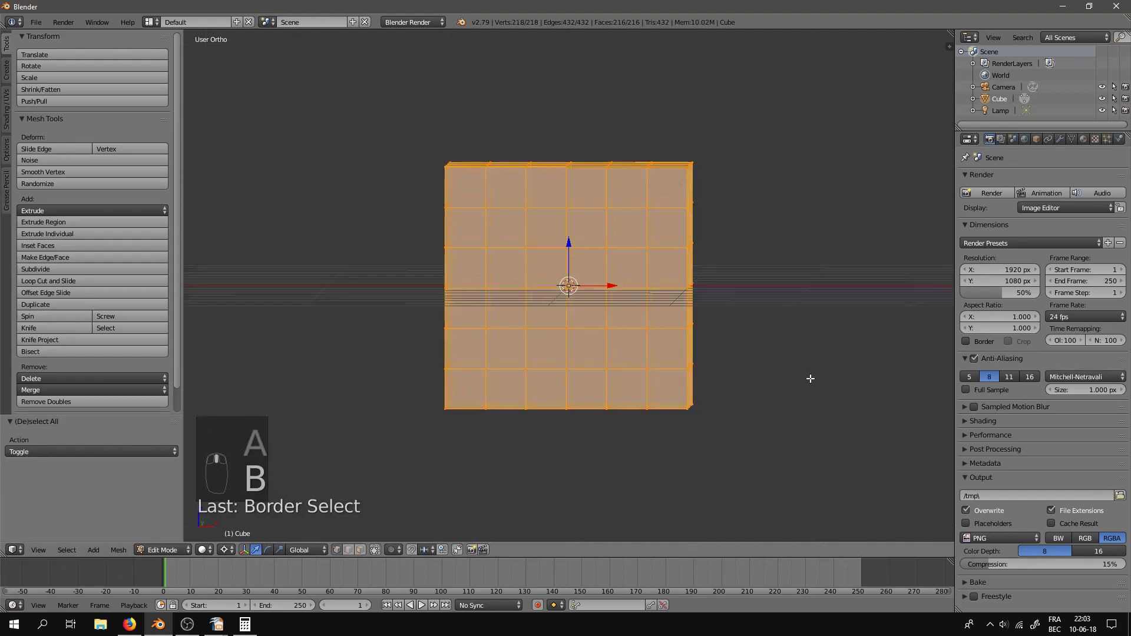
middle_drag(812, 375, 788, 403)
key(KP_1)
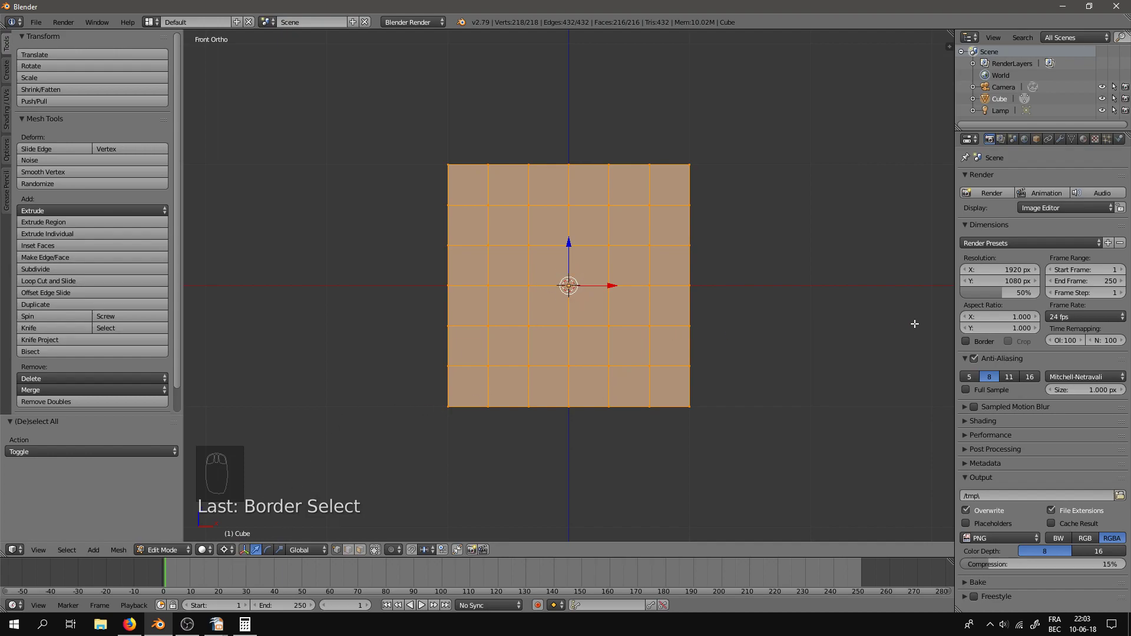
Step: Try shearing the whole cube along X and along Y from the front view
key(ctrl+alt+shift+s)
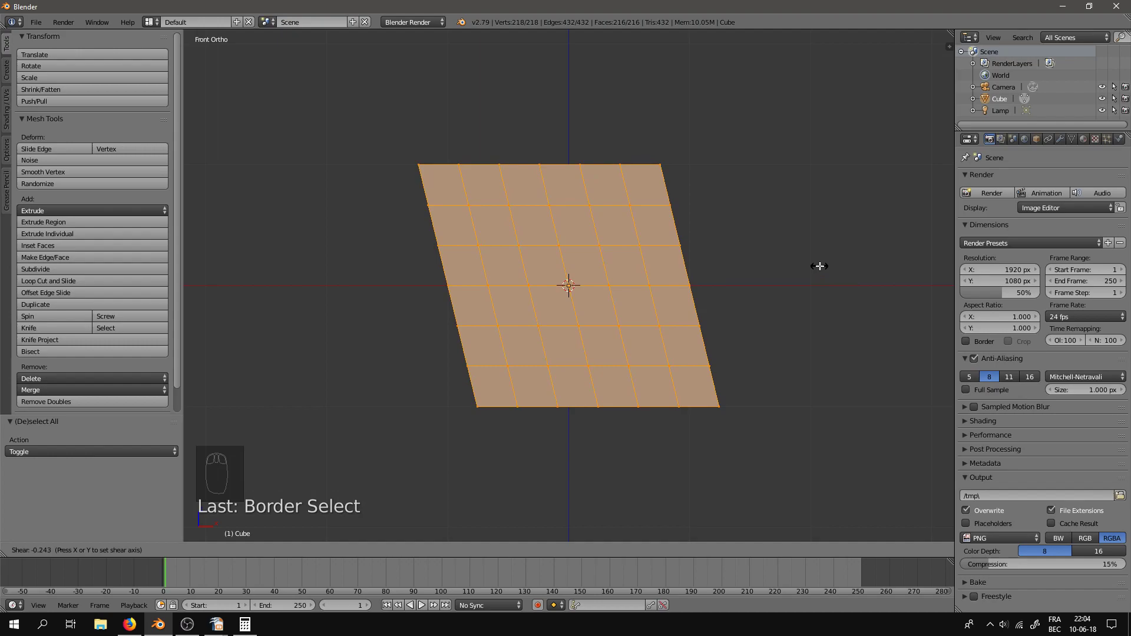
key(y)
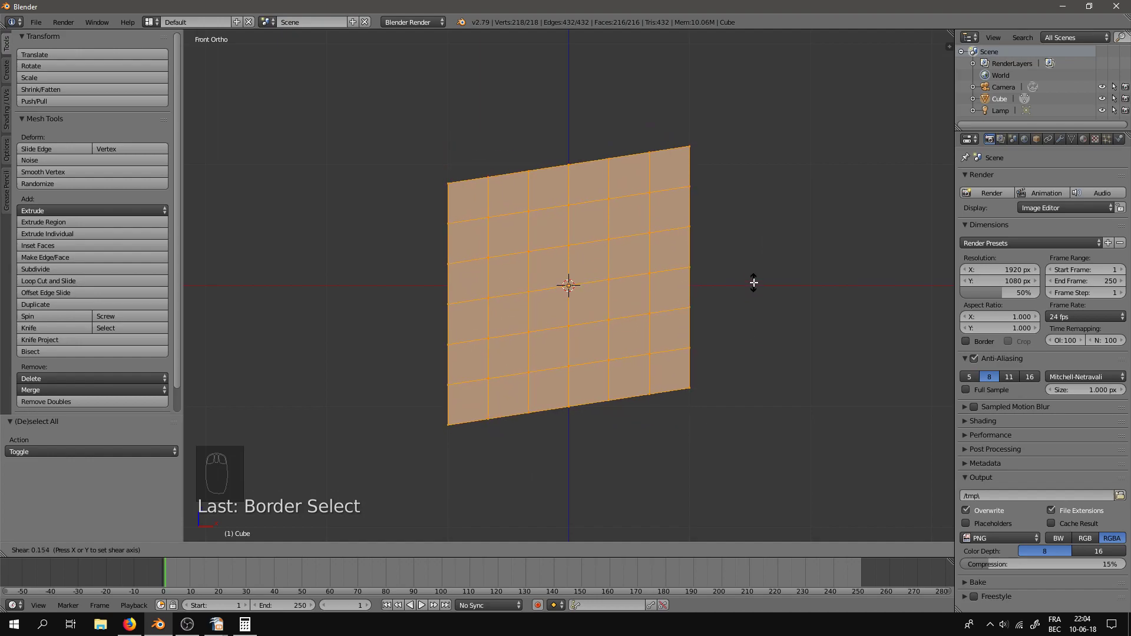
right_click(753, 283)
Step: Shear the whole cube by about 0.44 from an angled view, inspect the shape, and undo the shear
middle_drag(733, 311, 724, 353)
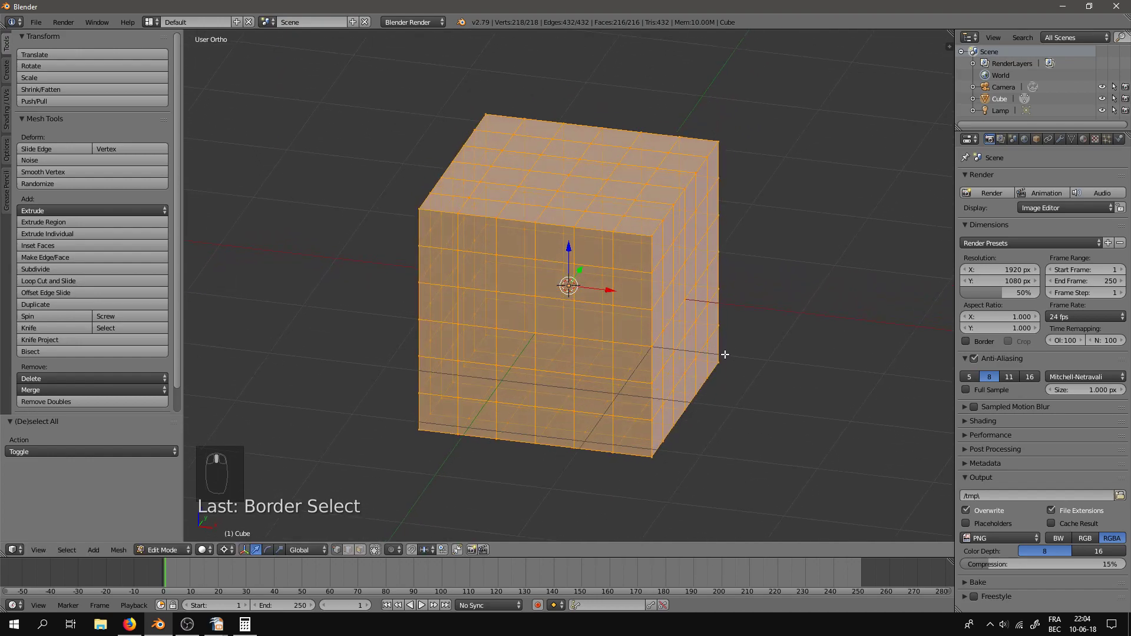
middle_drag(762, 319, 744, 318)
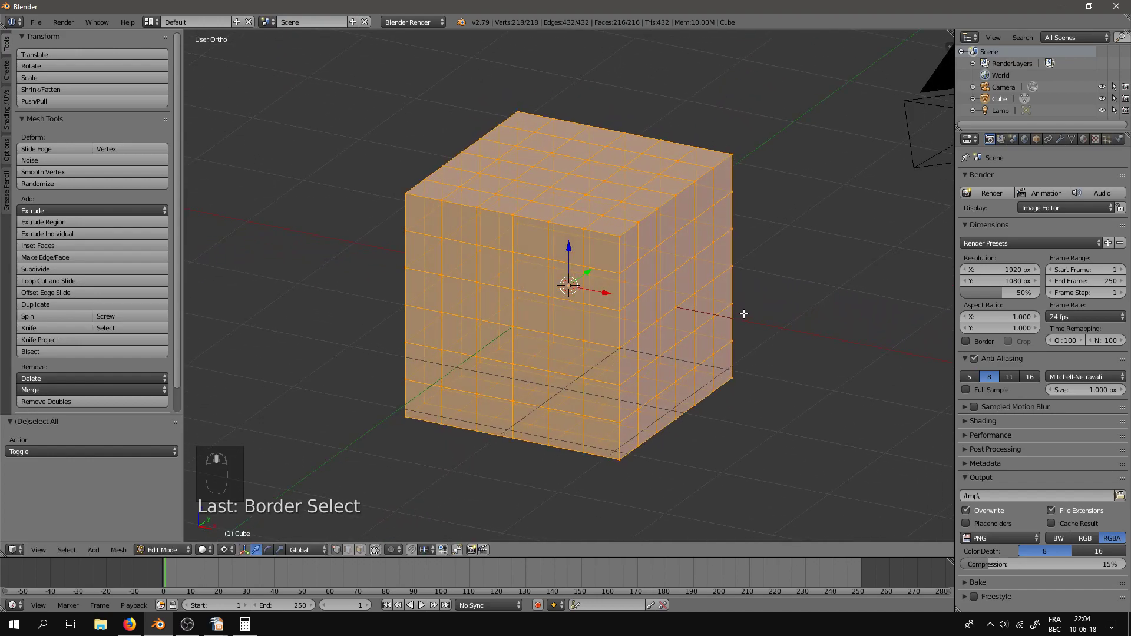
key(ctrl+alt+shift+s)
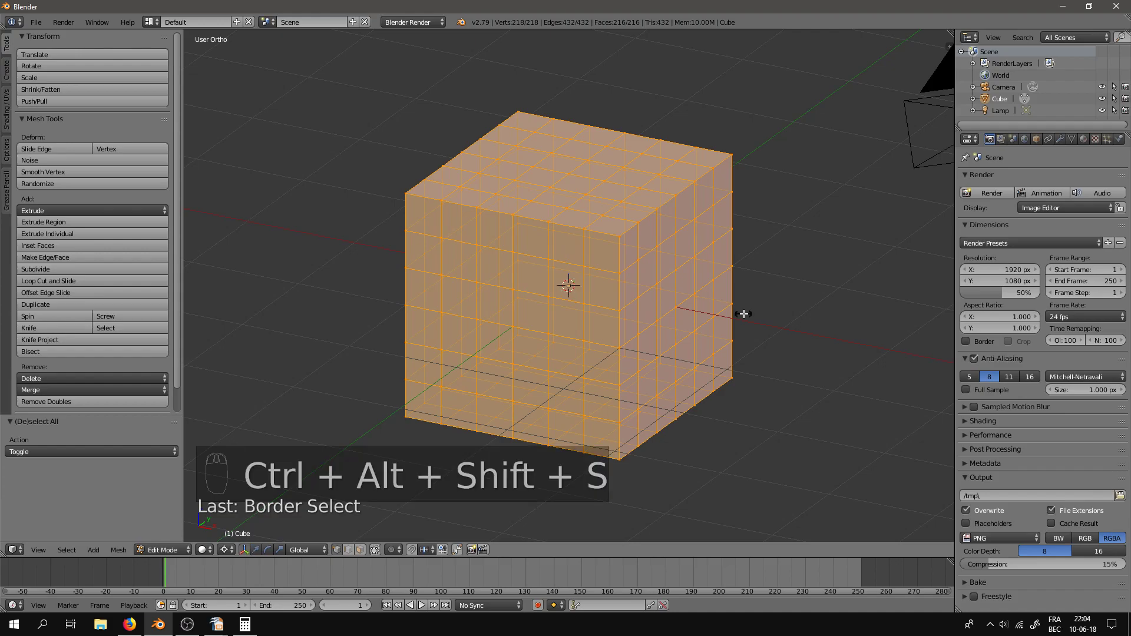
click(912, 290)
middle_drag(863, 307, 739, 312)
middle_drag(814, 289, 739, 284)
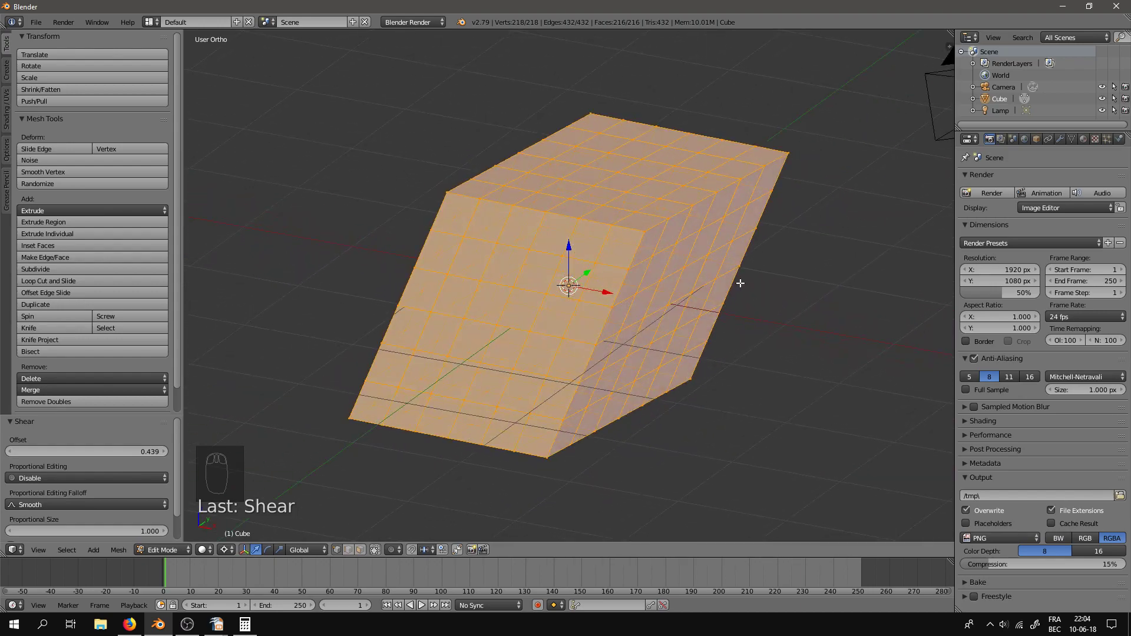
key(ctrl+z)
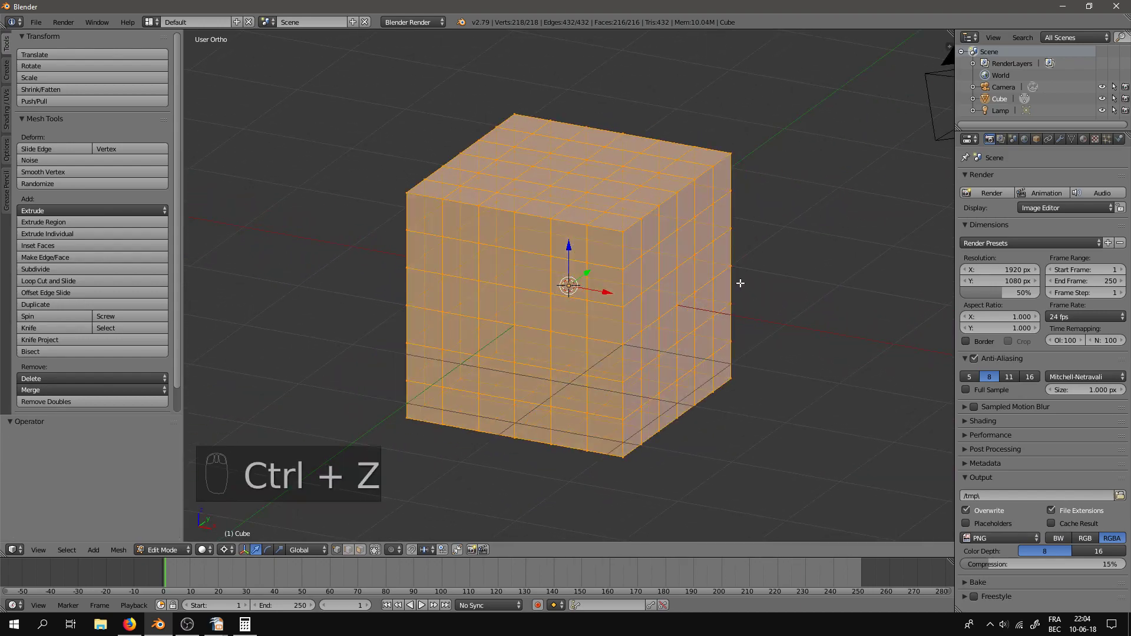
Step: Deselect the mesh and box-select the upper half of the cube, including the middle row, from the front view
key(KP_1)
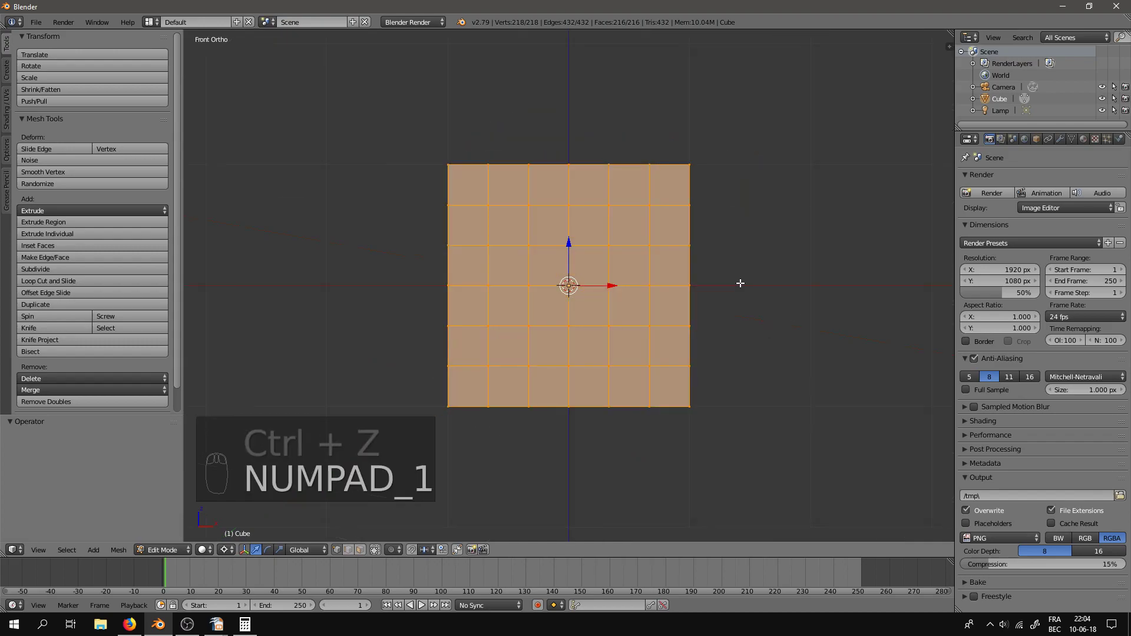
key(a)
key(a)
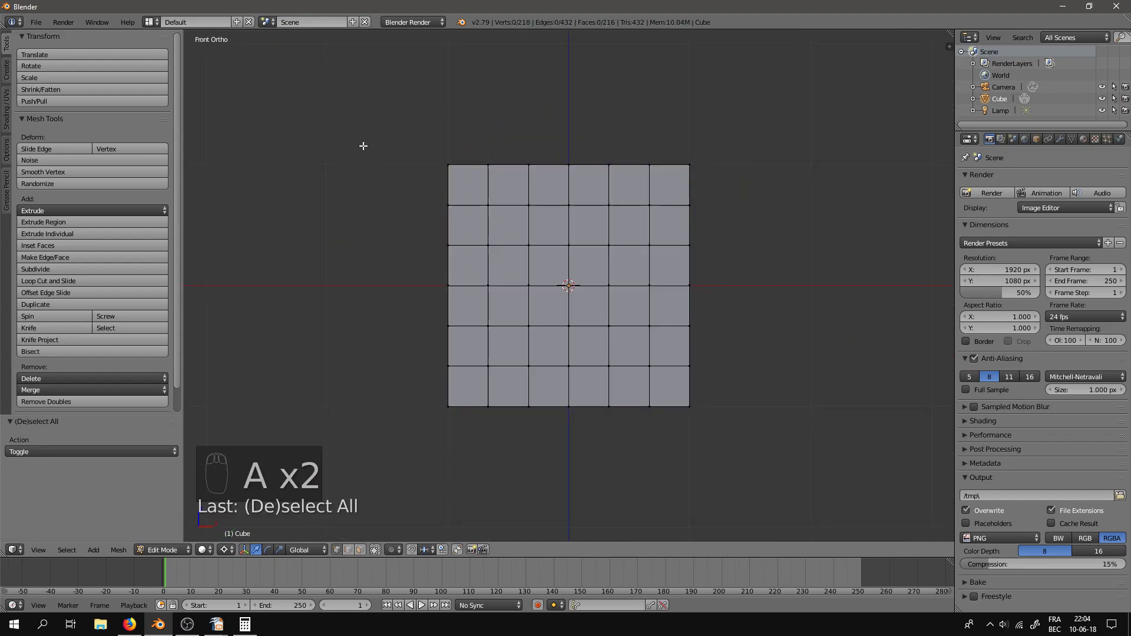
key(b)
drag(380, 121, 766, 312)
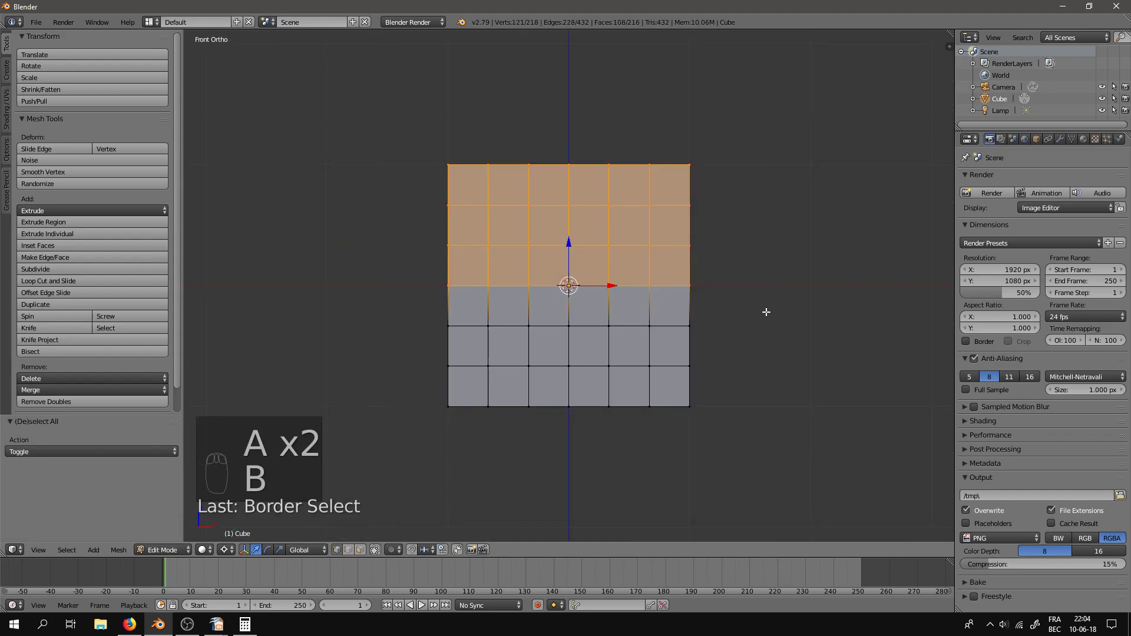
Step: Shear the selected upper half of the cube by 1 in the front view and deselect the mesh
click(228, 550)
click(228, 551)
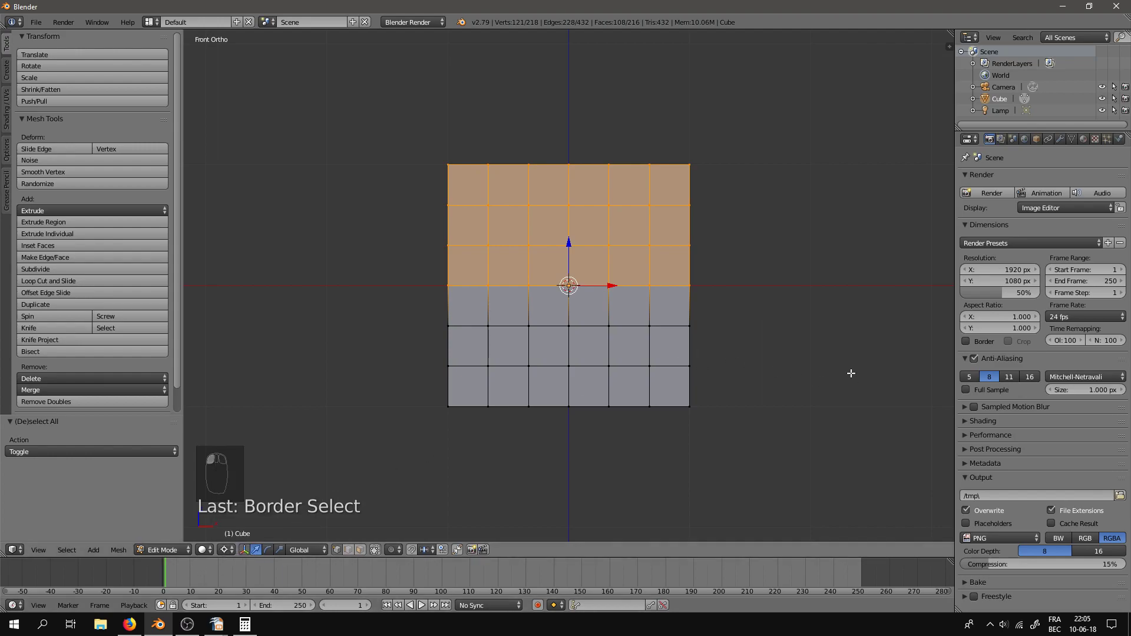
key(ctrl+alt+shift+s)
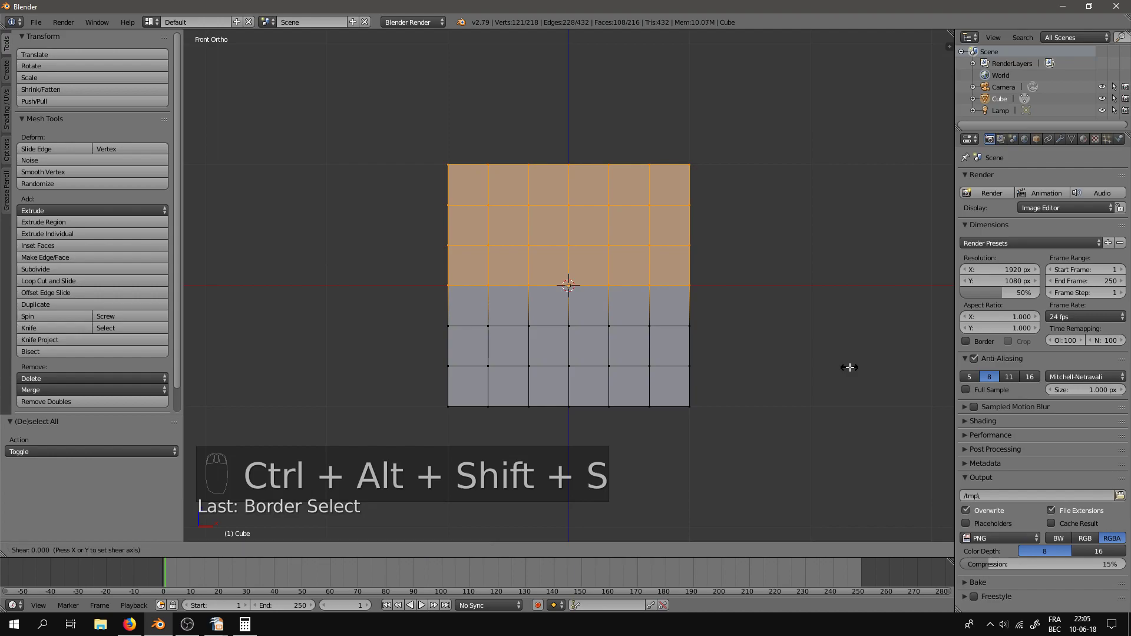
key(1)
key(Return)
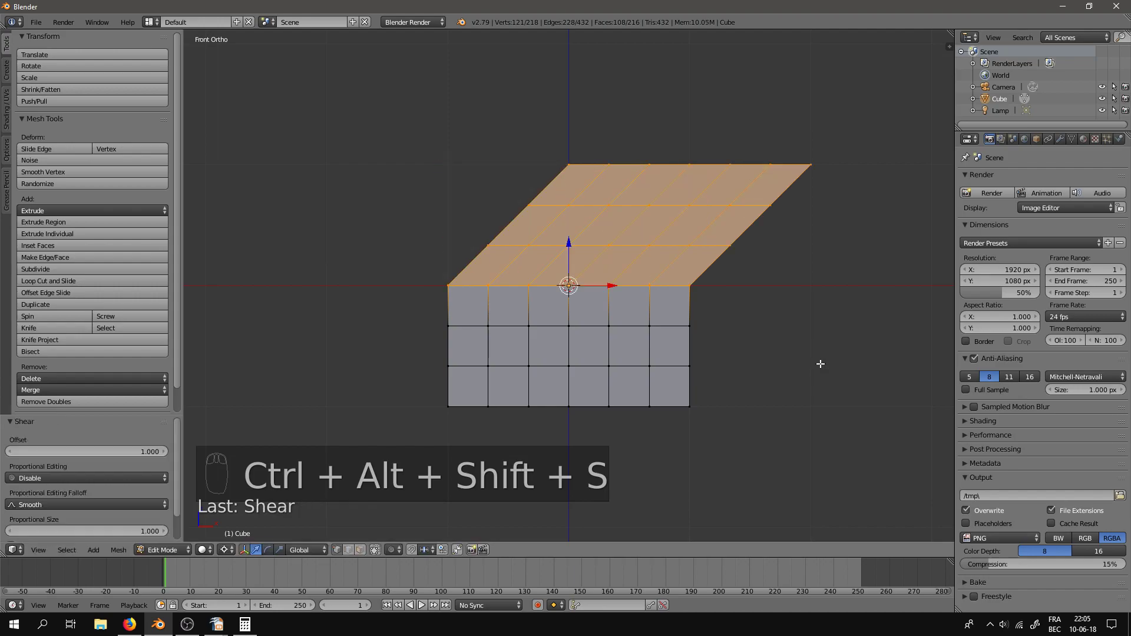
middle_drag(820, 364, 772, 377)
key(a)
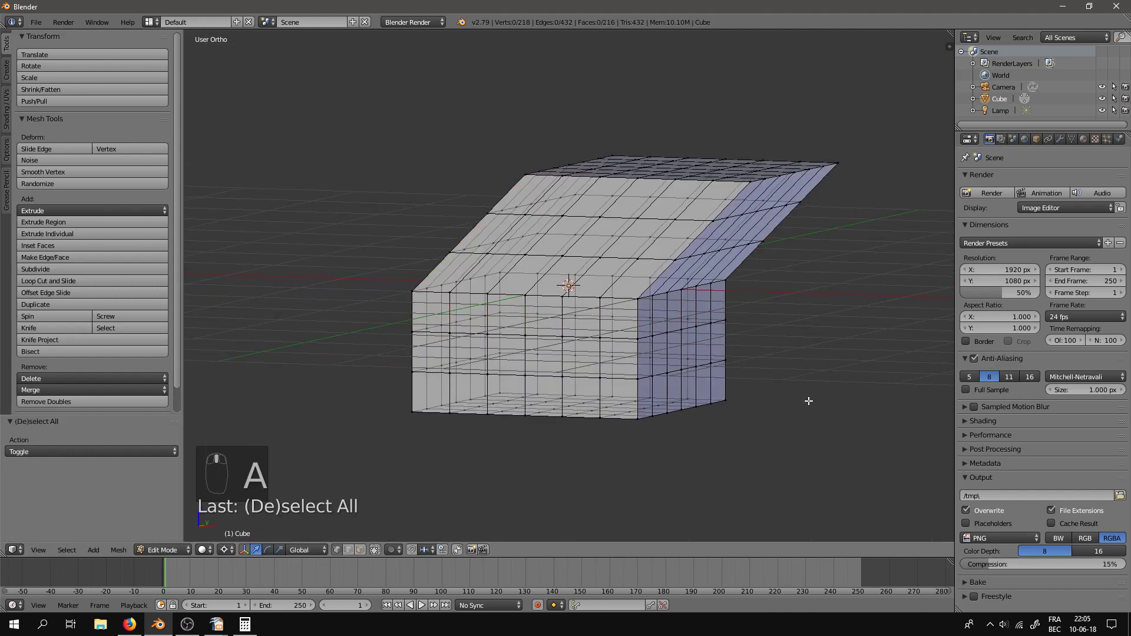
Step: Box-select the lower half of the cube, including the middle row, from the front view and shear it by -1
key(KP_1)
key(b)
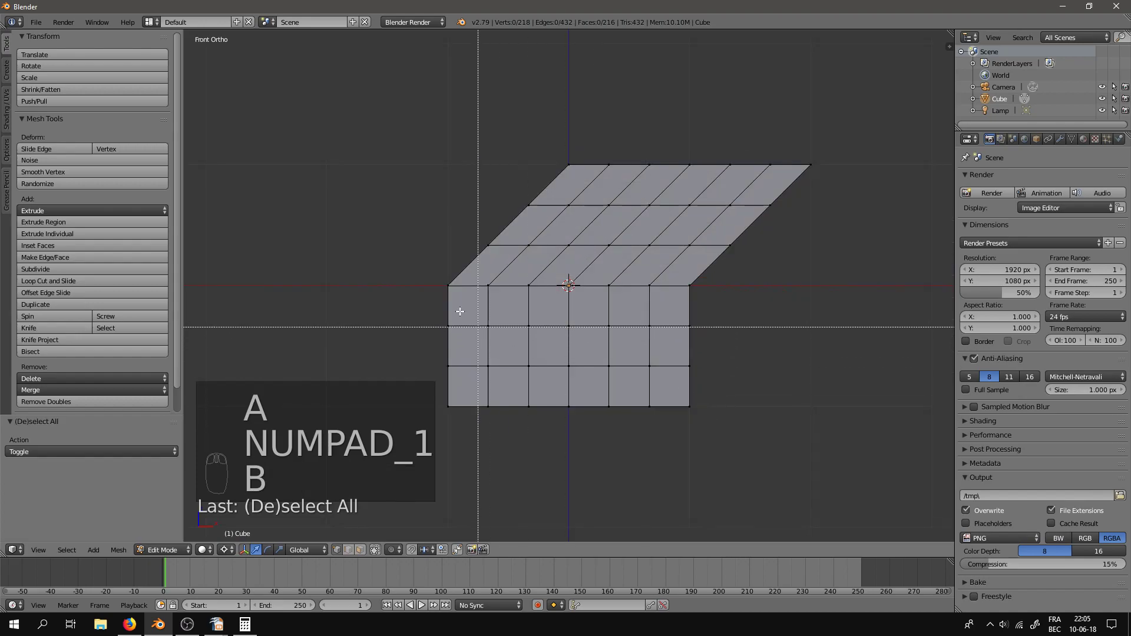
drag(429, 264, 775, 433)
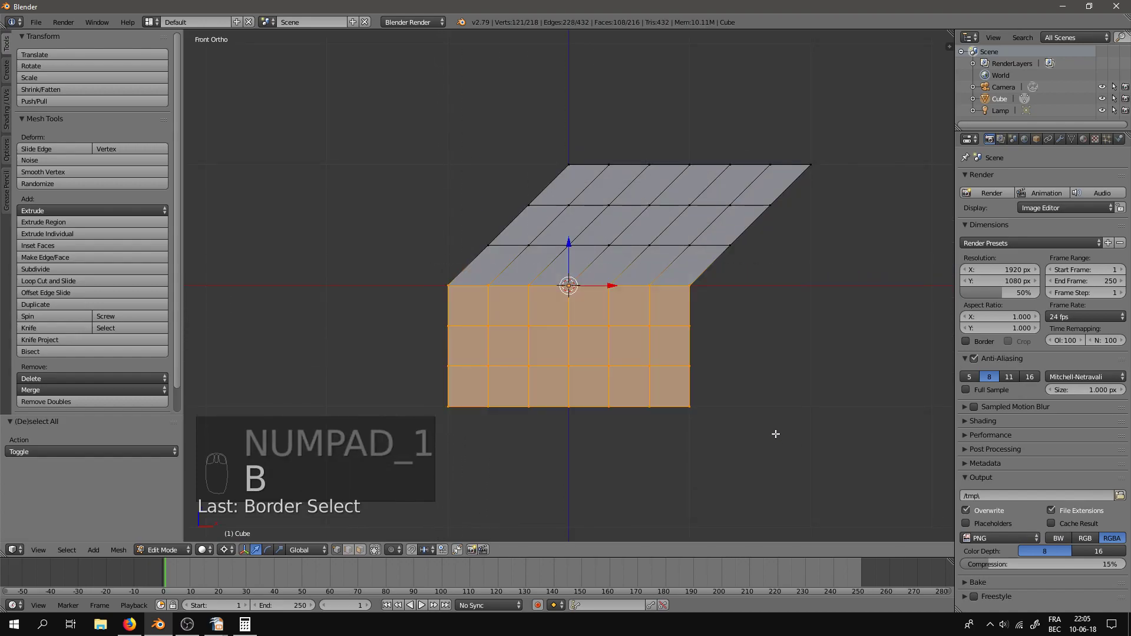
key(ctrl+alt+shift+s)
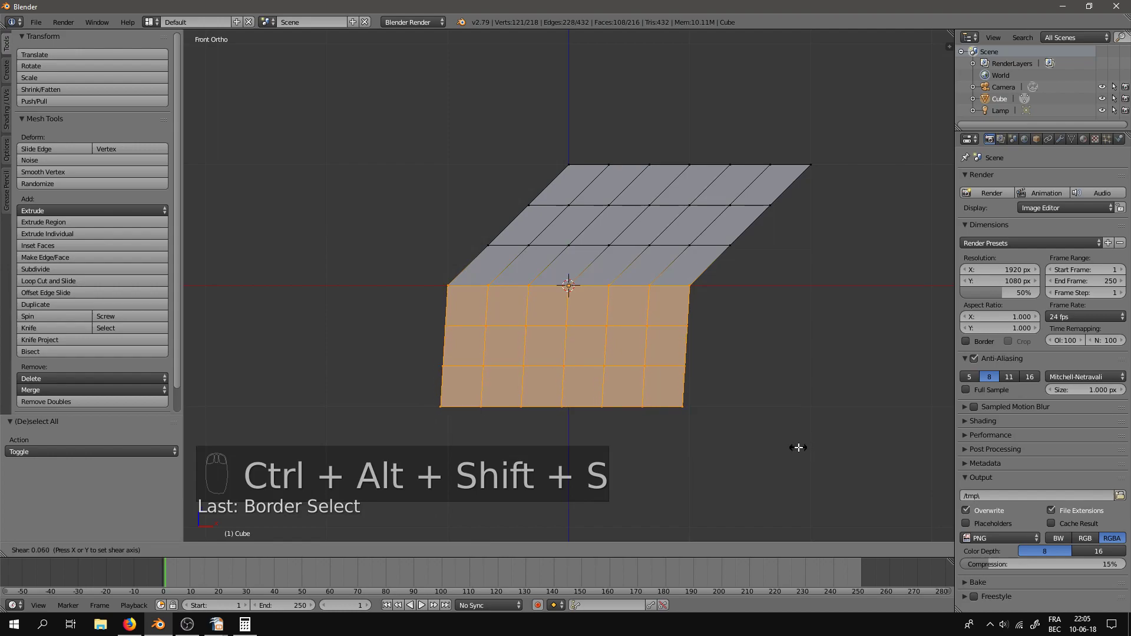
text(-1)
key(Return)
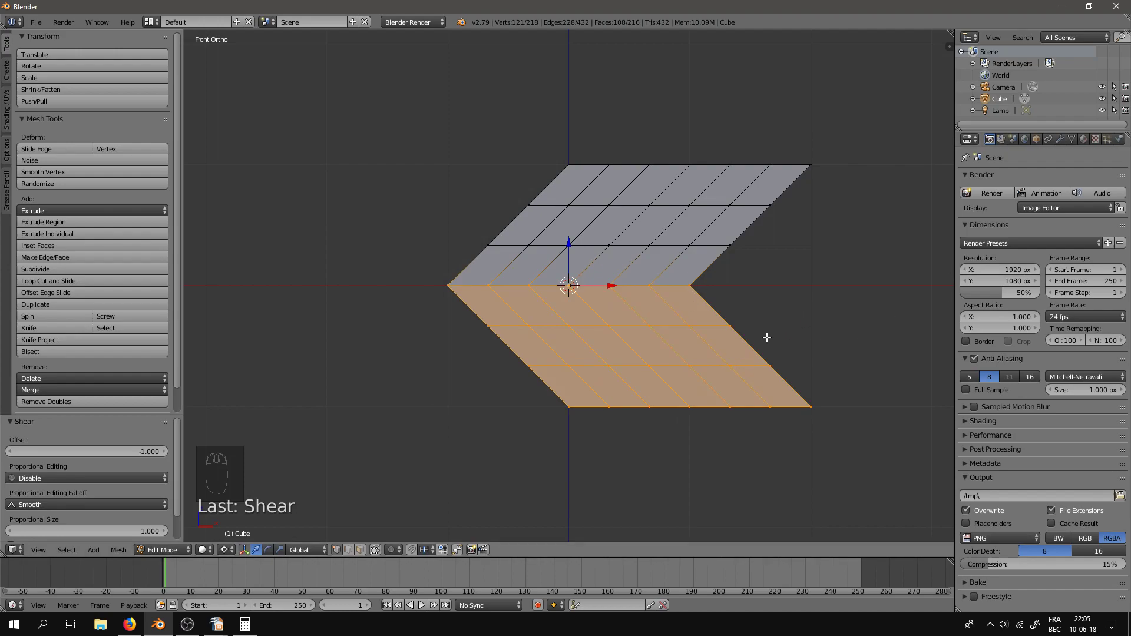
middle_drag(797, 305, 607, 356)
key(a)
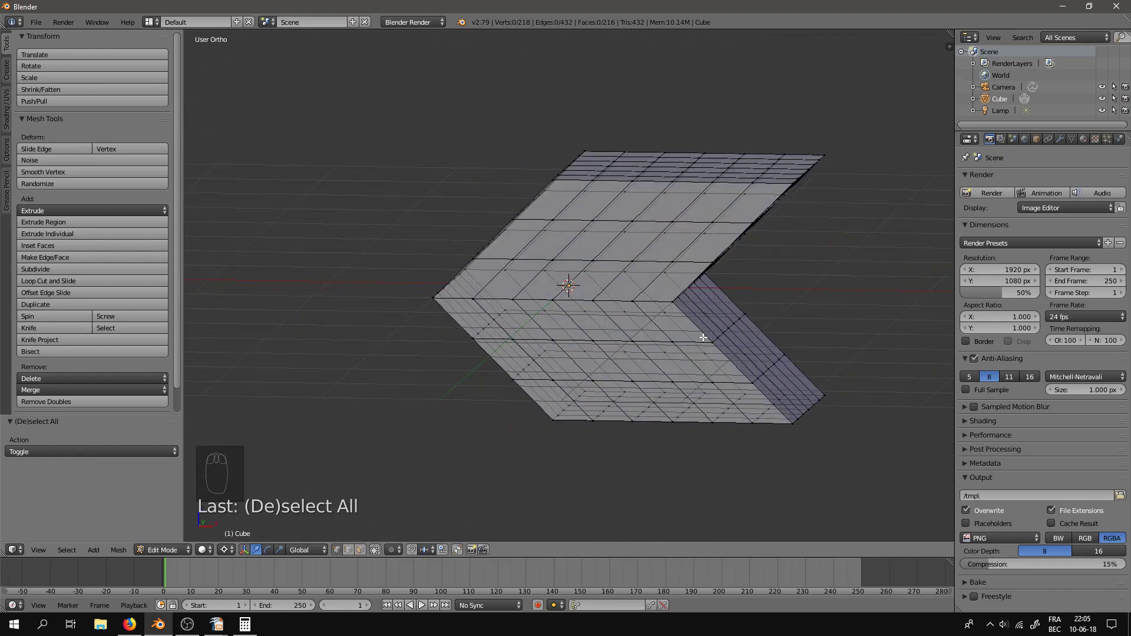
Step: Undo the shears of both cube halves and clear the selection
key(ctrl+z)
key(ctrl+z)
key(ctrl+z)
key(ctrl+z)
key(ctrl+z)
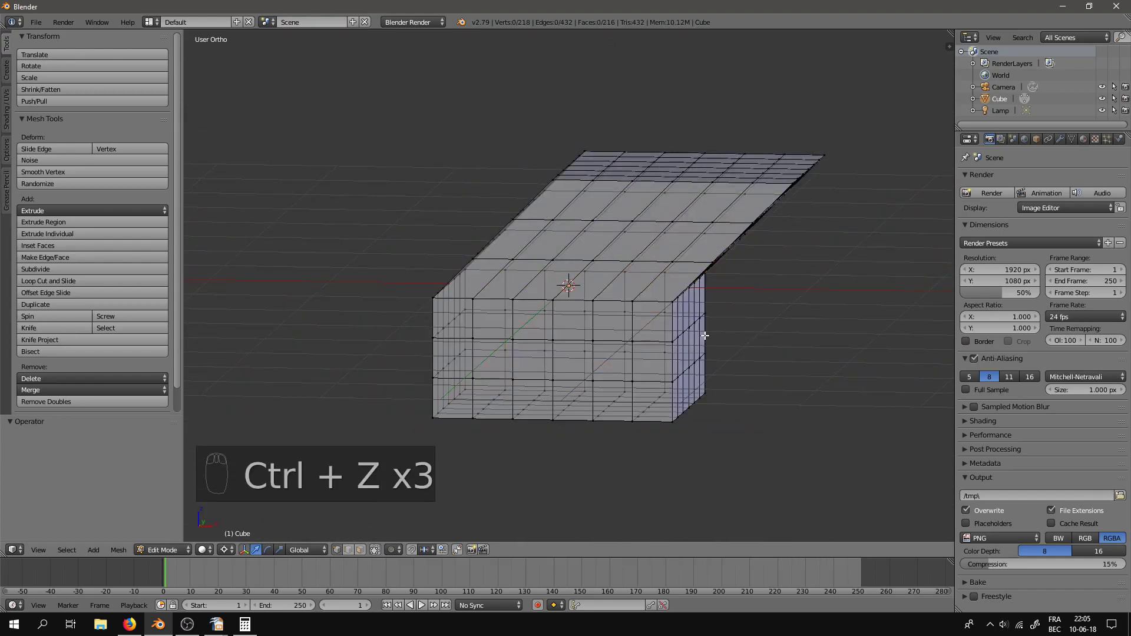
key(a)
middle_drag(705, 335, 728, 360)
key(KP_1)
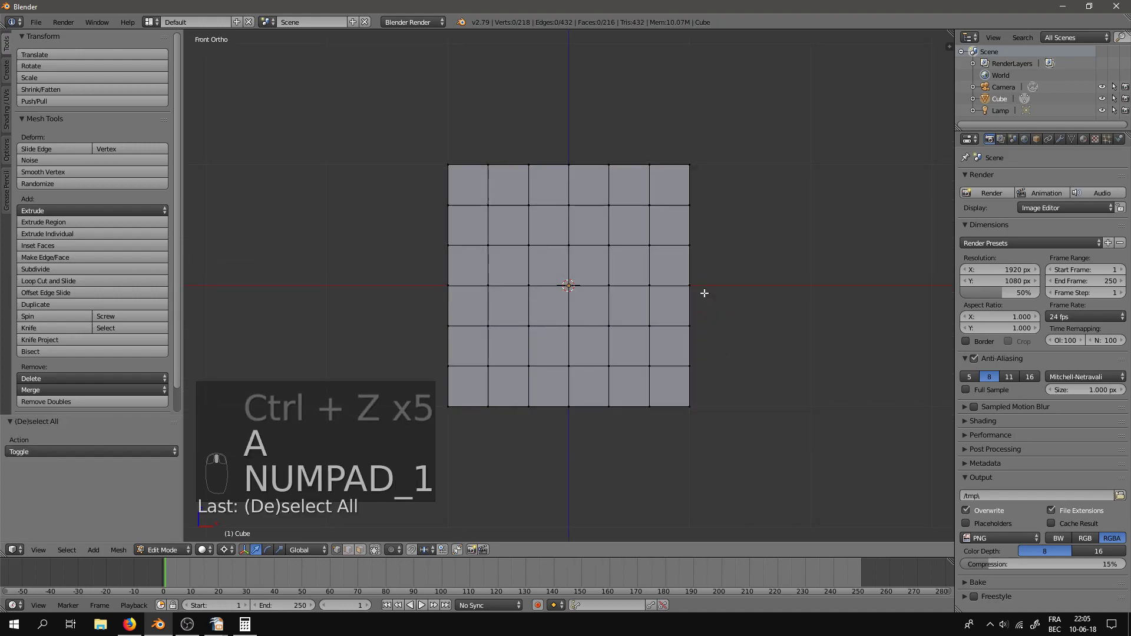
Step: Box-select the cube's upper half, including the middle row, and shear it by about 1.29 in the front view
key(b)
drag(415, 121, 730, 309)
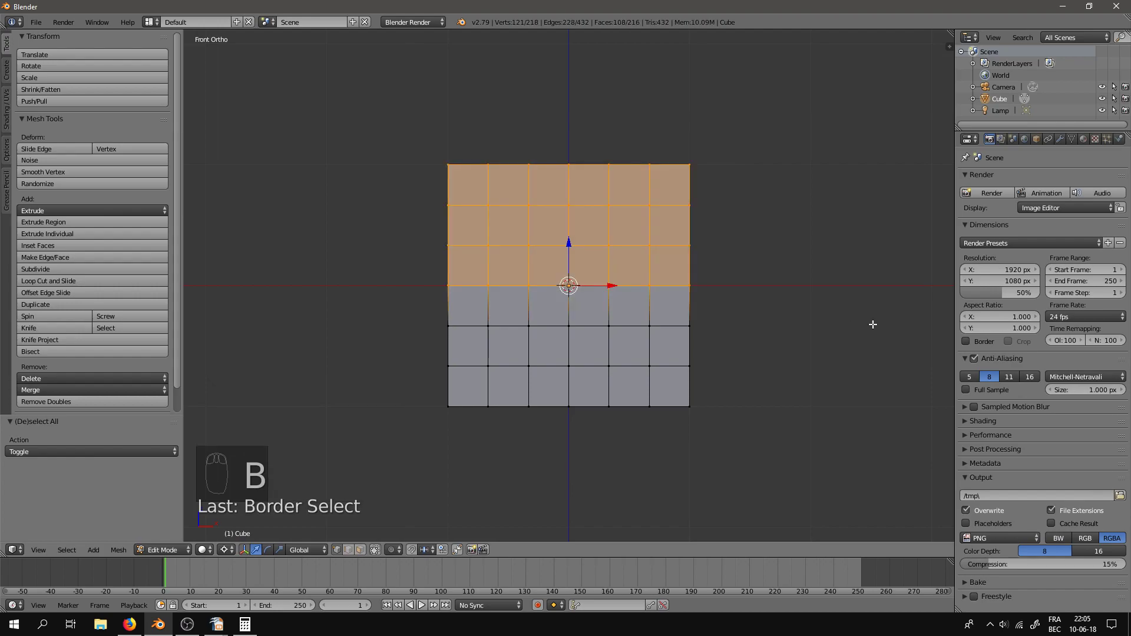
key(ctrl+alt+shift+s)
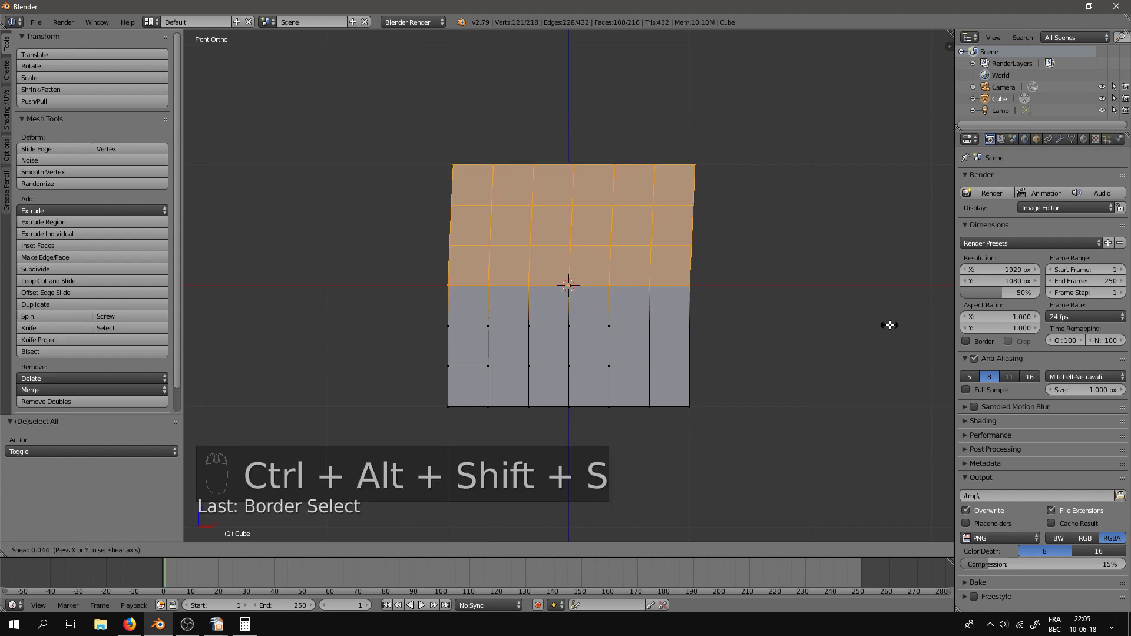
click(603, 326)
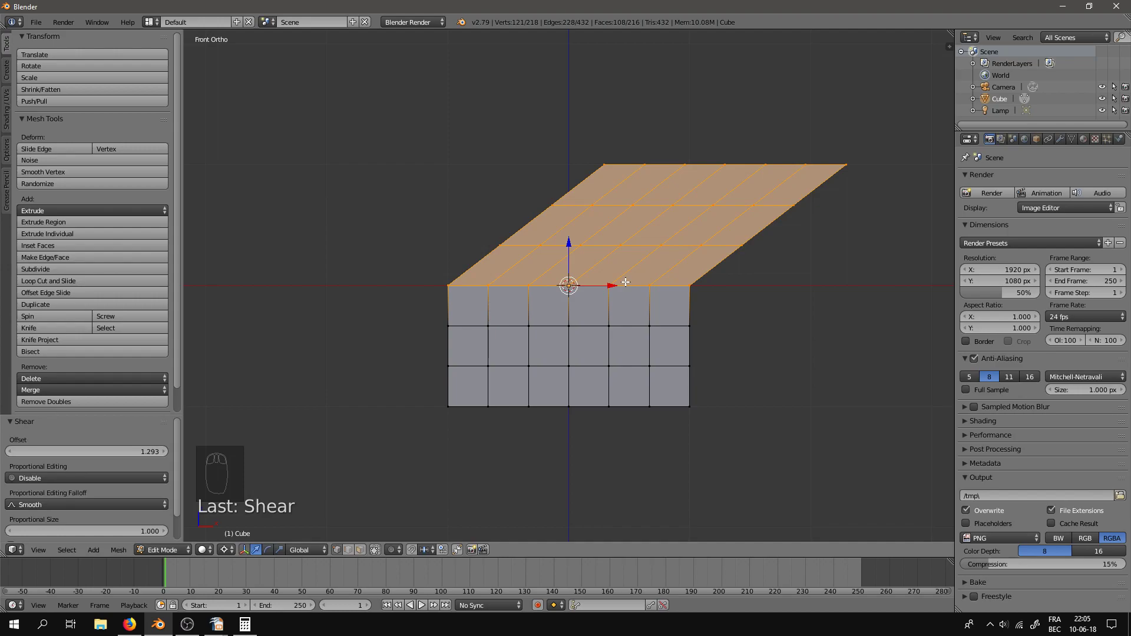
Step: Adjust the last shear's offset, setting it to 0.57735
key(F6)
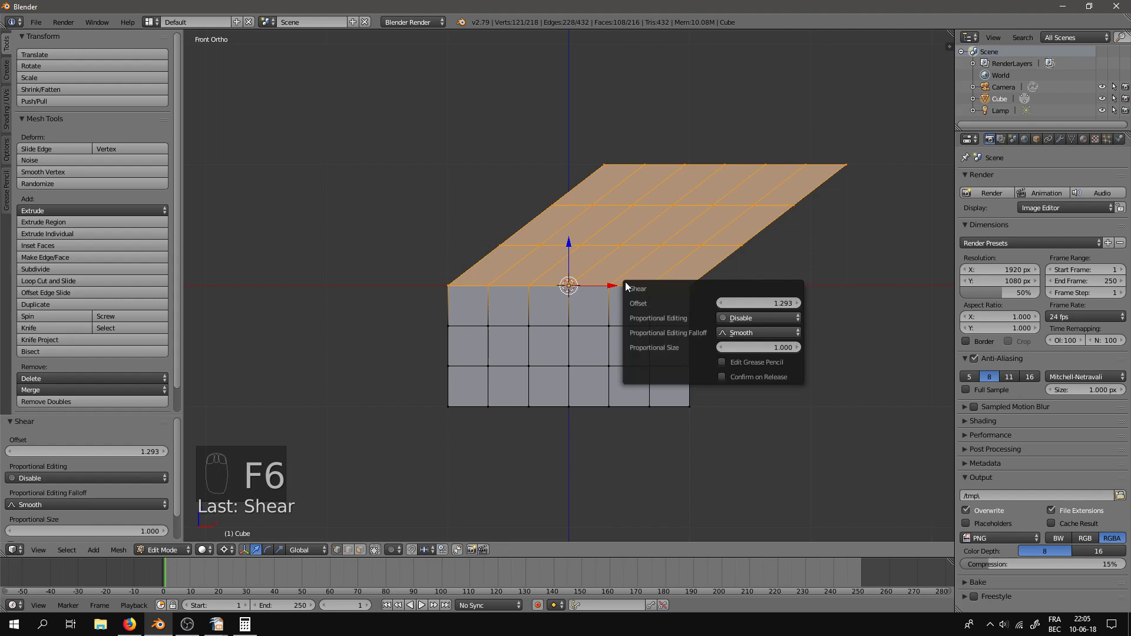
mouse_move(801, 301)
mouse_down()
mouse_move(813, 301)
mouse_move(789, 302)
mouse_move(814, 301)
mouse_move(763, 301)
mouse_move(825, 301)
mouse_move(800, 301)
mouse_up()
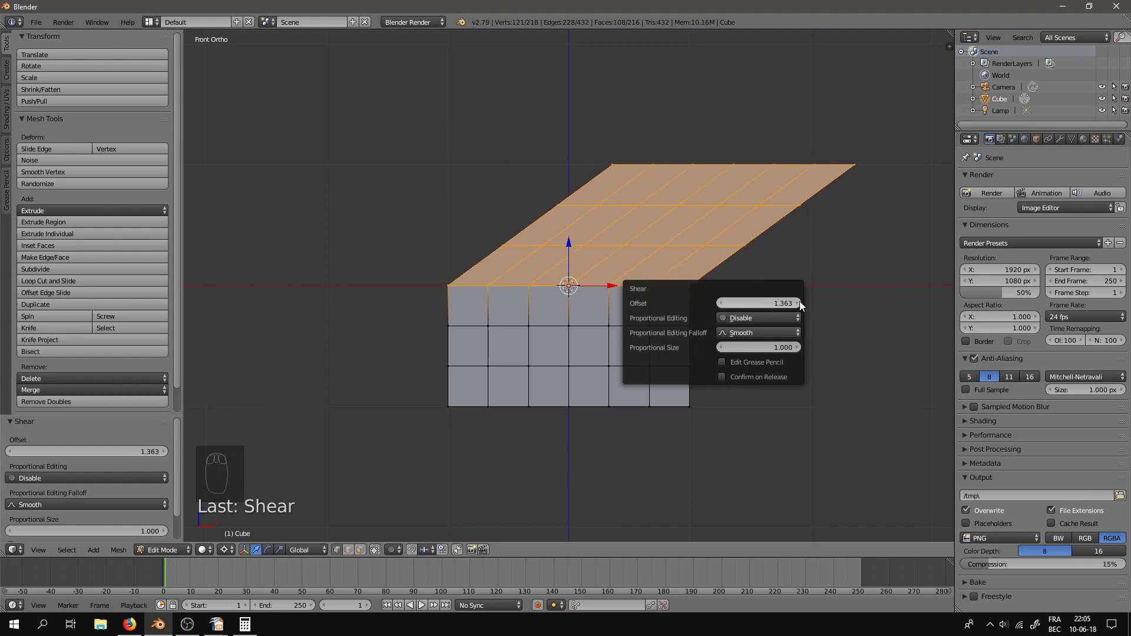
click(779, 303)
text(0.5773)
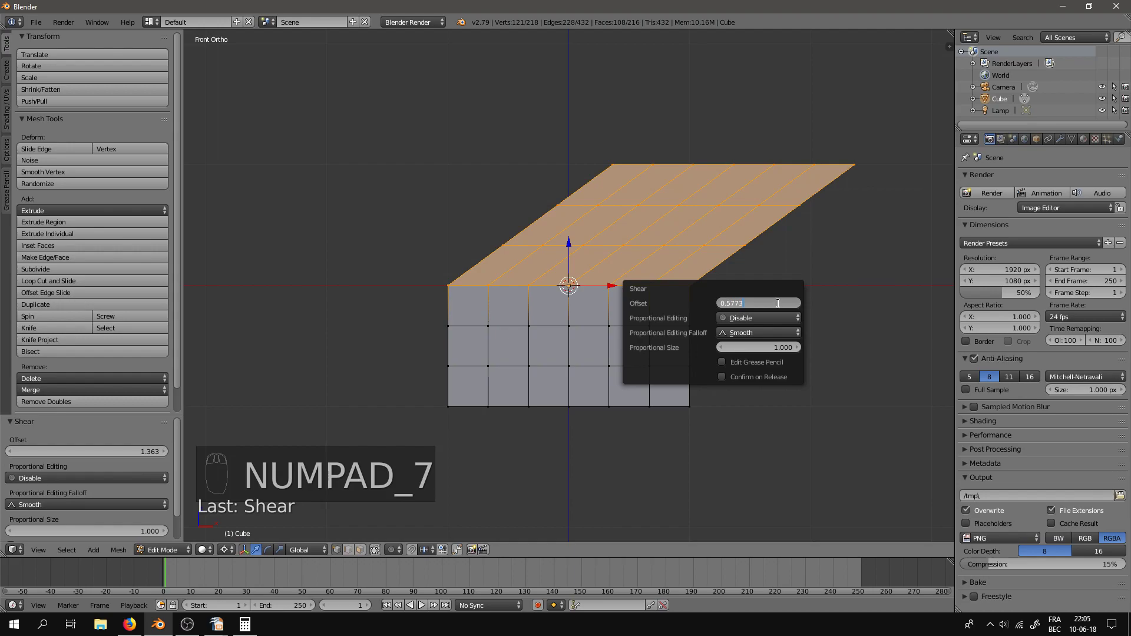
text(5)
key(Return)
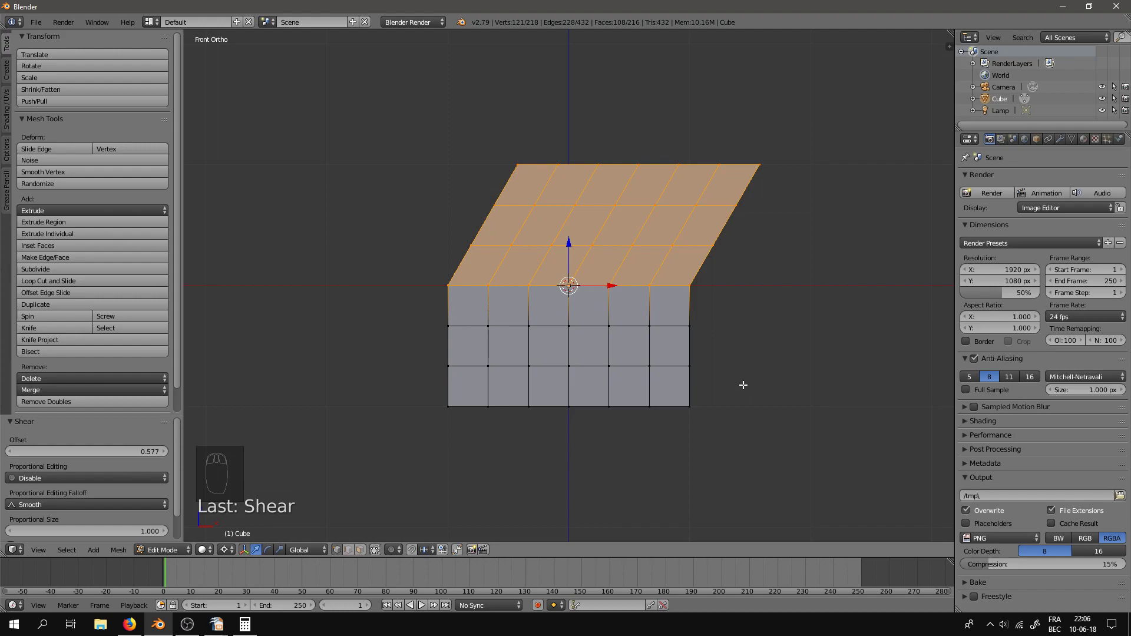
Step: Set the shear offset to 1 with proportional editing enabled, inspect the deformed cube, and undo the shear
key(F6)
click(904, 404)
text(1)
key(Return)
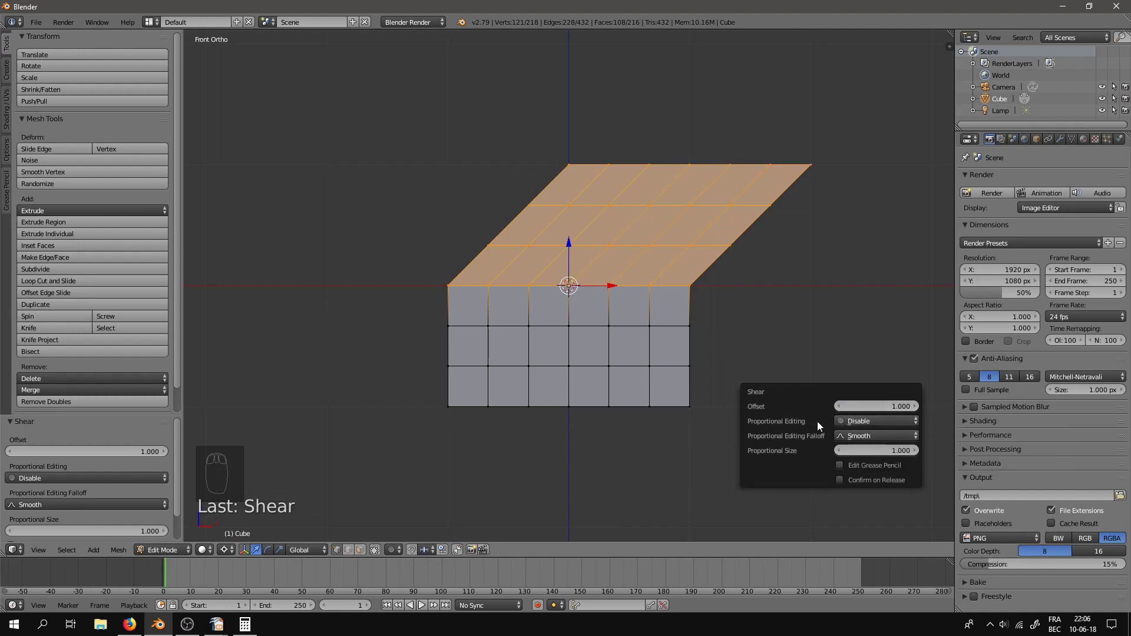
click(848, 422)
click(859, 393)
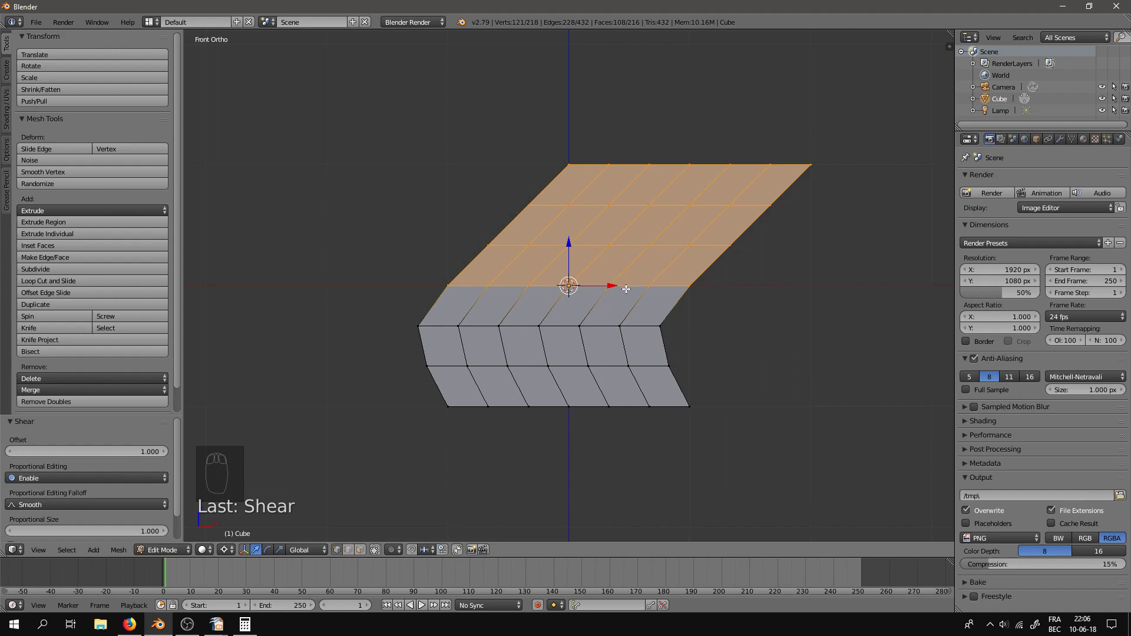
middle_drag(707, 343, 693, 347)
key(Escape)
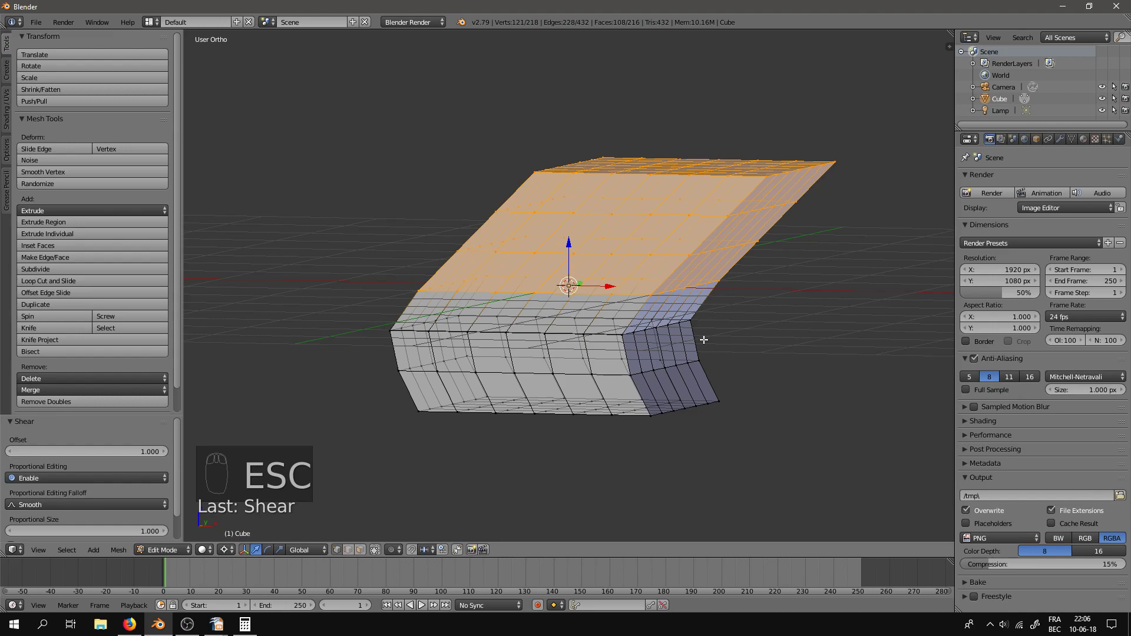
key(ctrl+z)
key(ctrl+z)
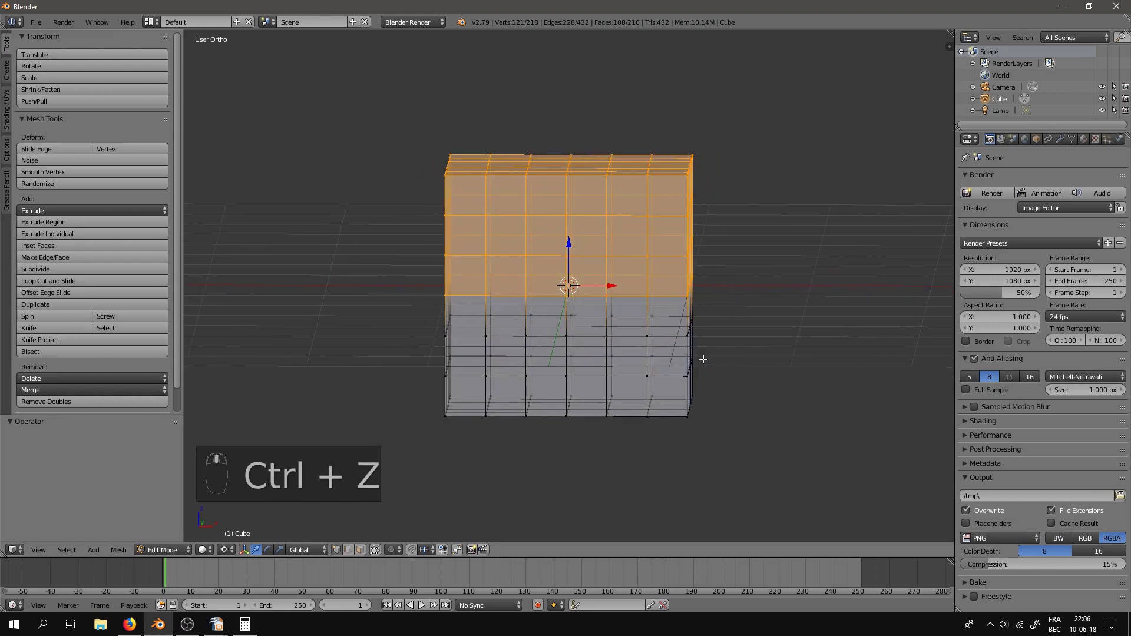
Step: Shear the upper half from the front view with proportional editing enabled and an offset of about 0.995, and undo it
key(KP_1)
key(ctrl+alt+shift+s)
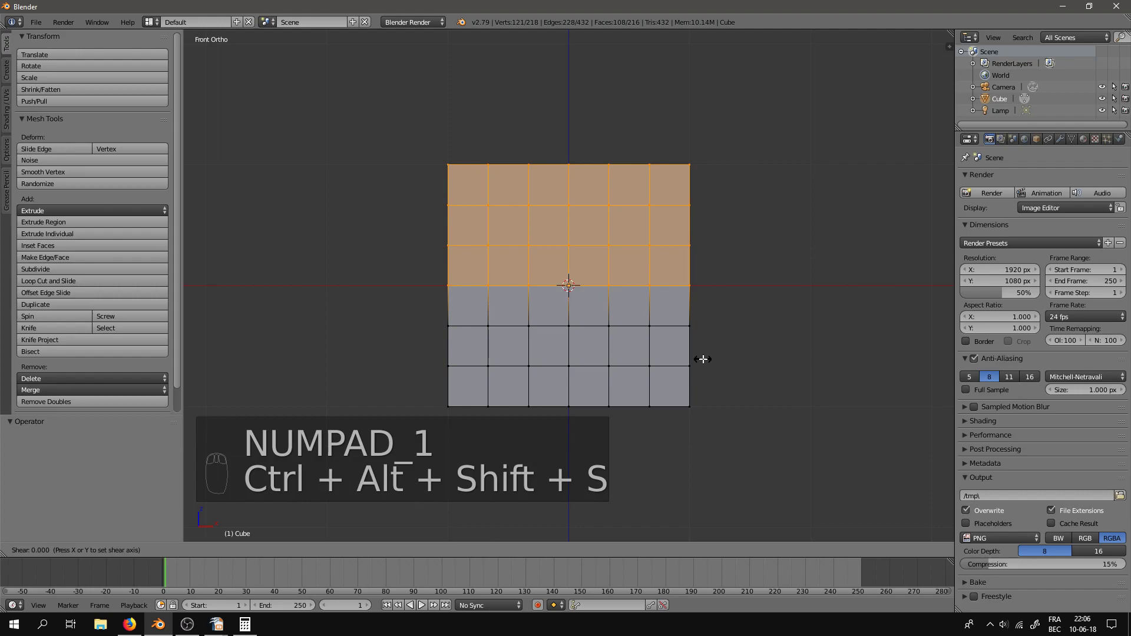
click(836, 340)
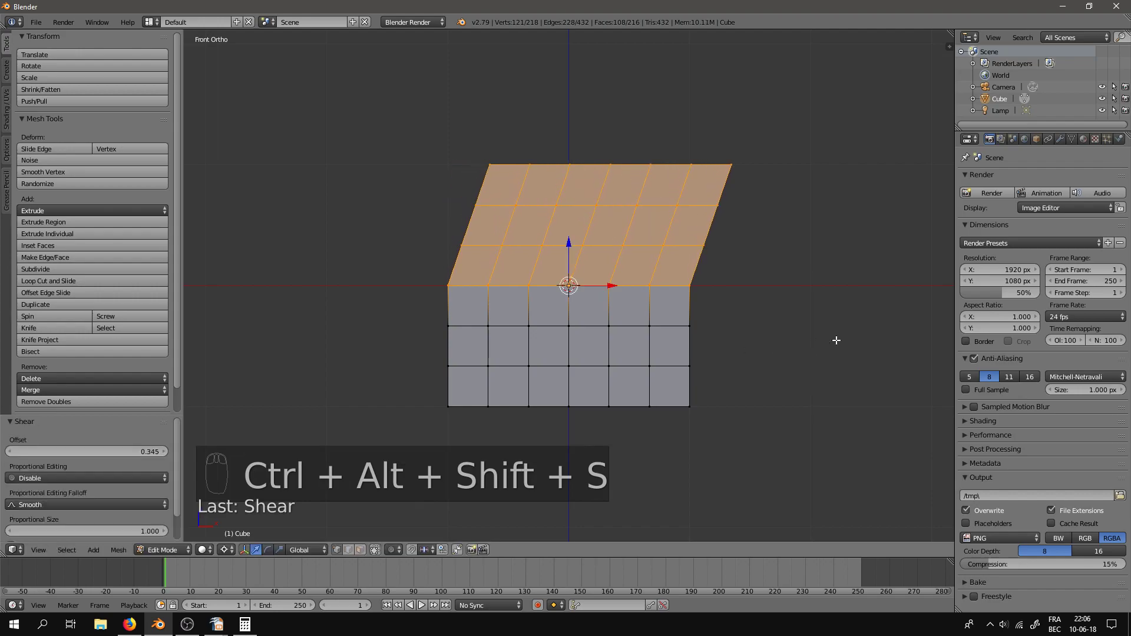
key(F6)
click(948, 377)
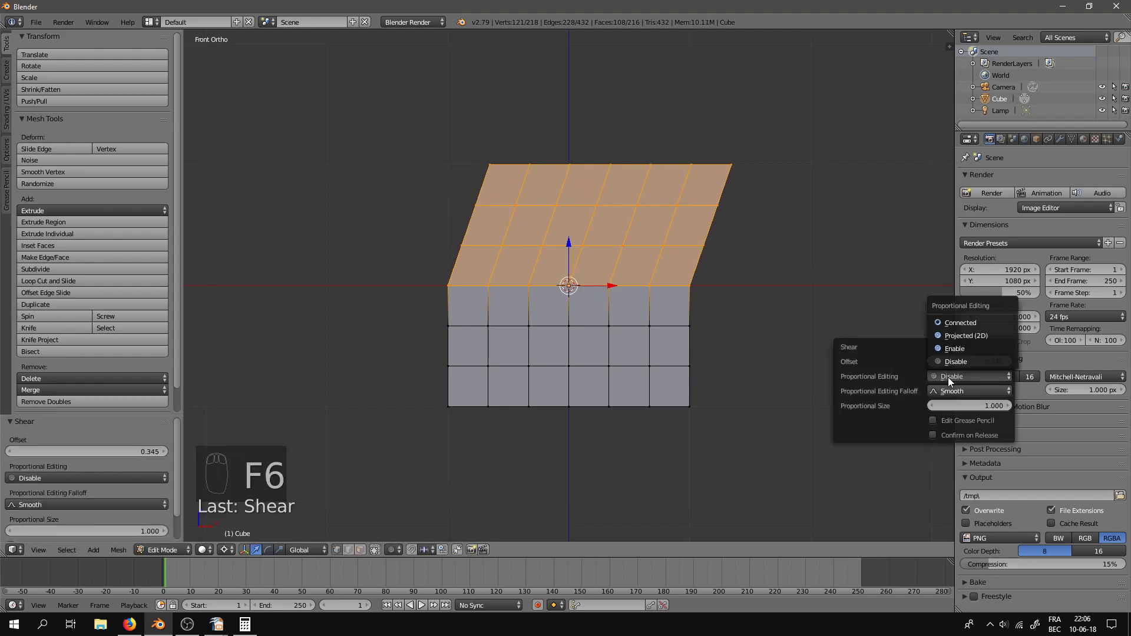
click(948, 350)
drag(994, 358, 1045, 358)
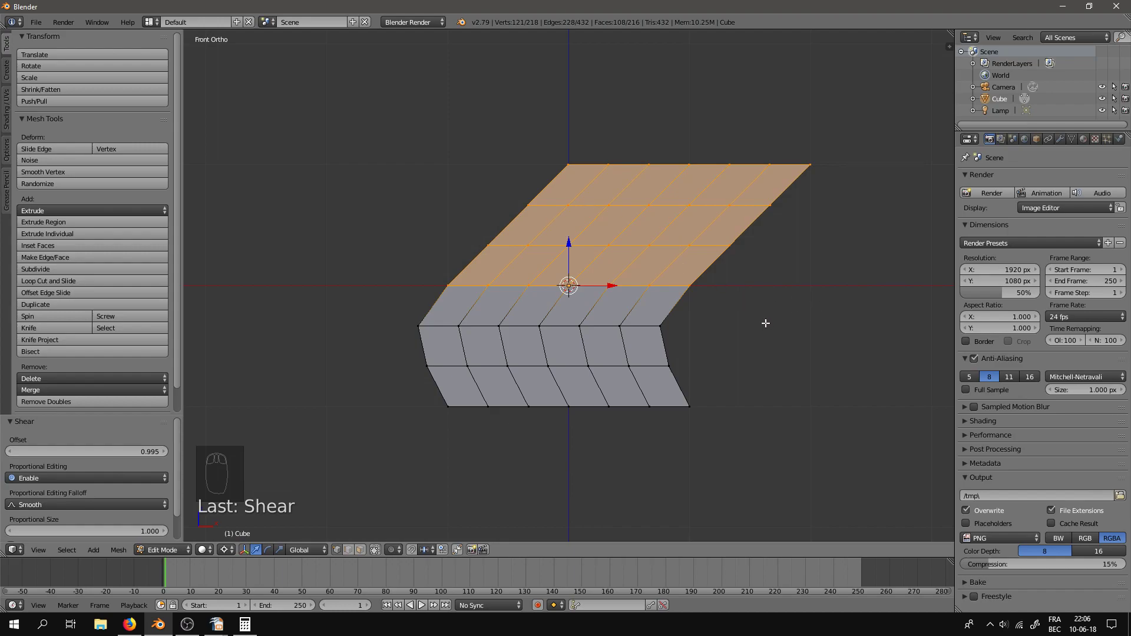
key(ctrl+z)
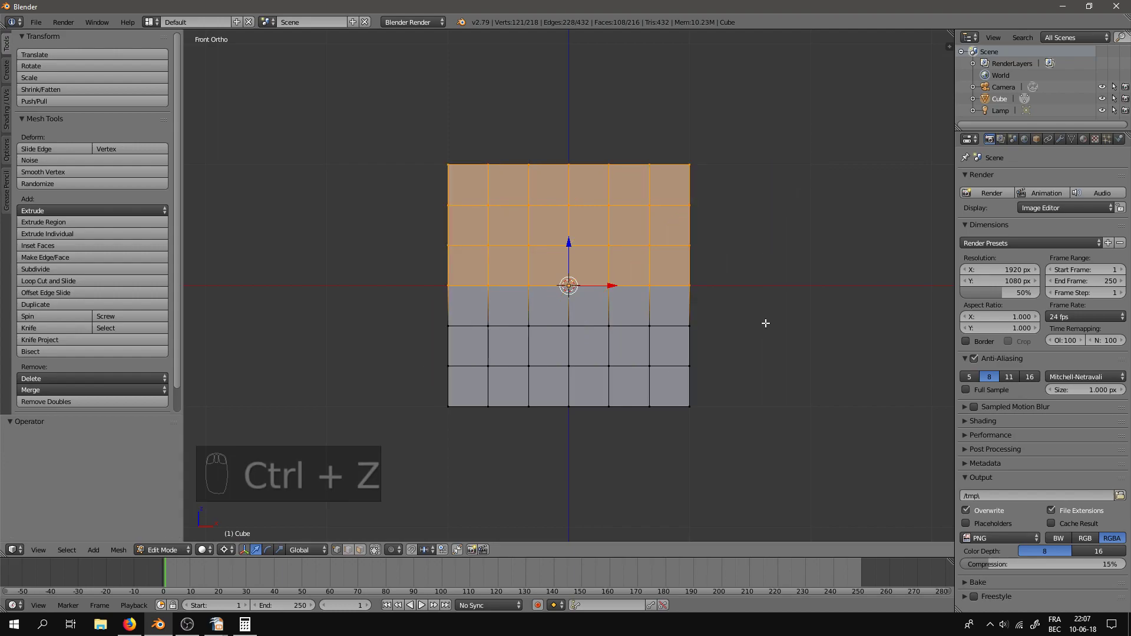
Step: Deselect the mesh, return to Object Mode and delete the cube
middle_drag(730, 287, 714, 311)
key(a)
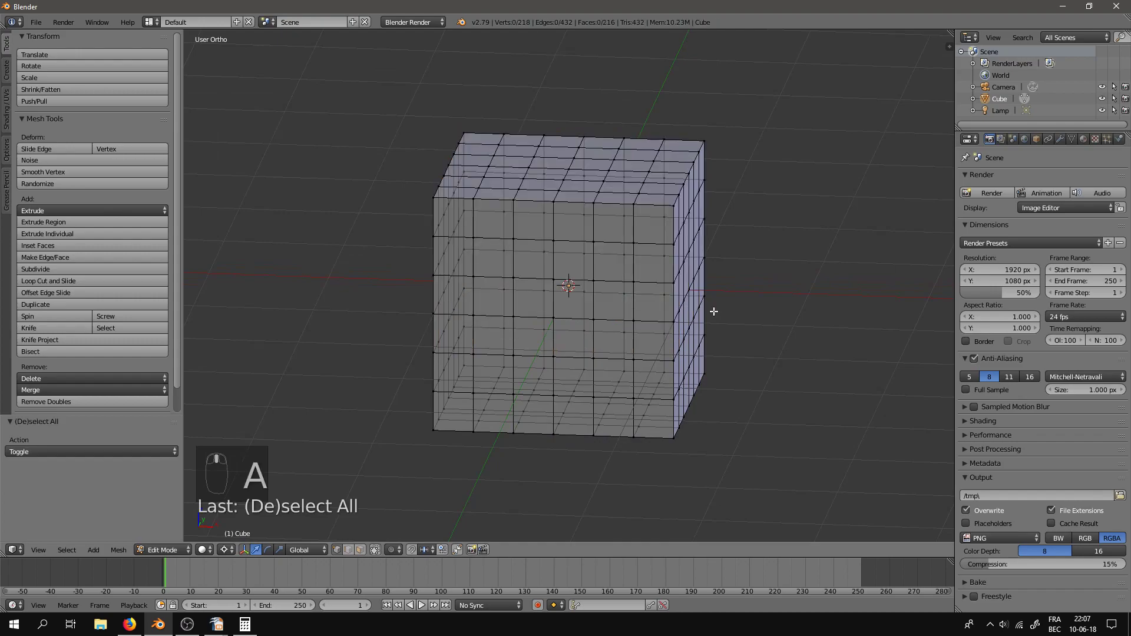
key(Tab)
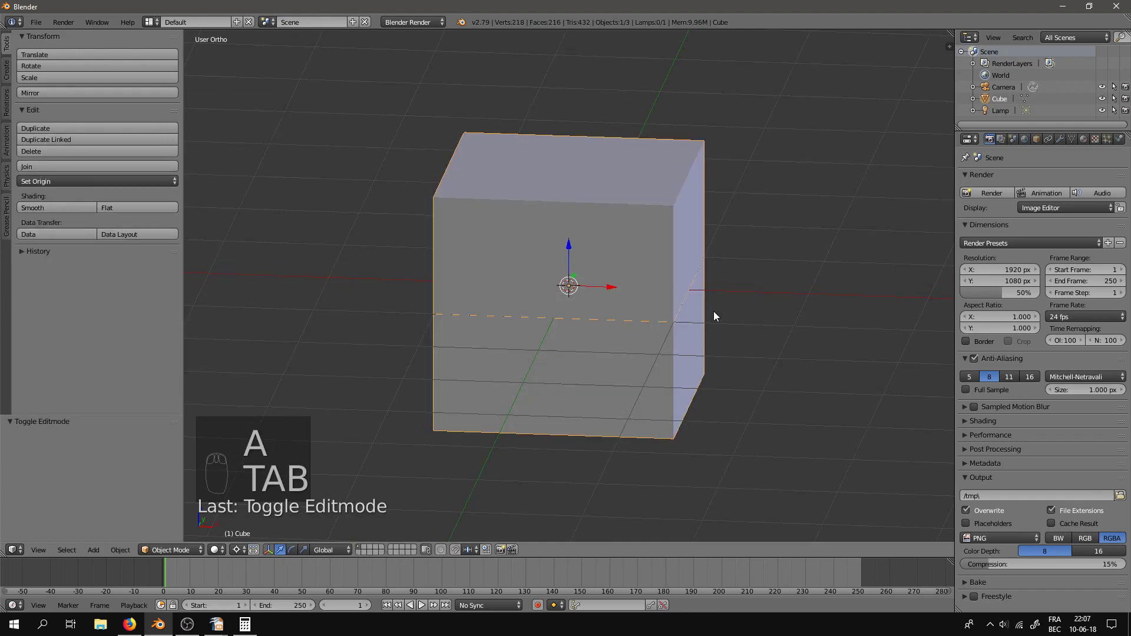
key(x)
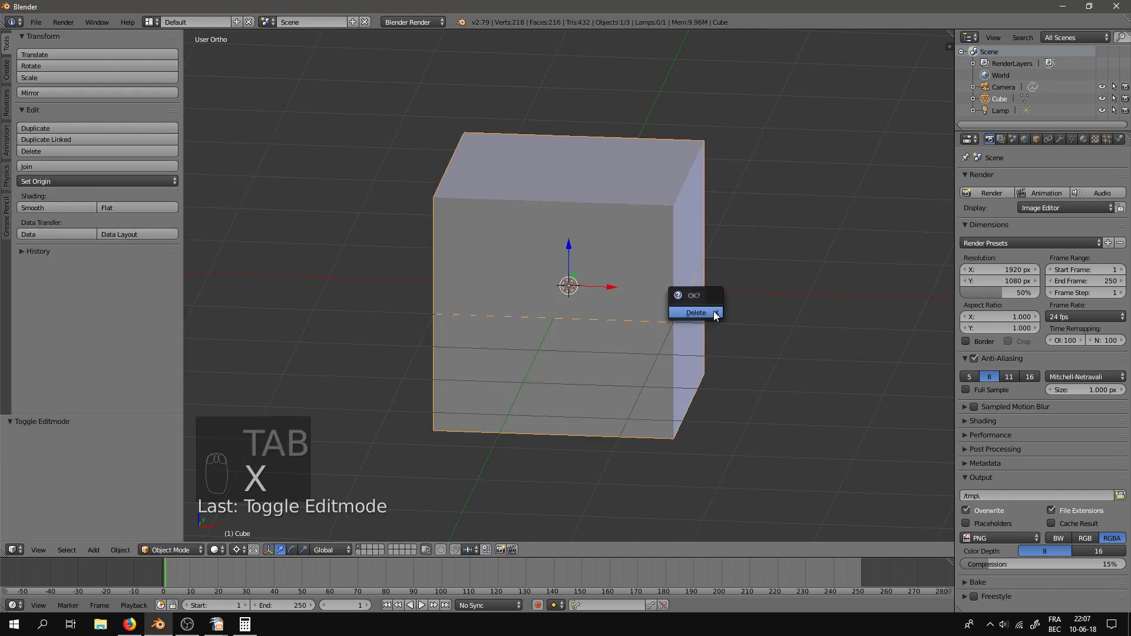
click(712, 311)
Step: Add a plane mesh at the origin from the top view
key(KP_7)
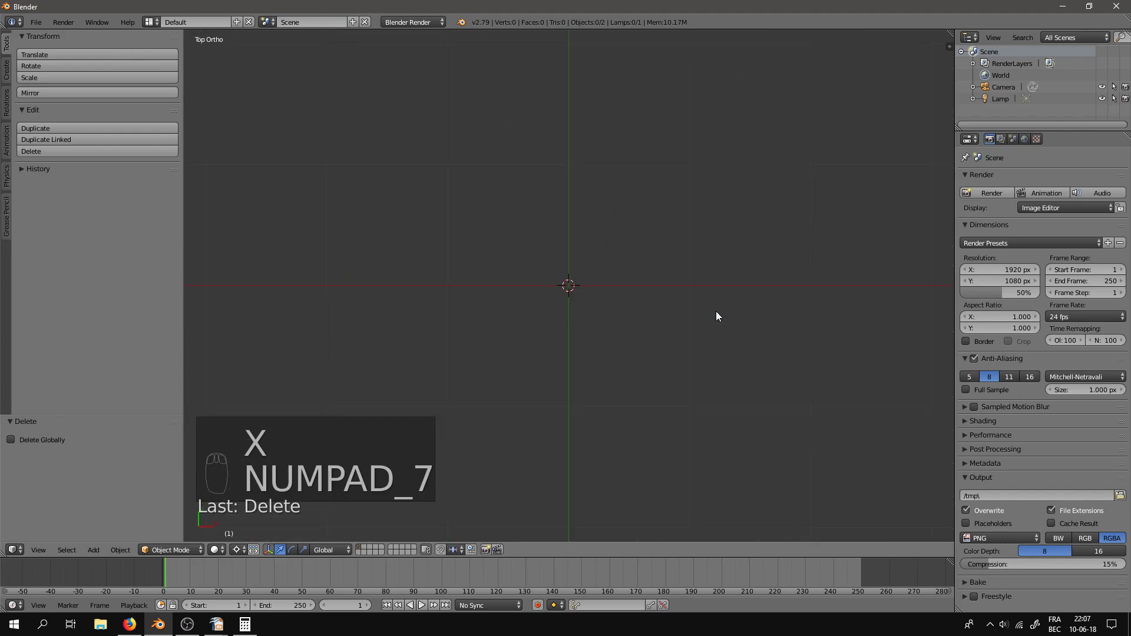
key(shift+a)
click(748, 312)
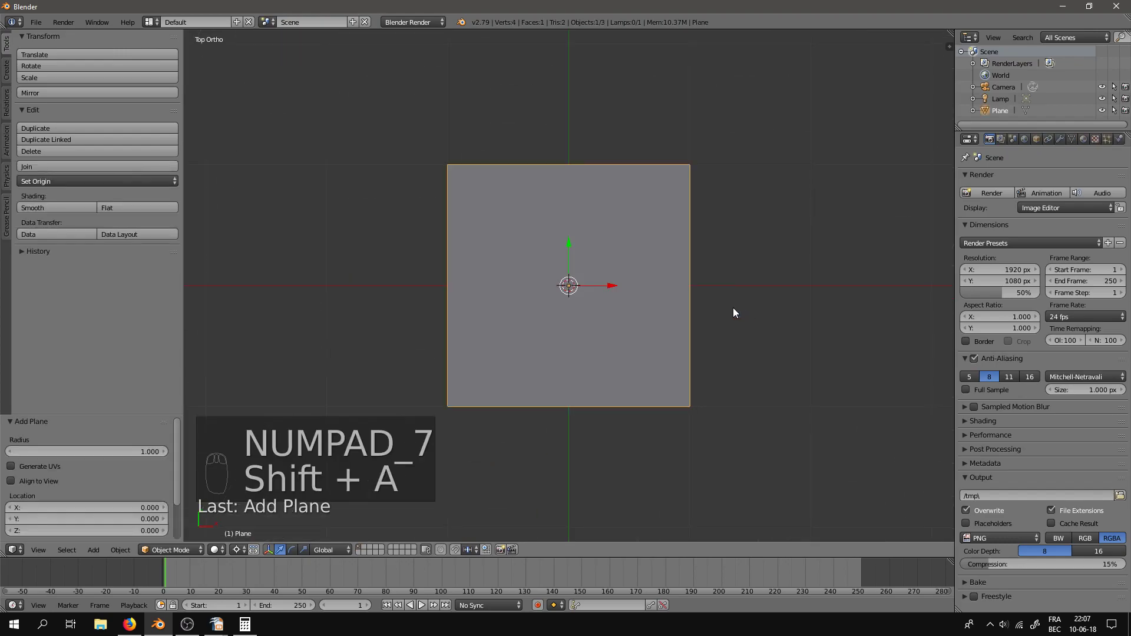
Step: Subdivide the plane in Edit Mode with 5 cuts and keep the whole mesh selected
key(Tab)
key(w)
click(732, 308)
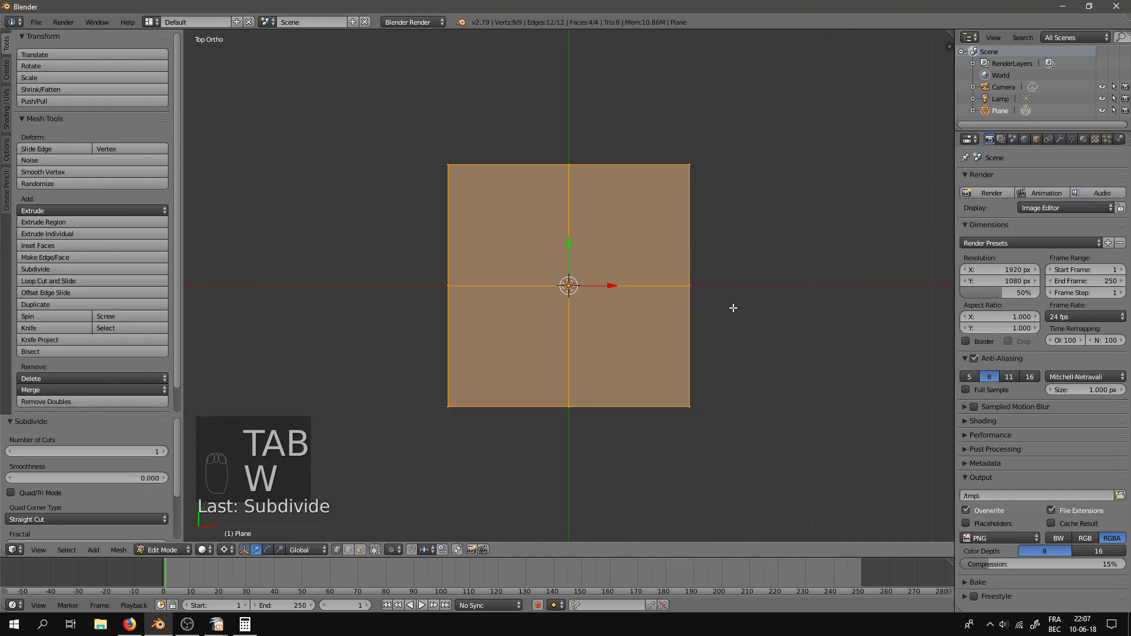
click(163, 451)
click(163, 451)
click(162, 451)
click(161, 451)
key(a)
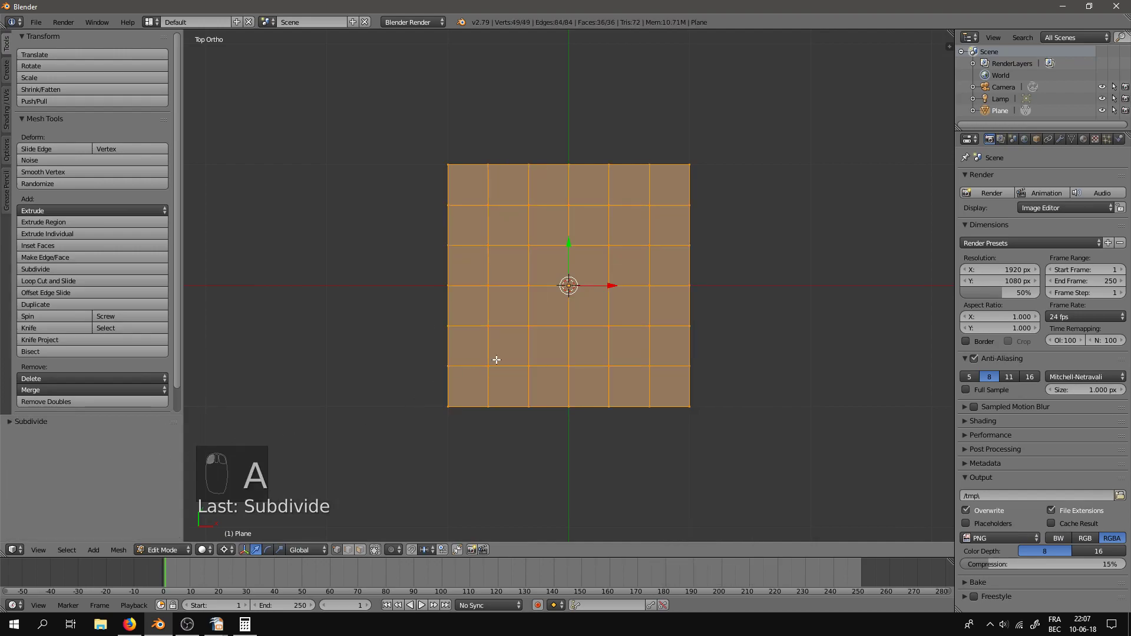
middle_drag(793, 282, 760, 254)
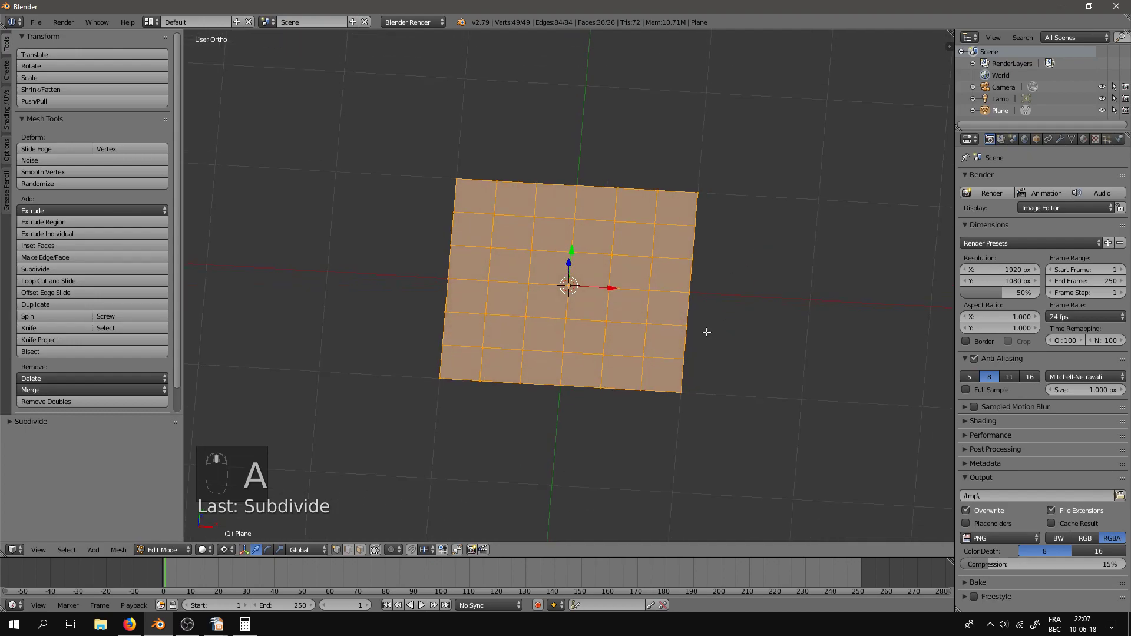
Step: Try shearing the whole subdivided plane from the top view by about 0.382
key(KP_7)
key(a)
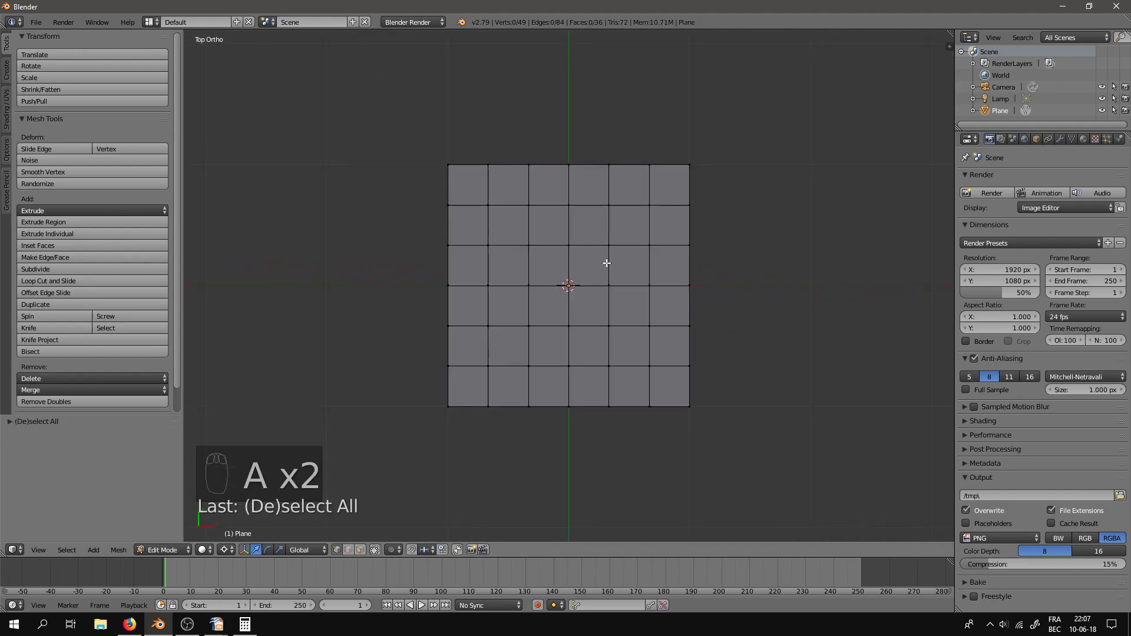
key(a)
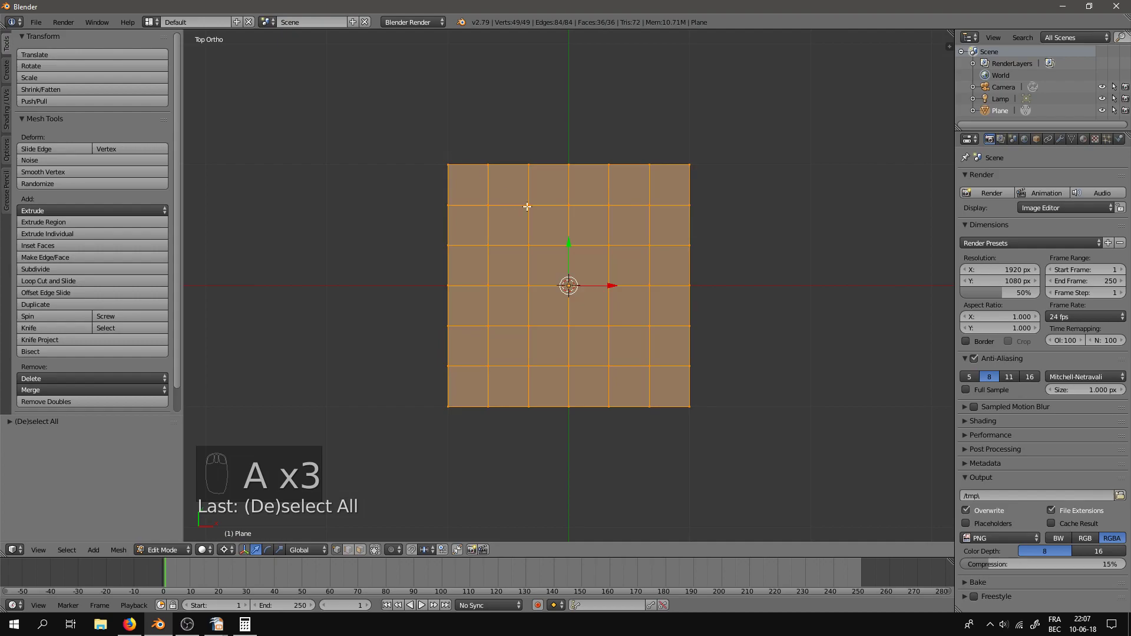
key(ctrl+alt+shift+s)
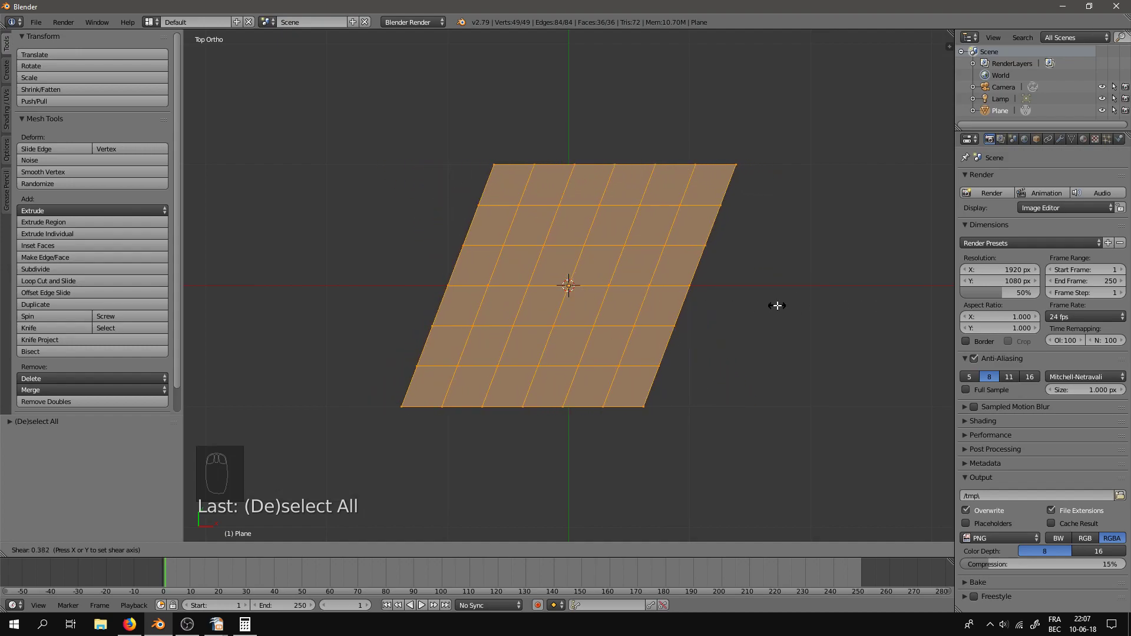
key(Escape)
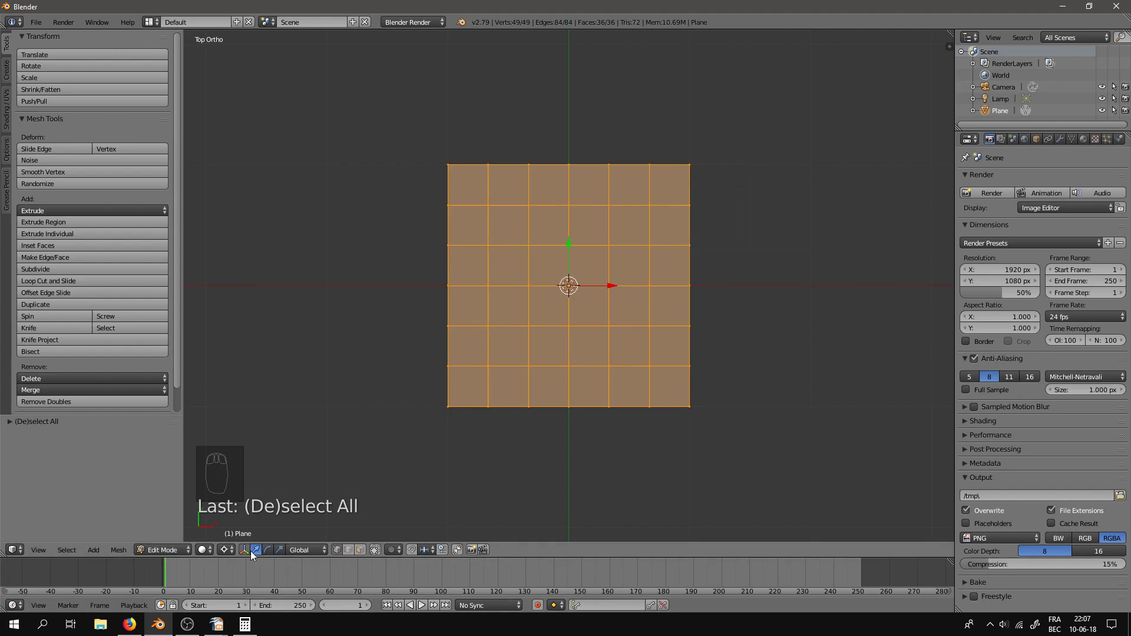
Step: Change the pivot point mode and try shearing the upper three rows of the plane's vertices from the top view
click(225, 549)
click(240, 498)
key(a)
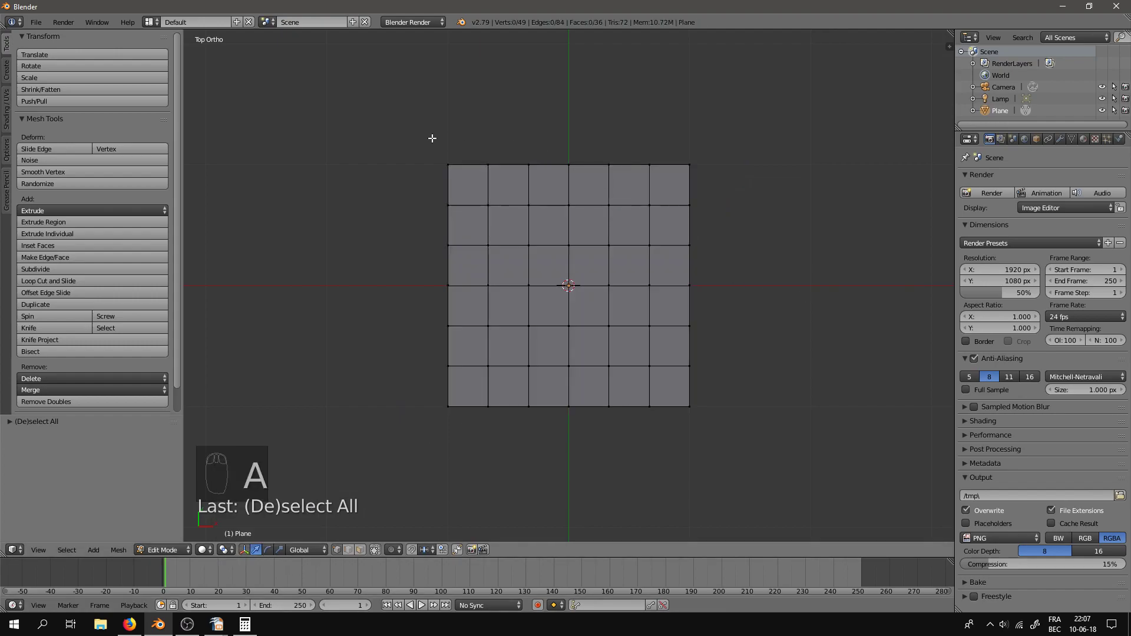
key(b)
drag(431, 136, 742, 278)
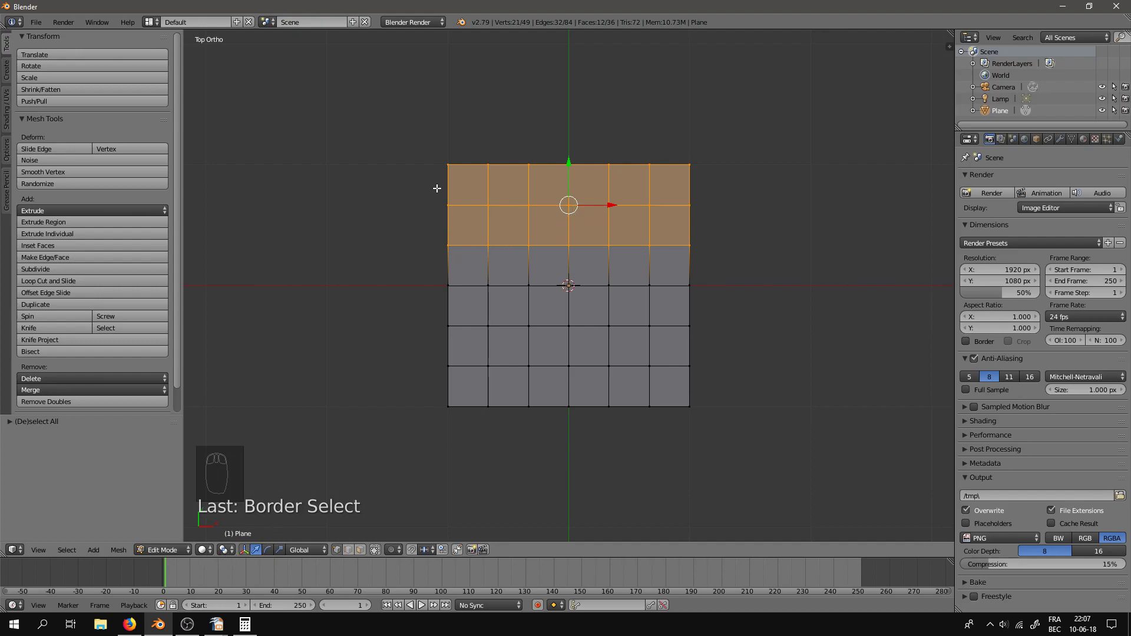
middle_drag(696, 263, 675, 273)
key(KP_7)
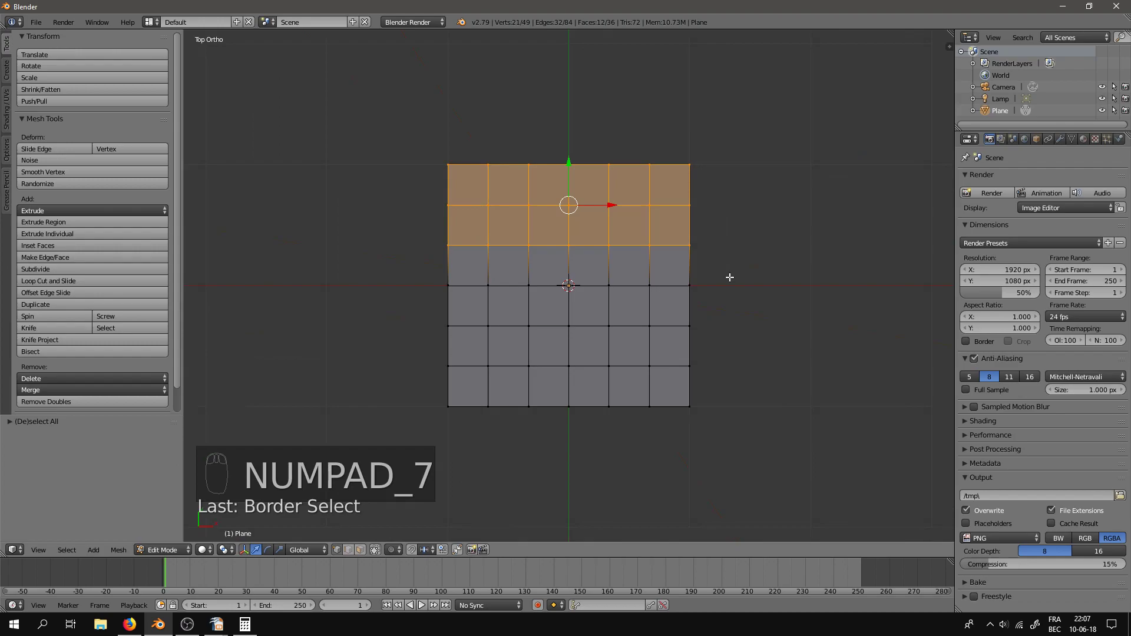
key(ctrl+alt+shift+s)
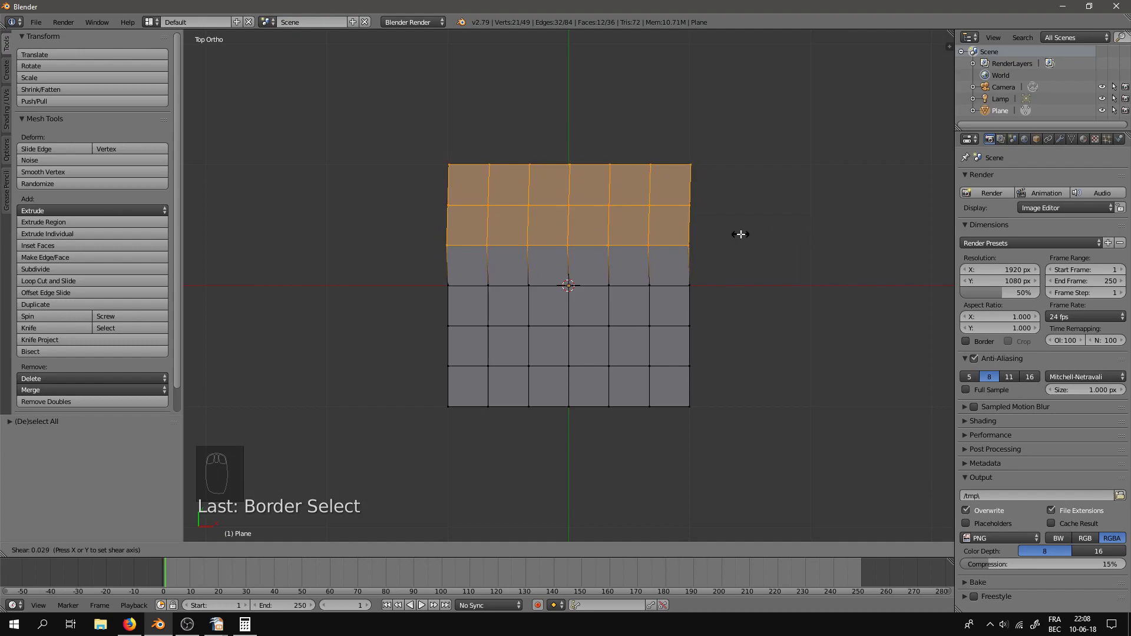
key(Escape)
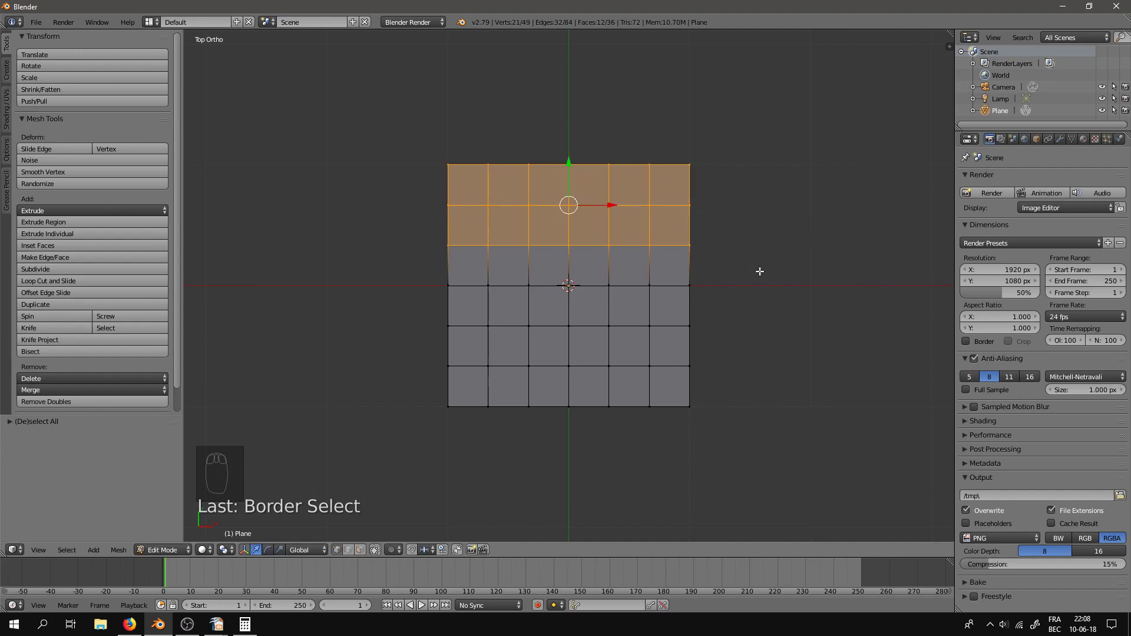
Step: Deselect the mesh, return to Object Mode and delete the subdivided plane
key(a)
key(Tab)
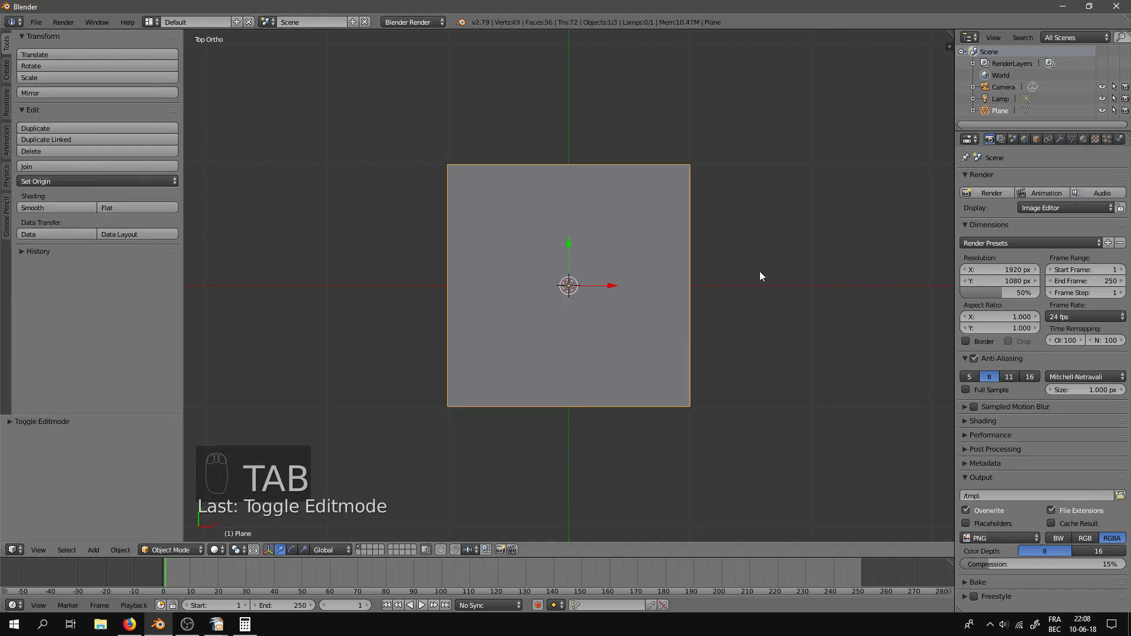
key(x)
click(758, 271)
Step: Add a new plane mesh at the origin in the top view
scroll(745, 288, down, 5)
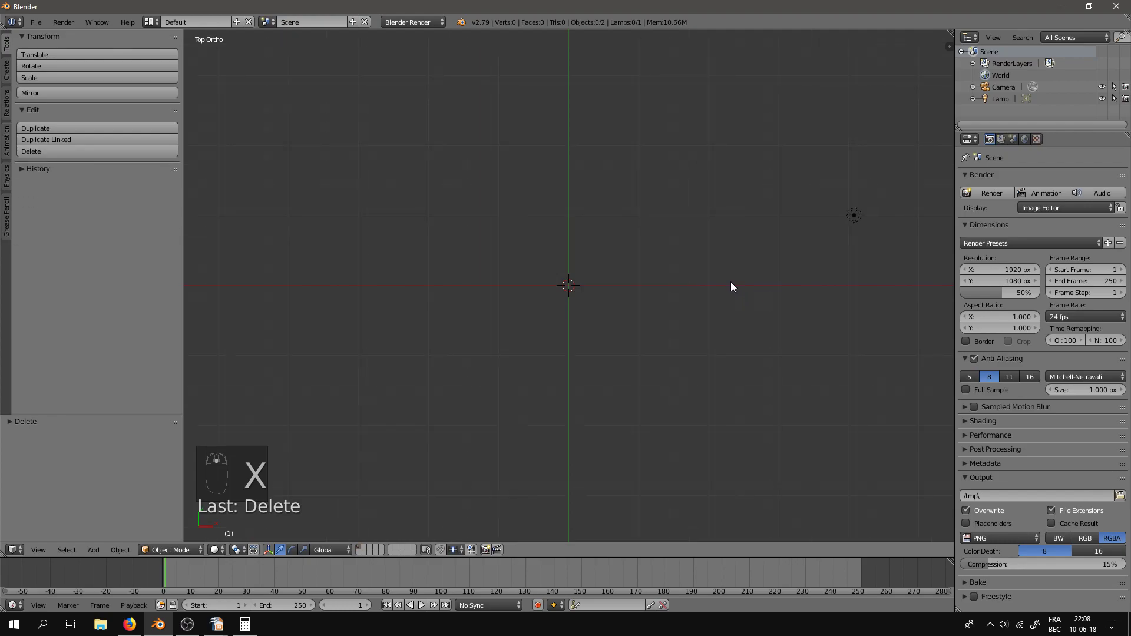
shift+middle_drag(675, 262, 628, 302)
scroll(627, 302, up, 4)
scroll(627, 301, up, 4)
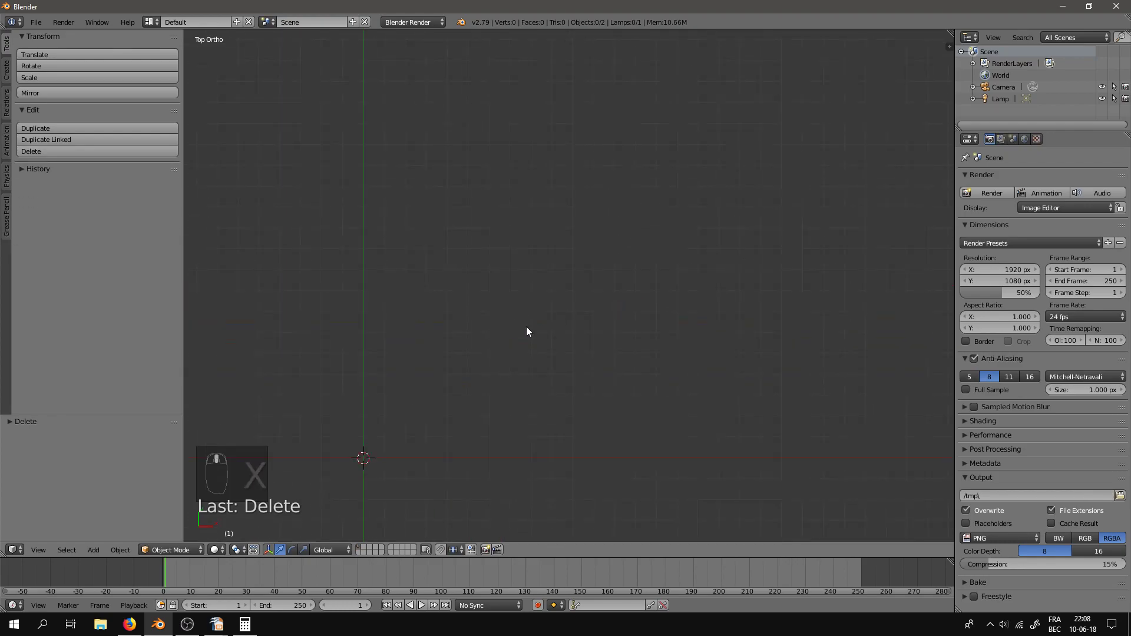
shift+middle_drag(379, 402, 628, 255)
scroll(654, 265, up, 3)
shift+middle_drag(739, 251, 642, 235)
scroll(671, 270, up, 2)
shift+middle_drag(671, 269, 611, 237)
scroll(568, 261, up, 2)
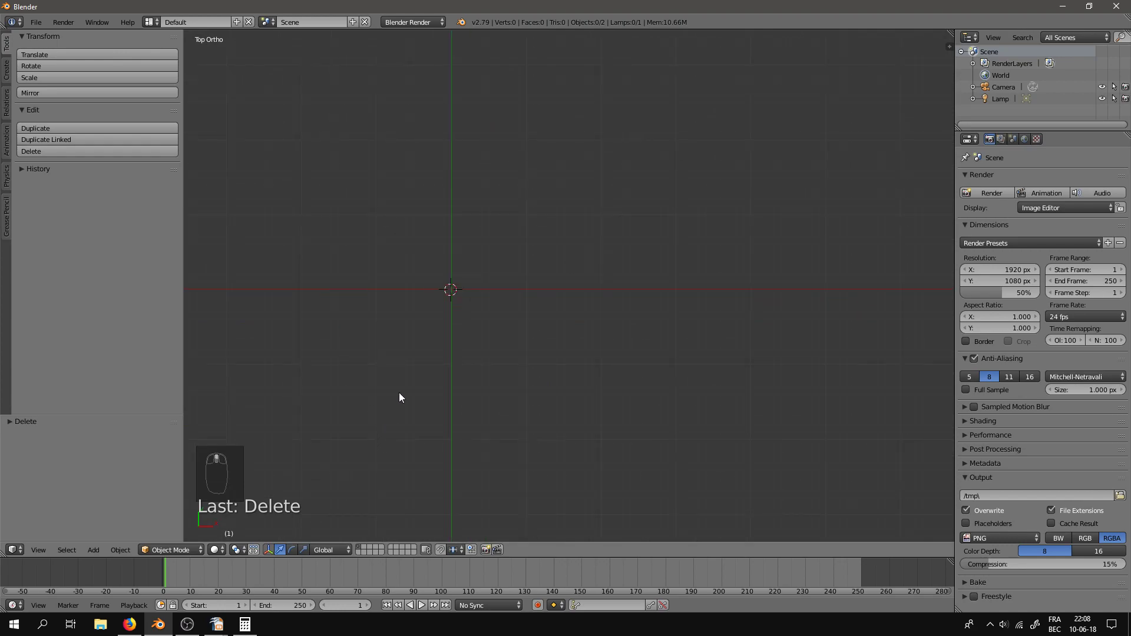
key(shift+a)
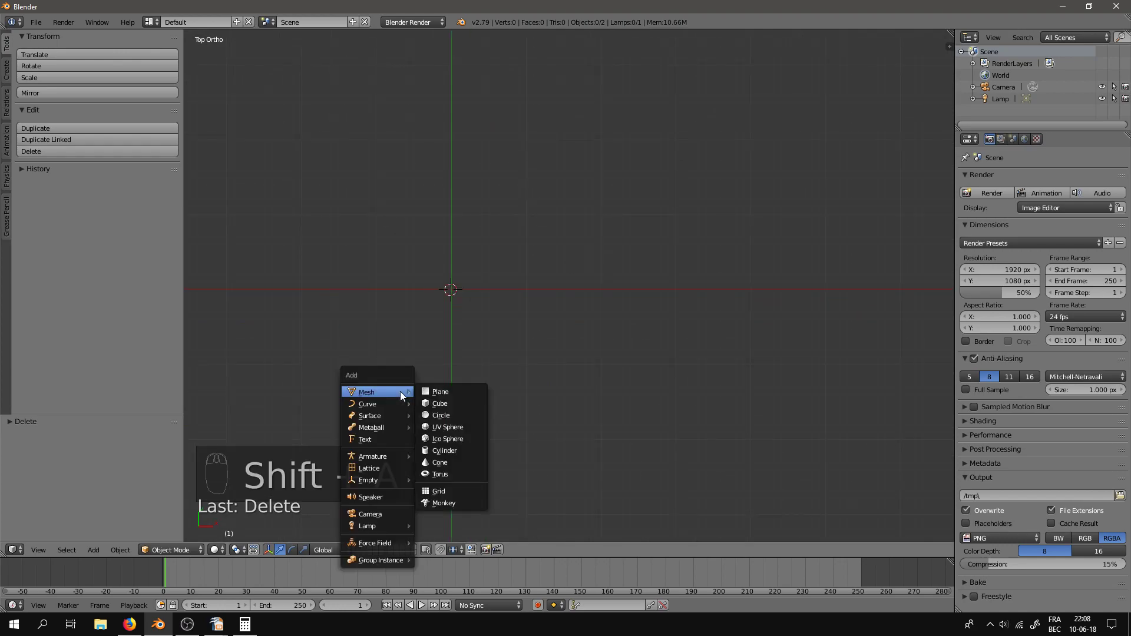
click(441, 390)
scroll(510, 345, down, 5)
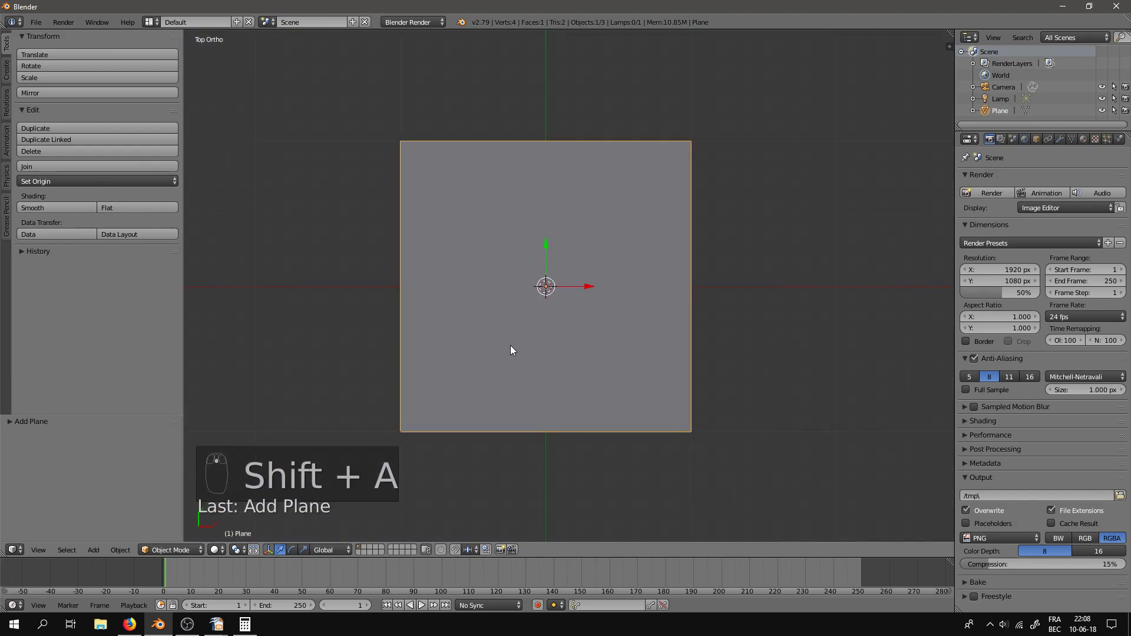
Step: Merge all the plane's vertices at the center in Edit Mode, leaving a single vertex at the origin
key(Tab)
key(apostrophe)
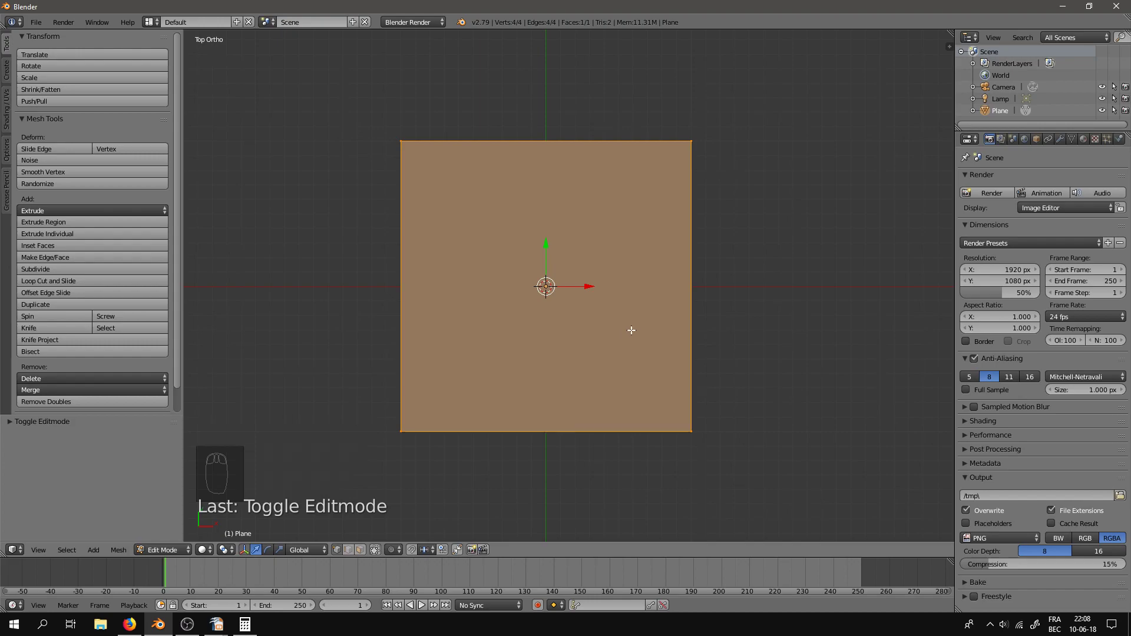
key(m)
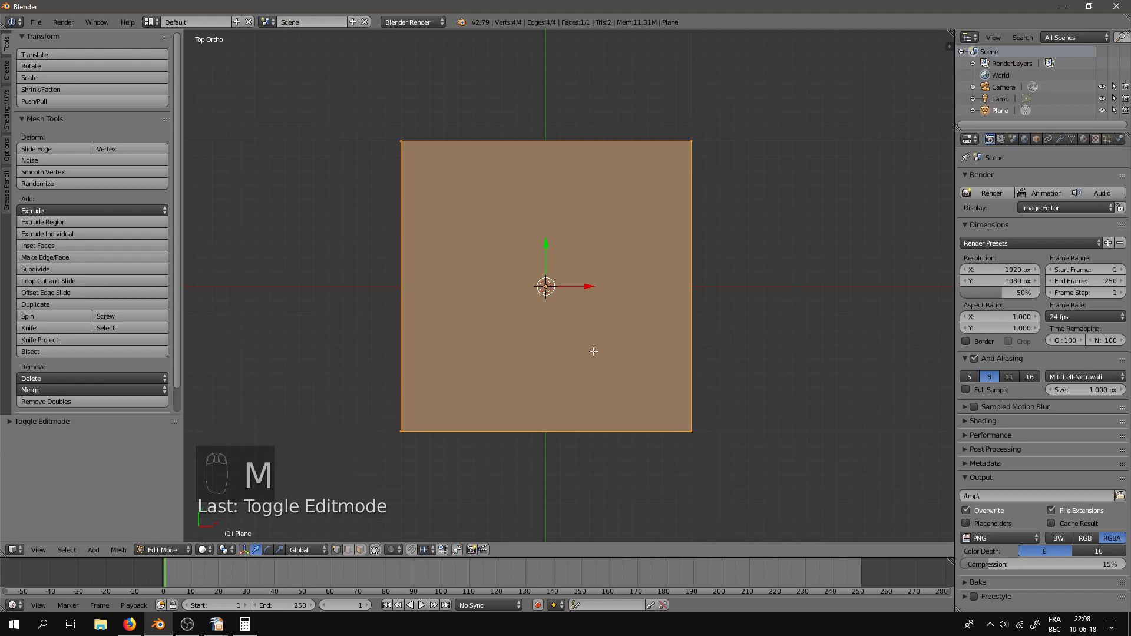
key(alt+m)
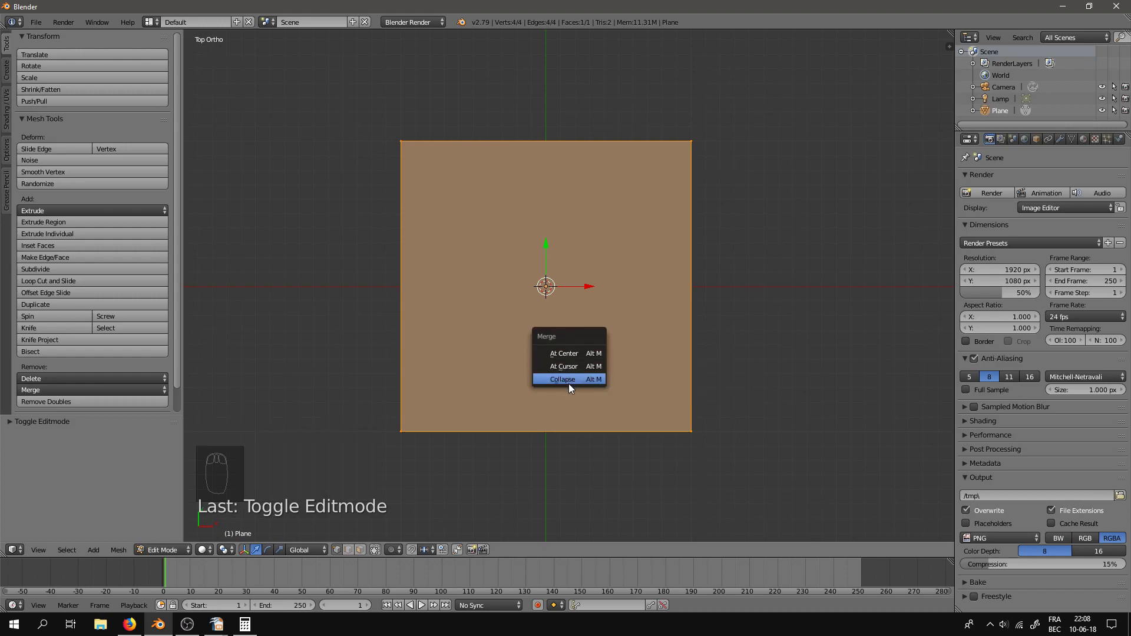
click(570, 352)
ctrl+scroll(658, 328, down, 3)
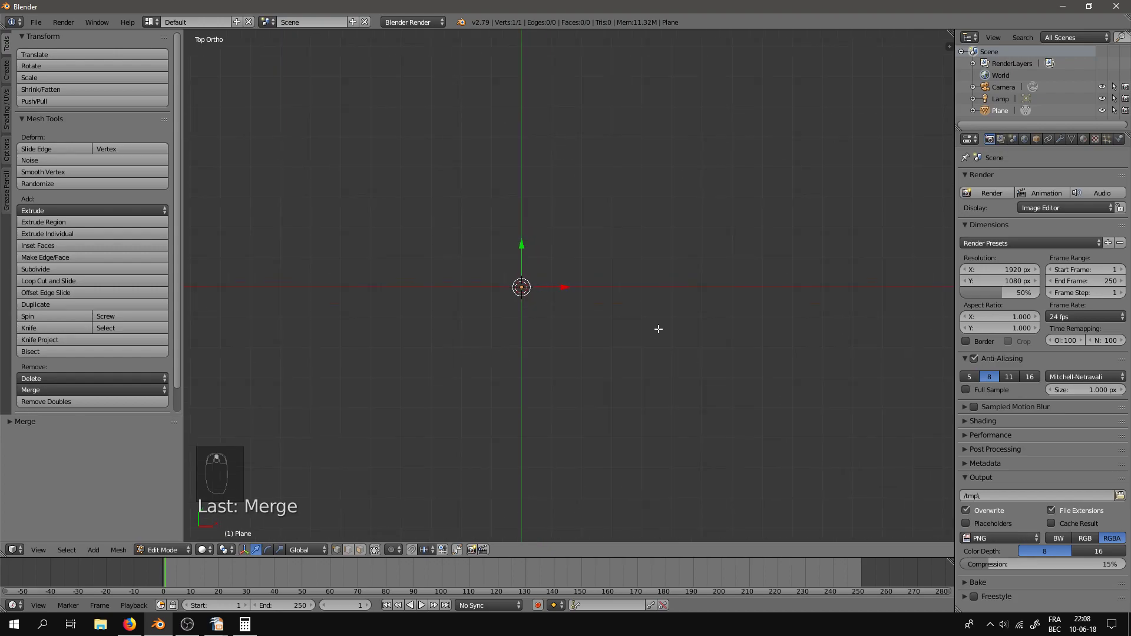
Step: Run Remove Doubles on the merged vertex
click(116, 551)
key(ctrl+v)
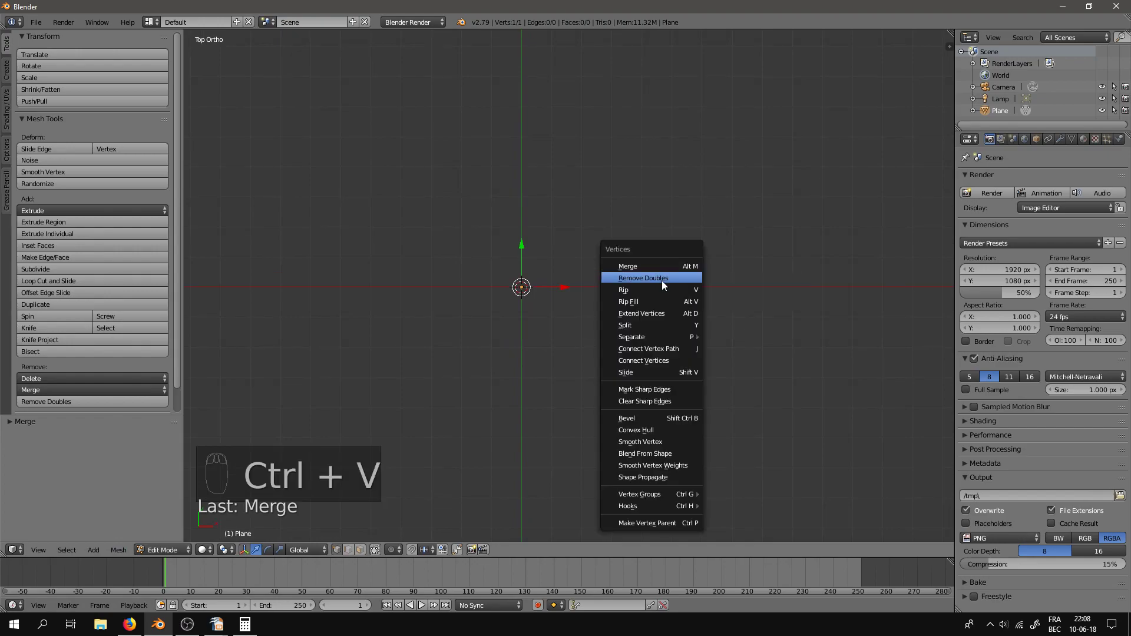
click(664, 279)
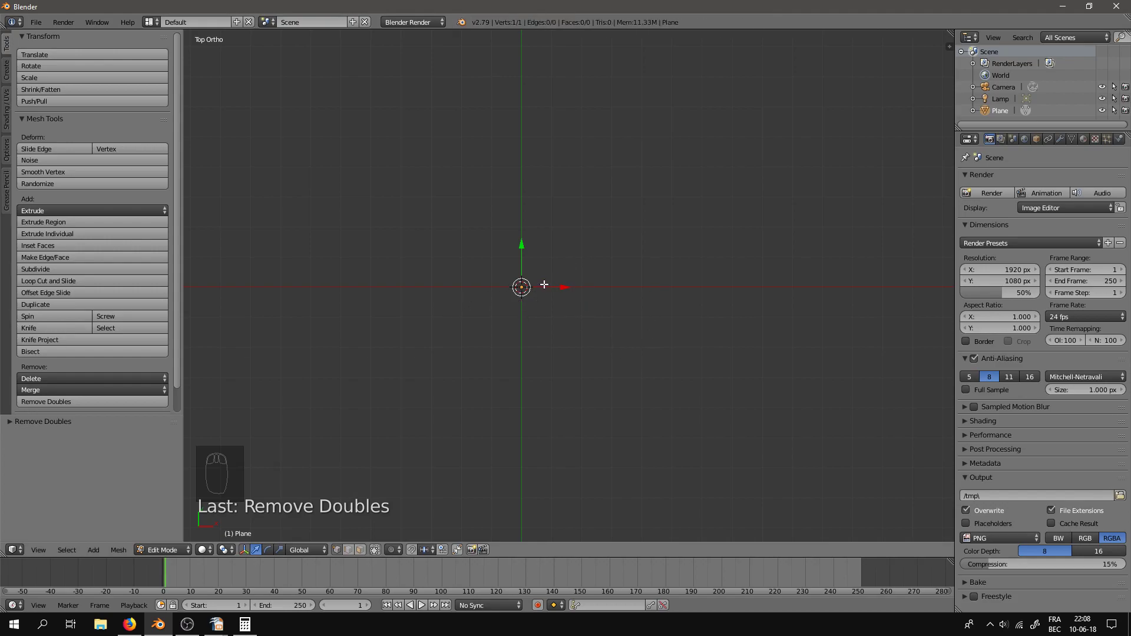
Step: Extrude the vertex from the origin into five connected freehand edges, forming a raised bump that ends in a nearly horizontal edge
key(e)
click(576, 265)
key(e)
click(613, 213)
key(e)
click(652, 222)
key(e)
click(669, 262)
key(e)
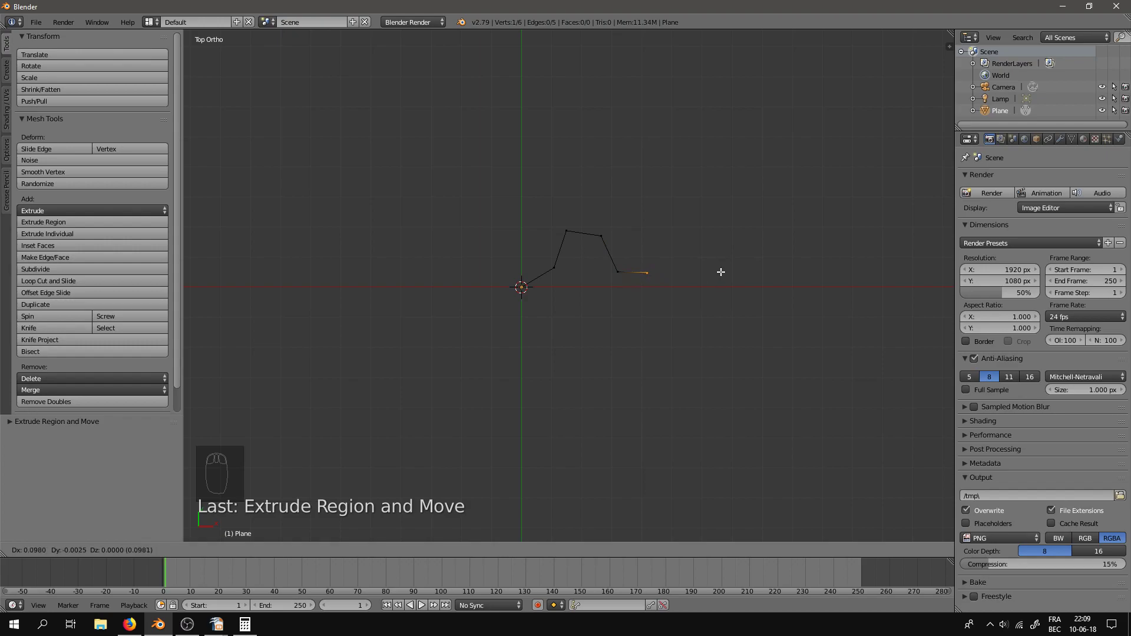
click(728, 272)
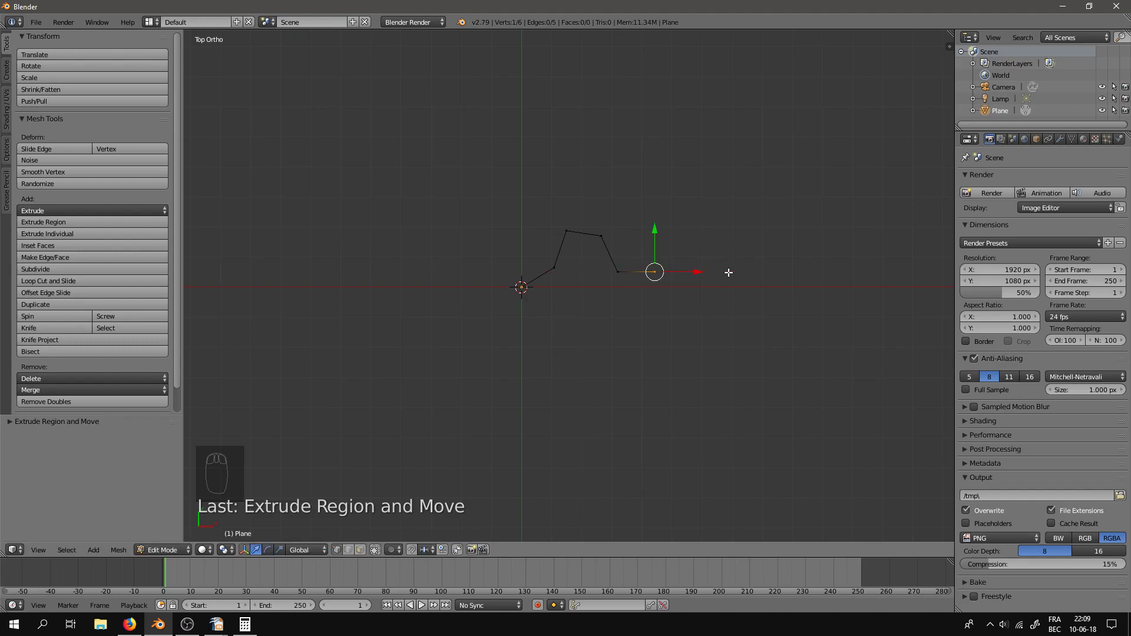
Step: Extrude the end vertex upward along Y and then in the positive direction along X to form a step in the profile
key(e)
key(y)
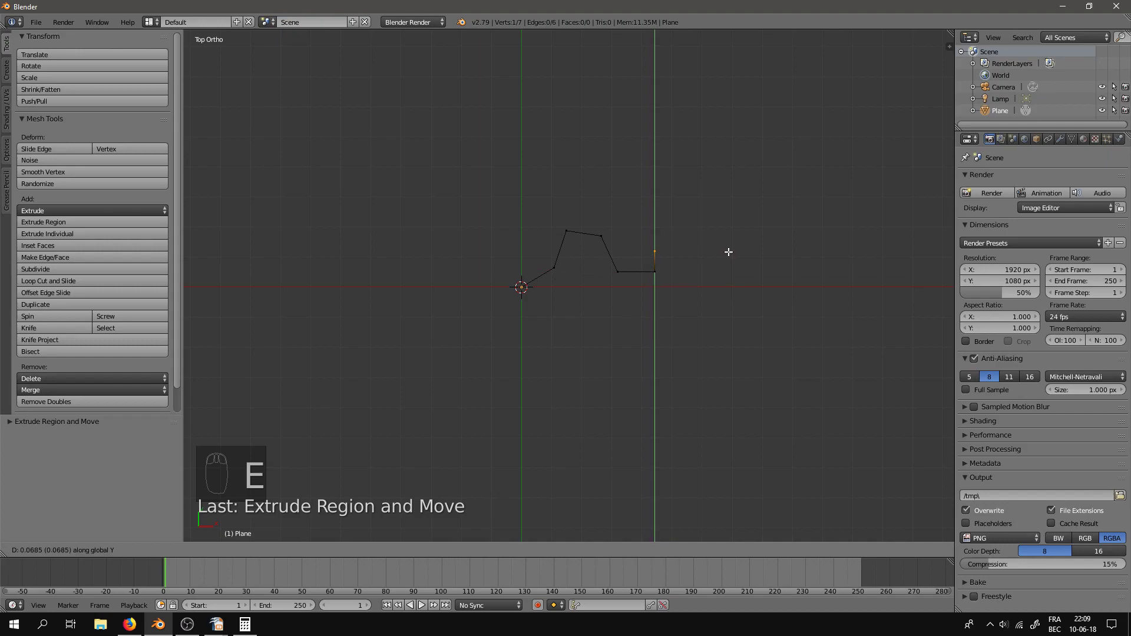
click(727, 229)
key(x)
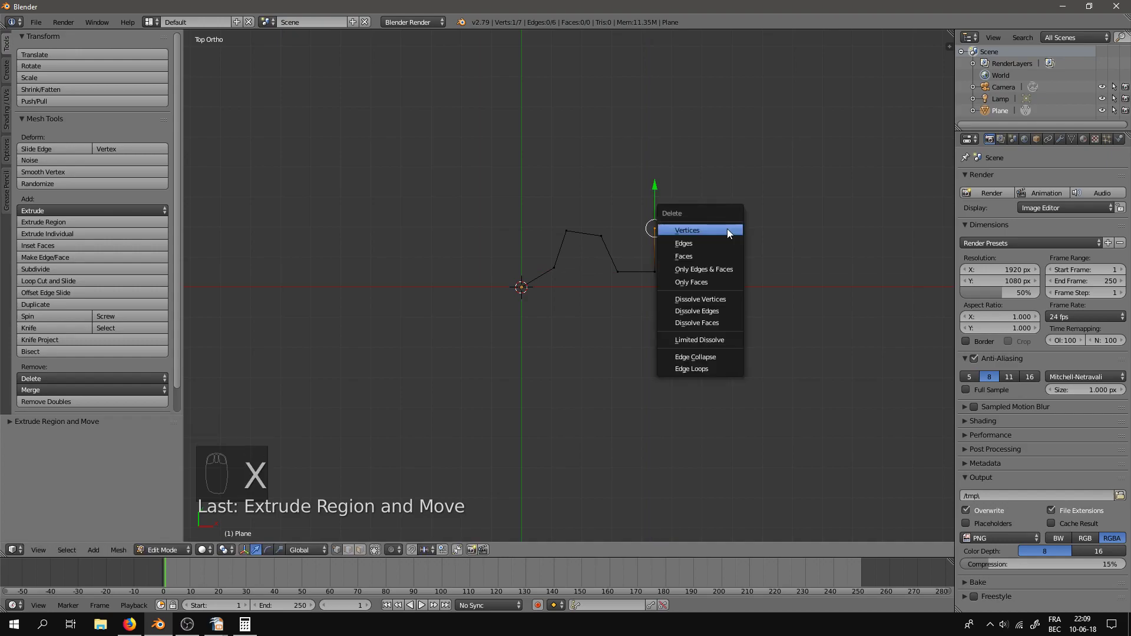
key(e)
key(x)
click(751, 236)
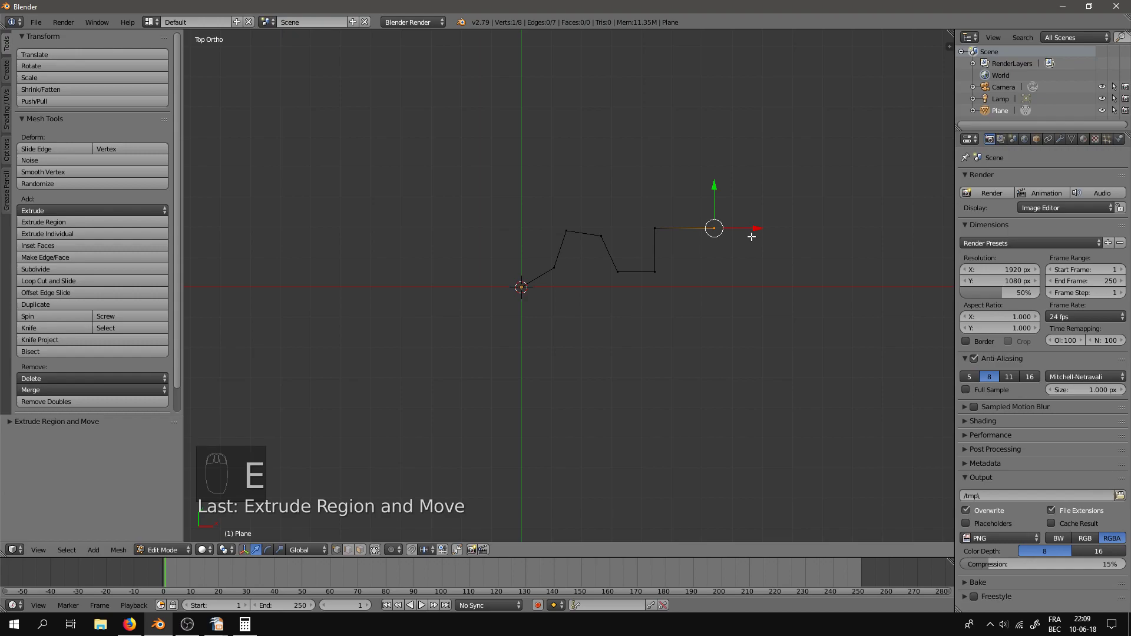
Step: Extrude four more freehand edges from the end vertex to continue the profile as a zigzag
key(e)
click(767, 260)
key(e)
click(822, 219)
key(e)
click(861, 264)
key(e)
click(899, 246)
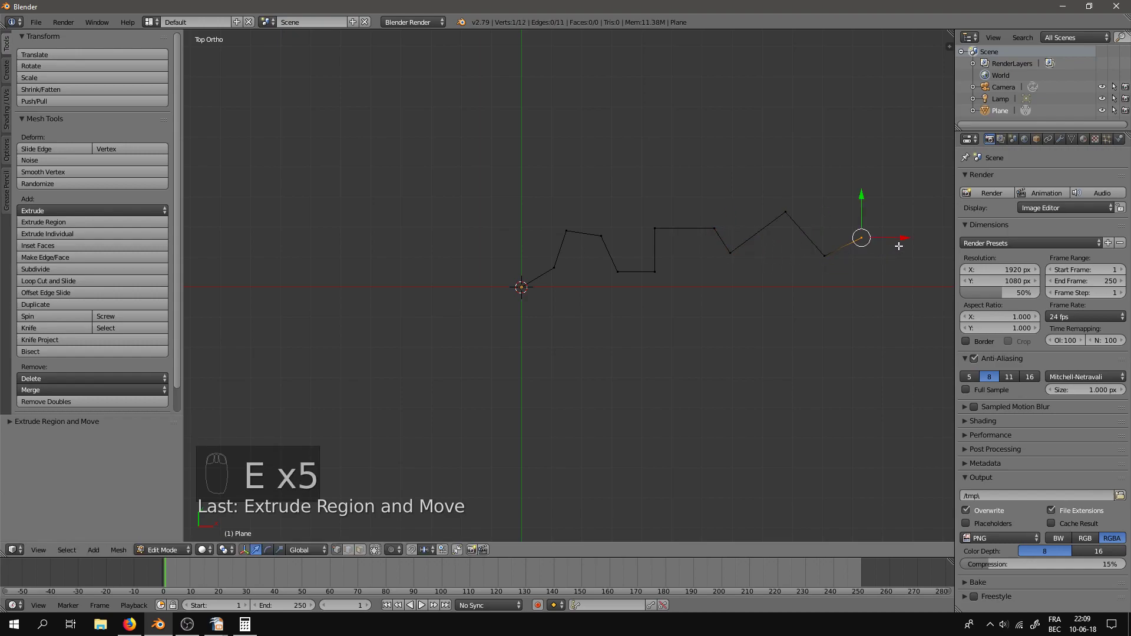
Step: Extrude the end vertex a short distance along X, then about 0.16 downward along Y to near the X axis
key(e)
key(x)
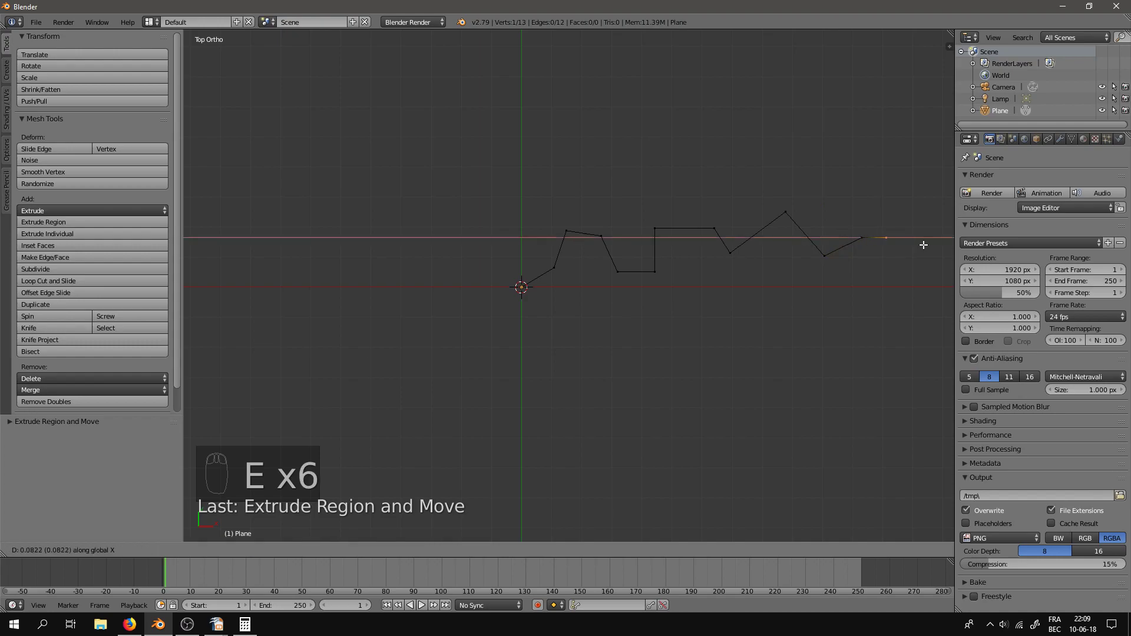
click(919, 243)
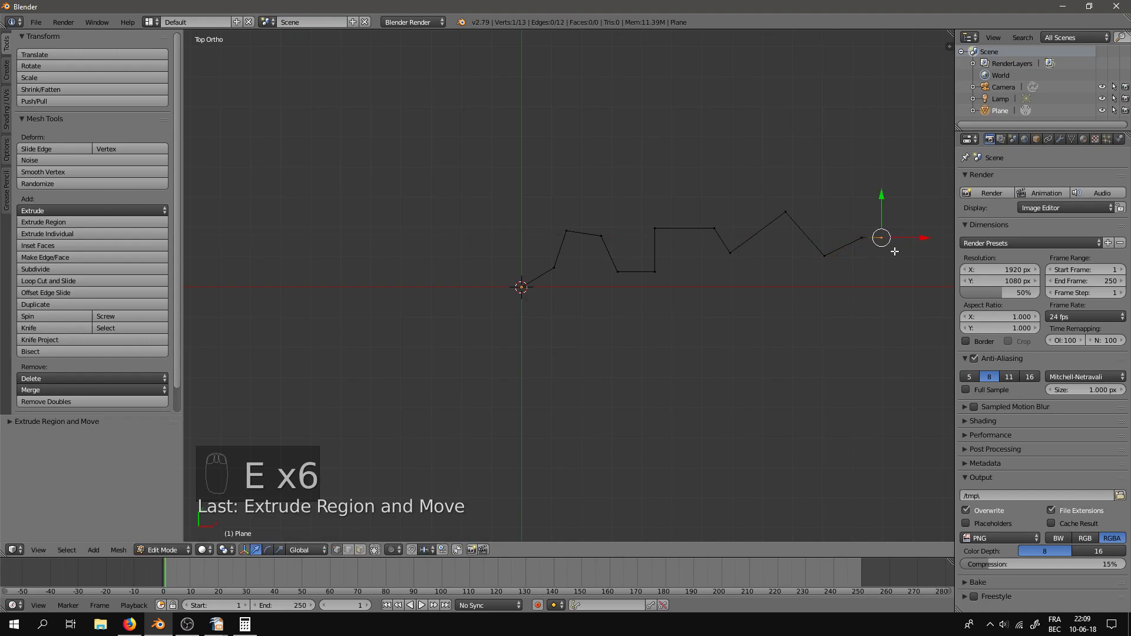
key(e)
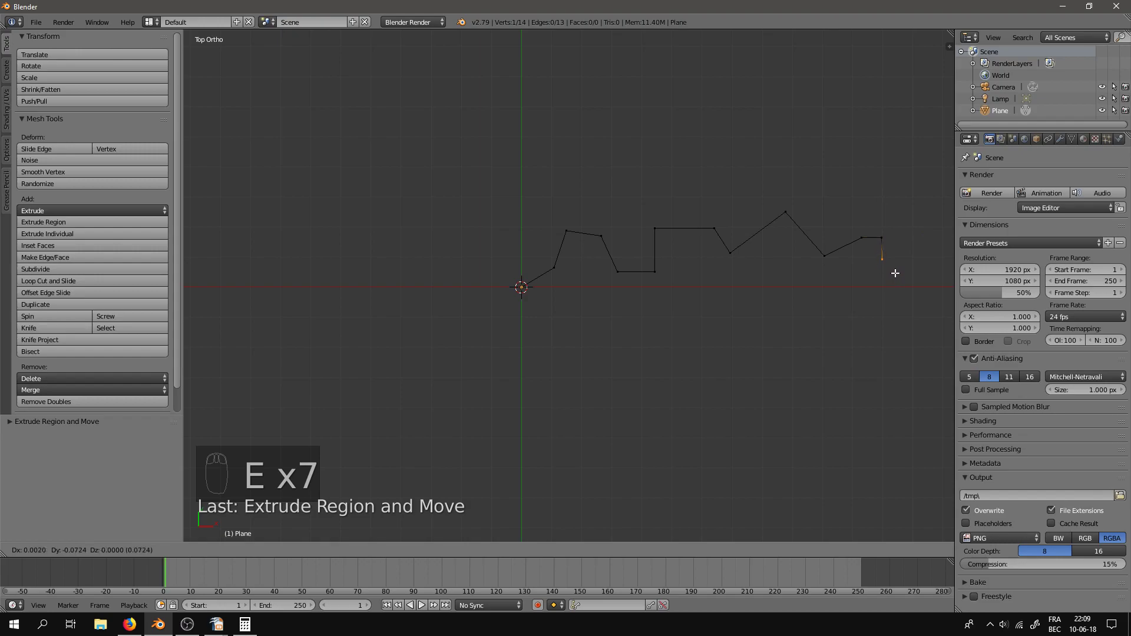
key(y)
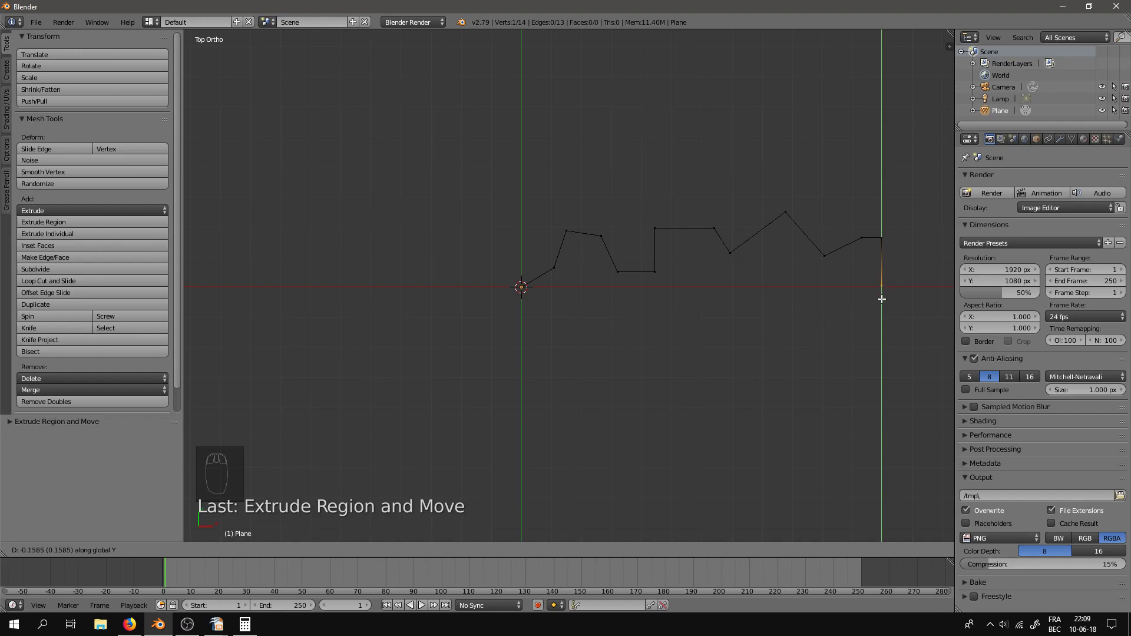
click(881, 300)
Step: Set the last vertex's Y coordinate to 0 so the profile ends exactly on the X axis
key(n)
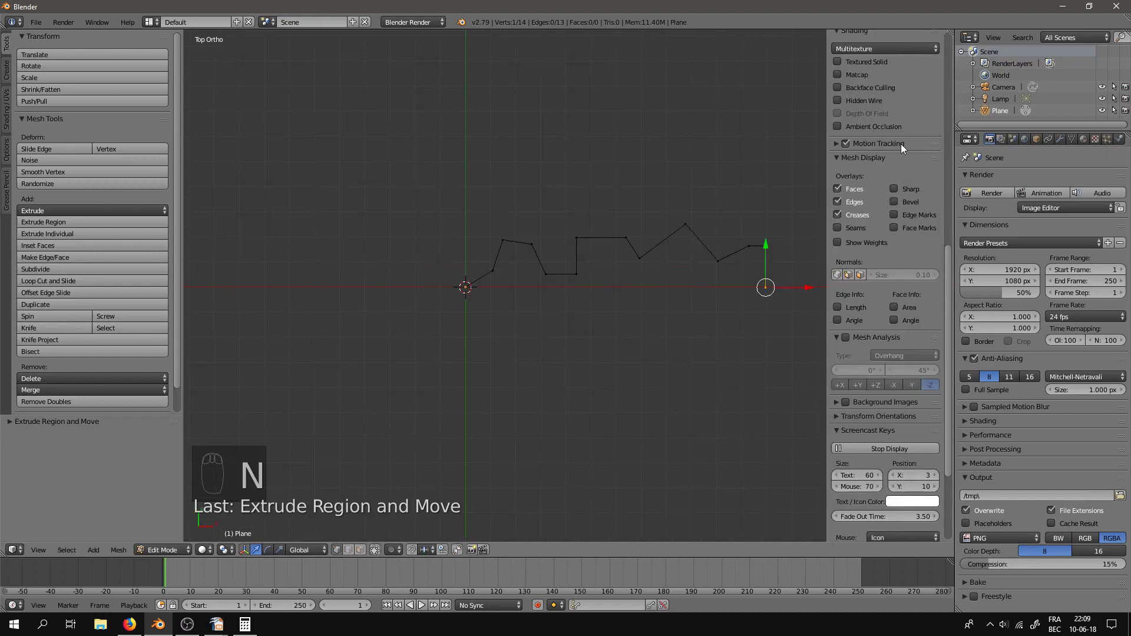
scroll(886, 172, up, 15)
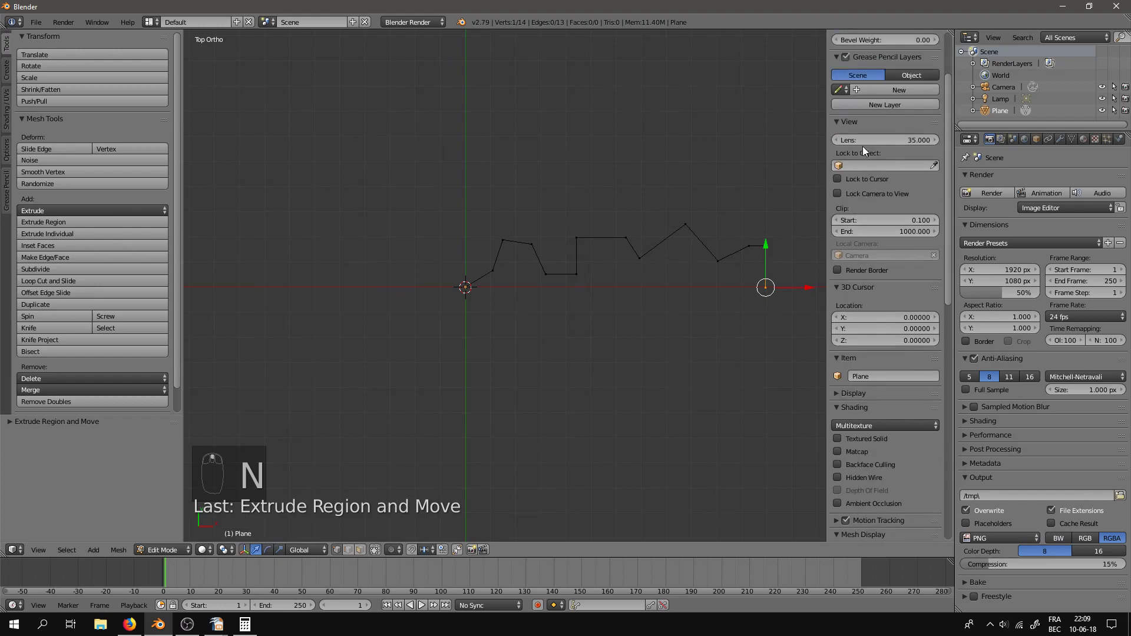
click(898, 78)
text(0)
key(Return)
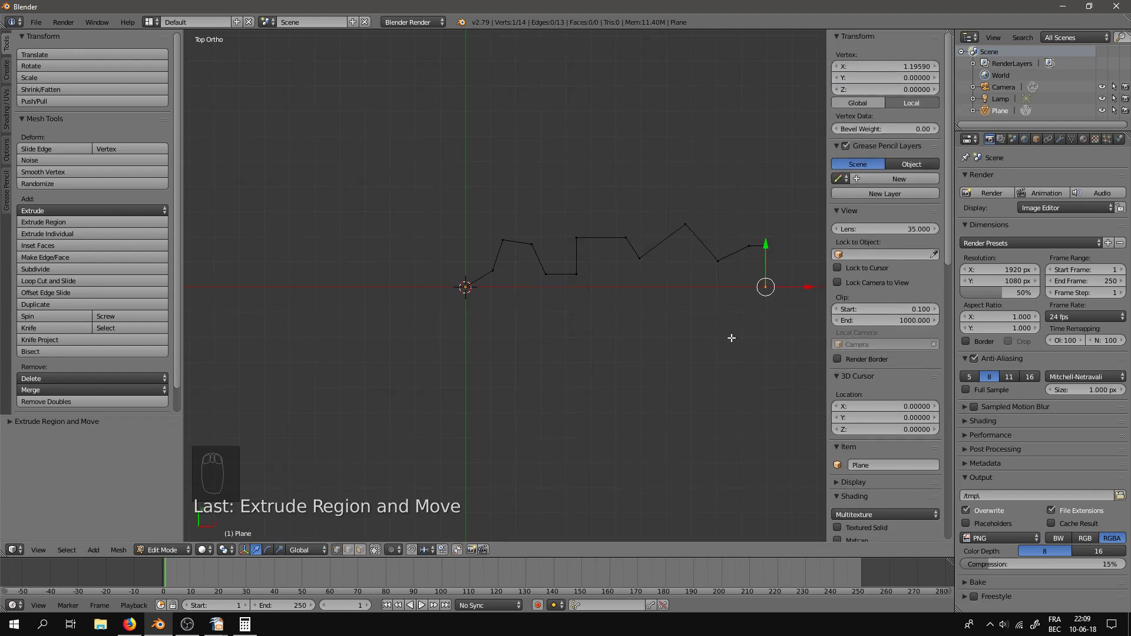
key(n)
middle_drag(706, 387, 689, 356)
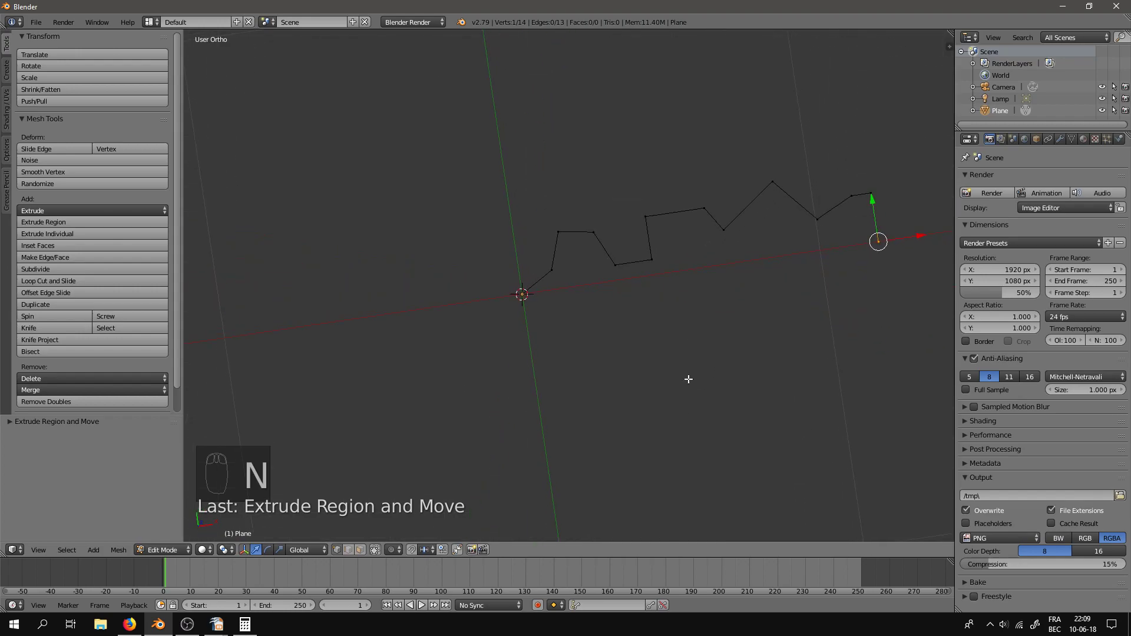
Step: Select the whole zigzag profile and extrude it upward along Z by about 1 unit into a folded wall
key(KP_1)
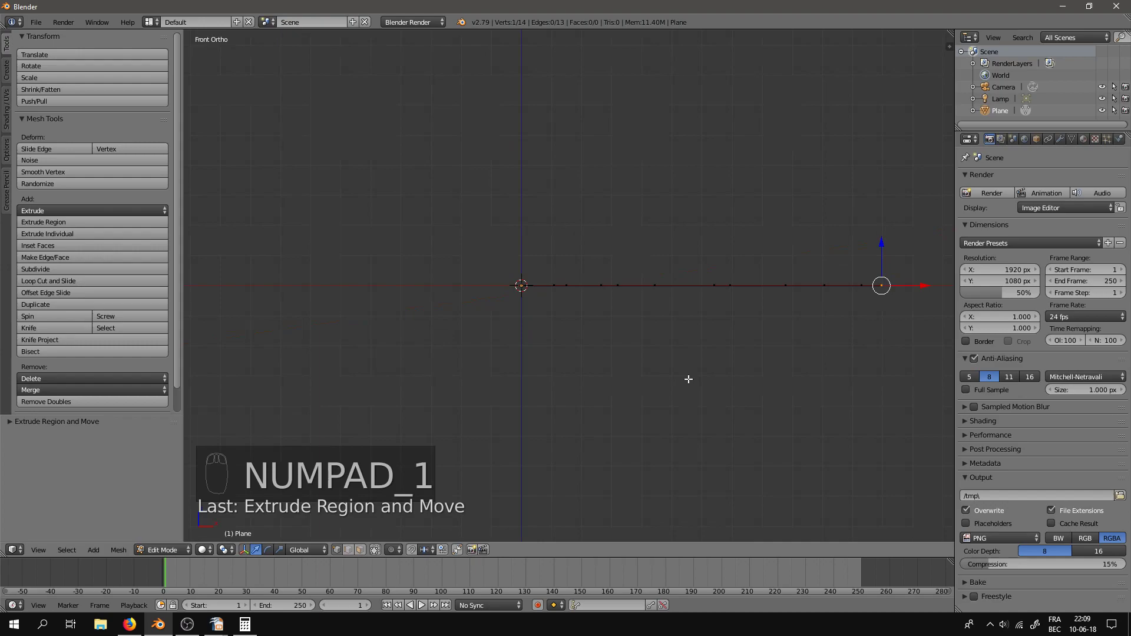
middle_drag(614, 351, 618, 383)
key(a)
key(a)
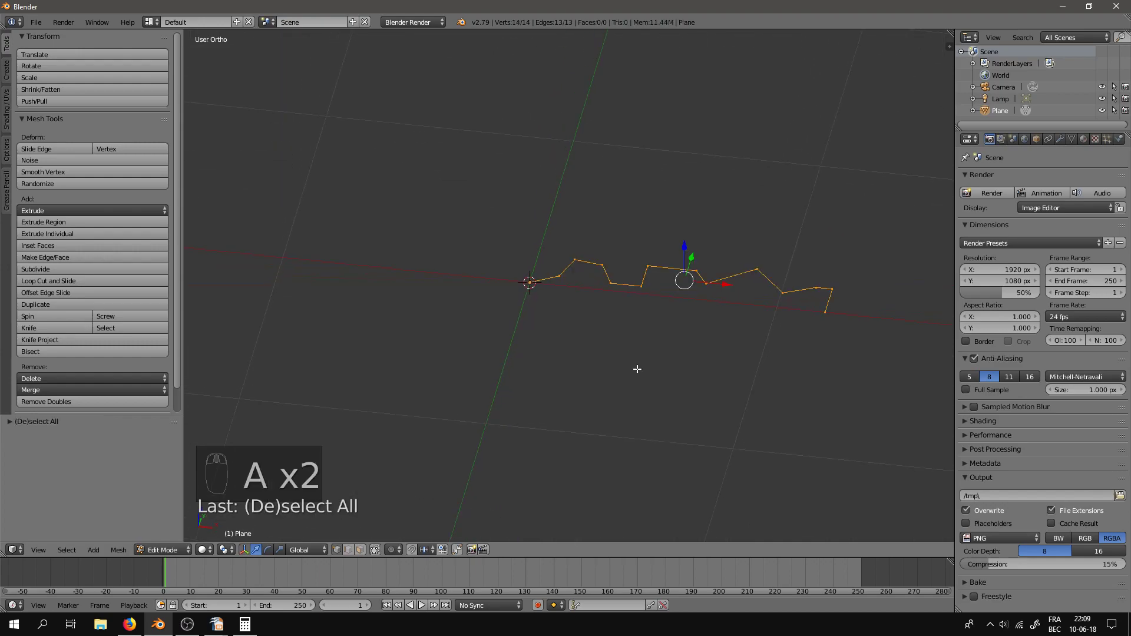
key(e)
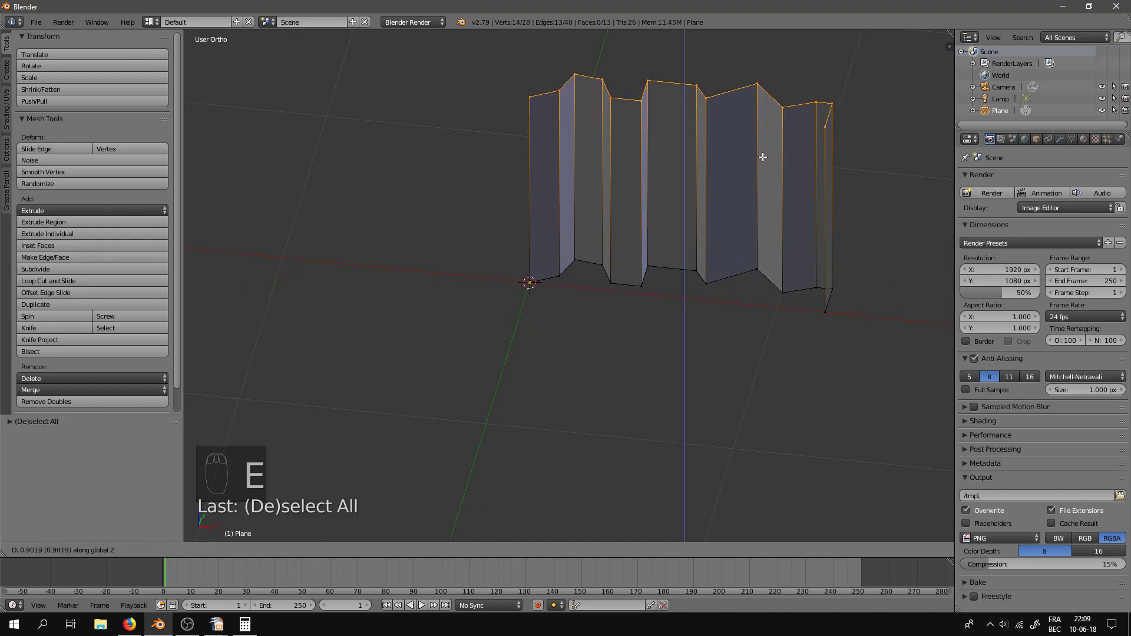
click(758, 175)
Step: Move the wall's selected top edges further up along Z in front view to make it taller
middle_drag(757, 174, 732, 255)
key(KP_1)
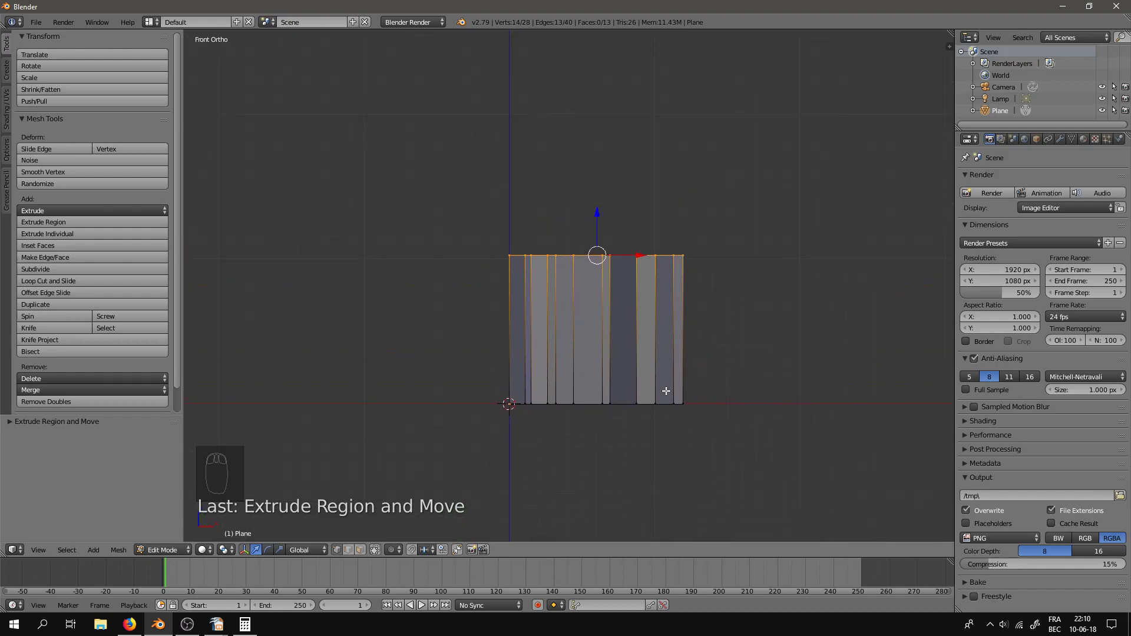
key(g)
click(695, 286)
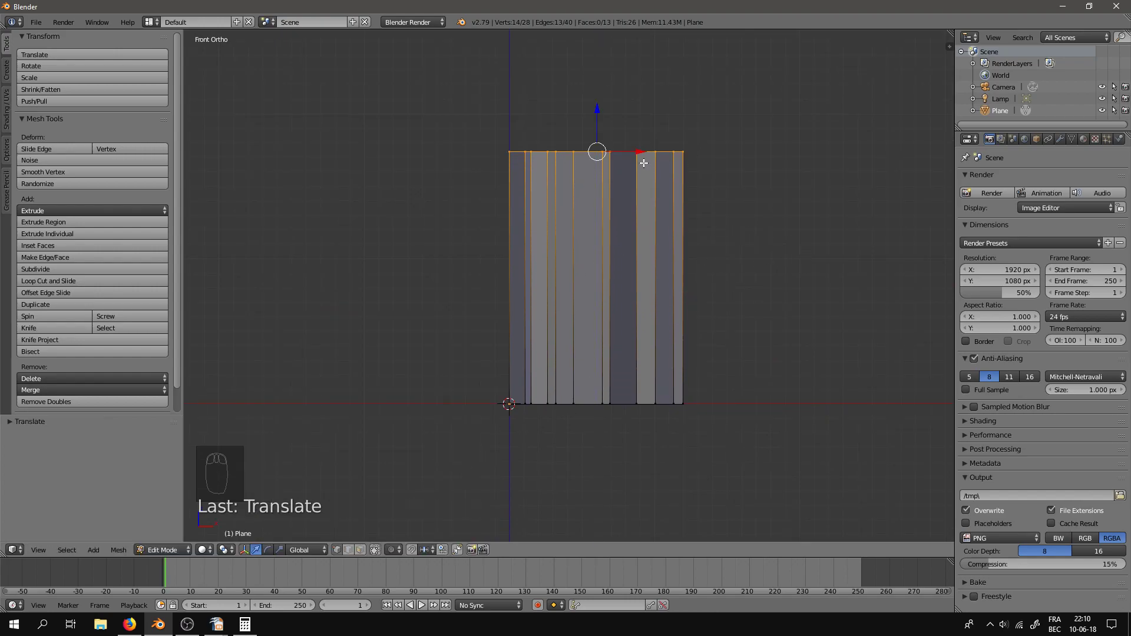
Step: Confirm the pivot point setting and shear the wall's top edges vertically by 1 in front view, sloping them at 45 degrees
middle_drag(742, 309, 645, 340)
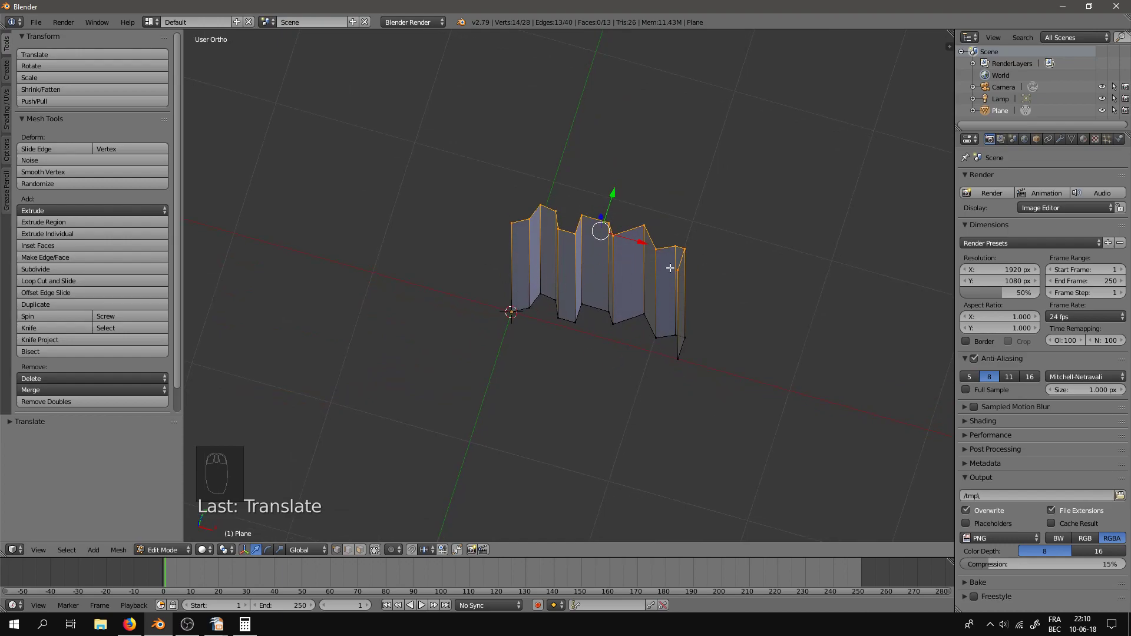
key(KP_1)
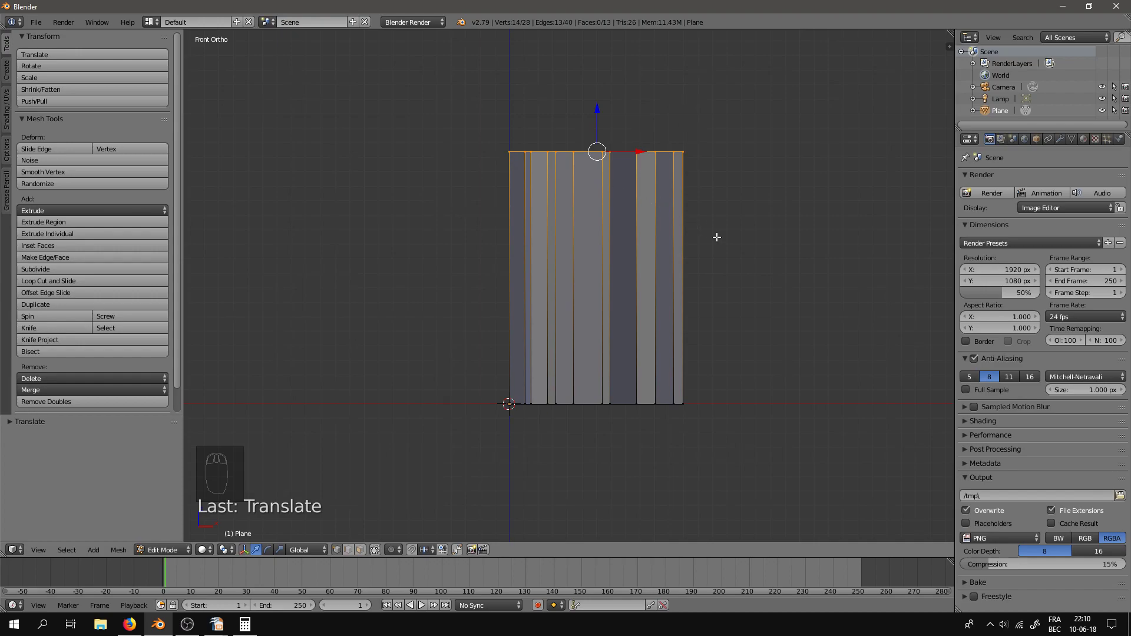
middle_drag(742, 254, 730, 315)
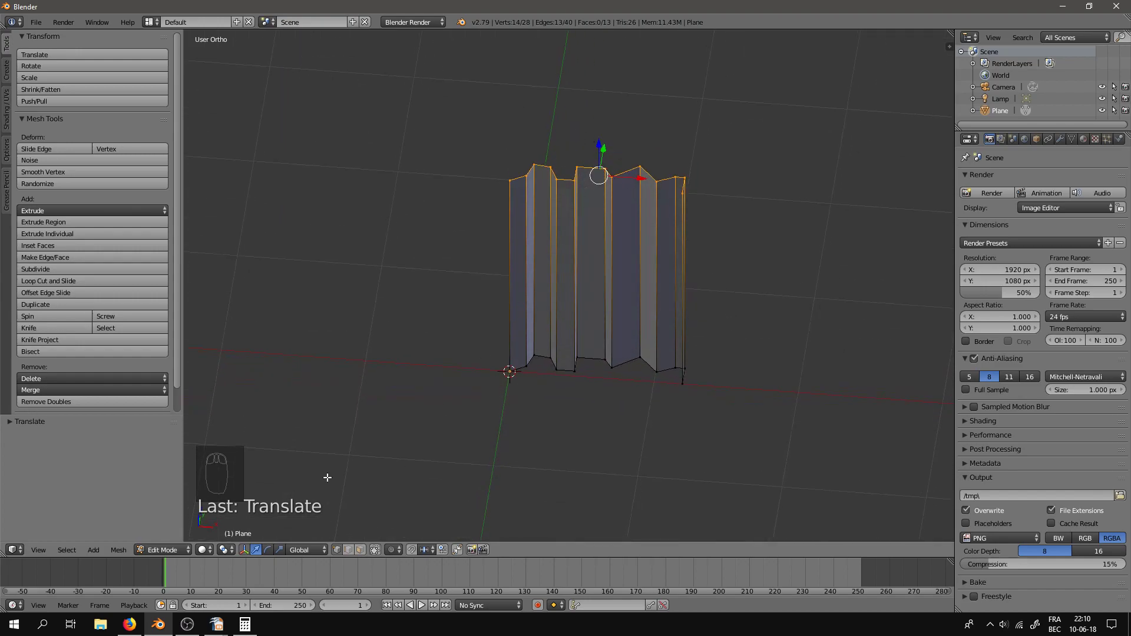
click(224, 552)
click(259, 510)
key(KP_1)
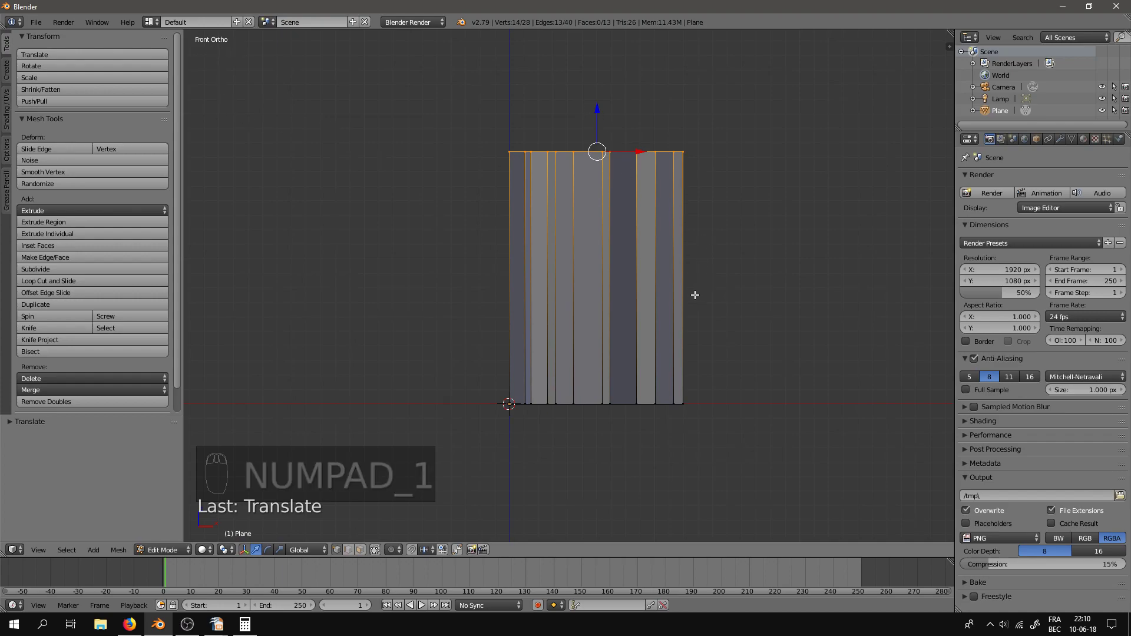
key(ctrl+alt+shift+s)
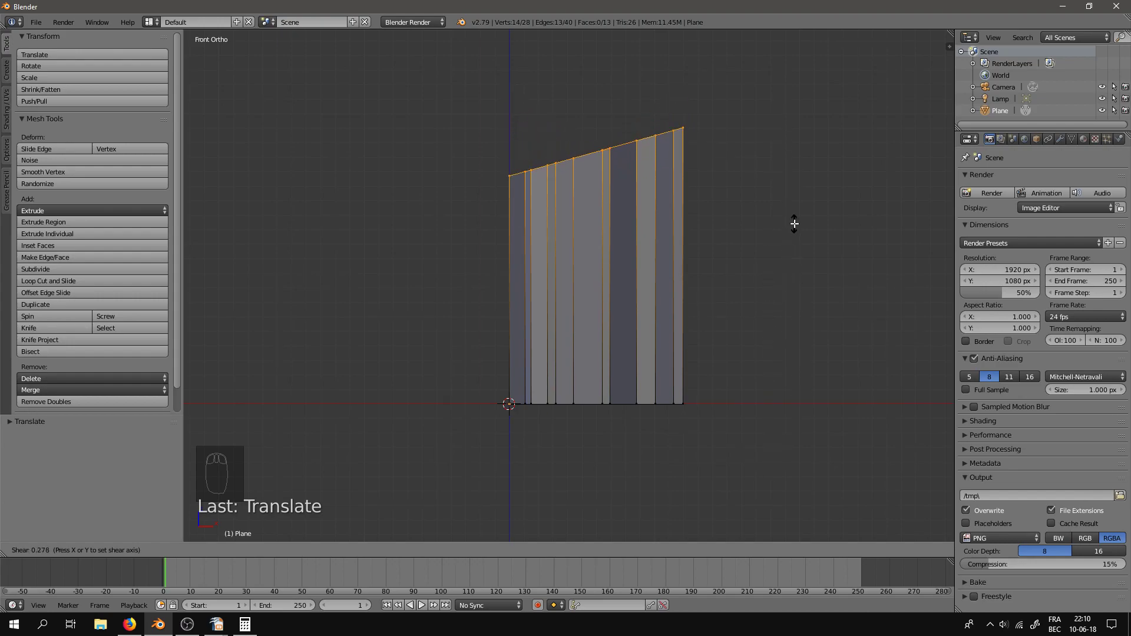
text(1)
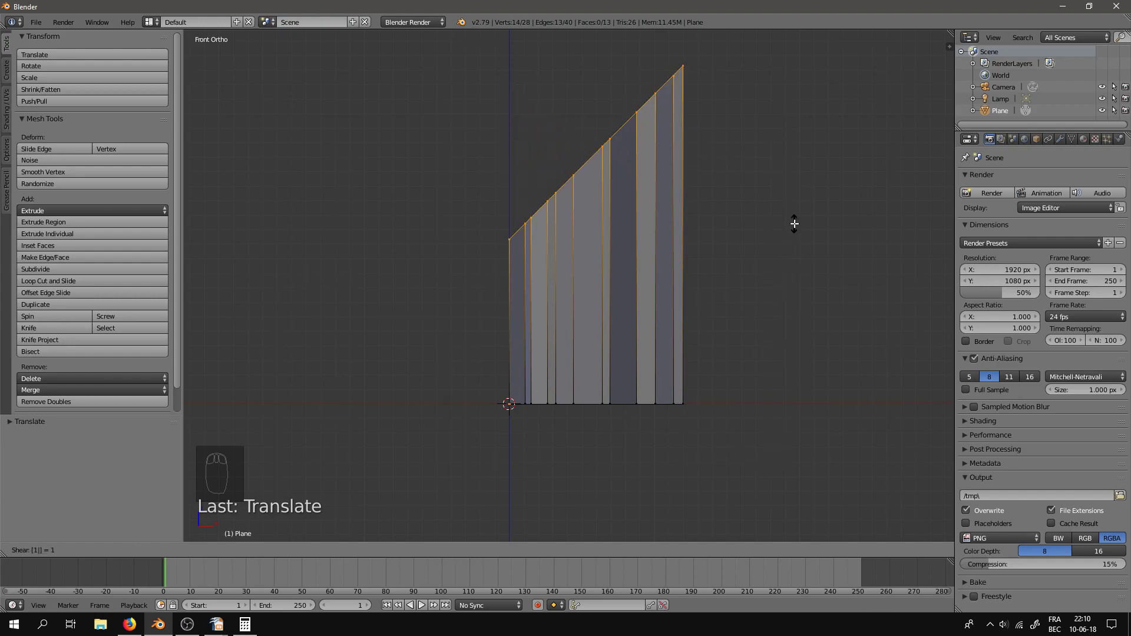
key(Return)
Step: Extrude the sloped top edges in the negative X direction to form a horizontal arm with a mitred corner
middle_drag(755, 229, 713, 251)
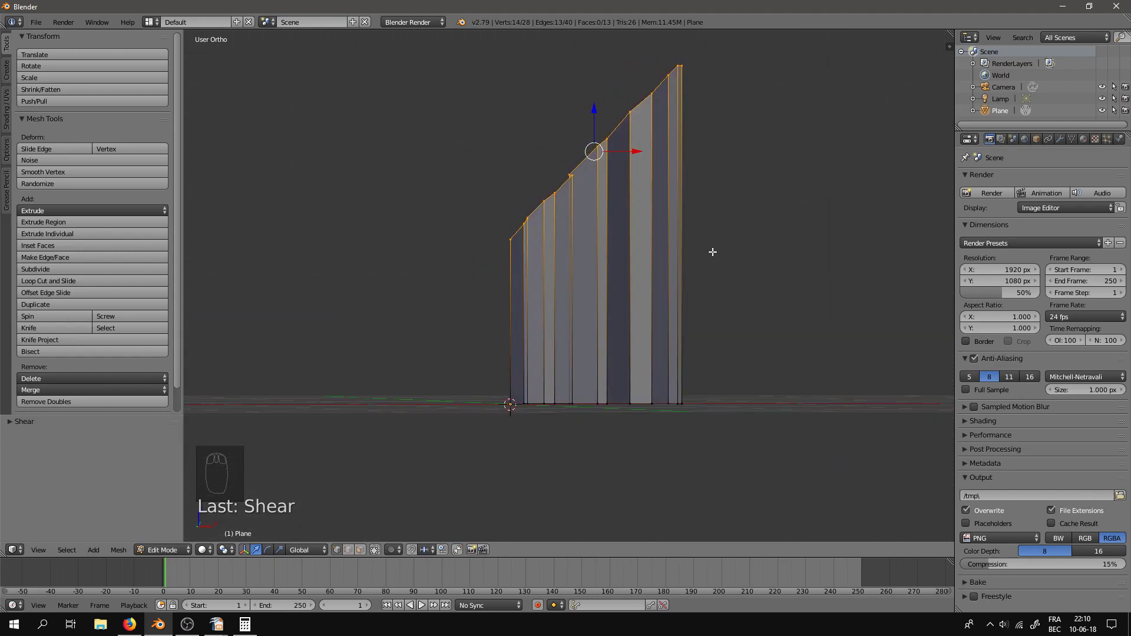
key(KP_3)
key(KP_1)
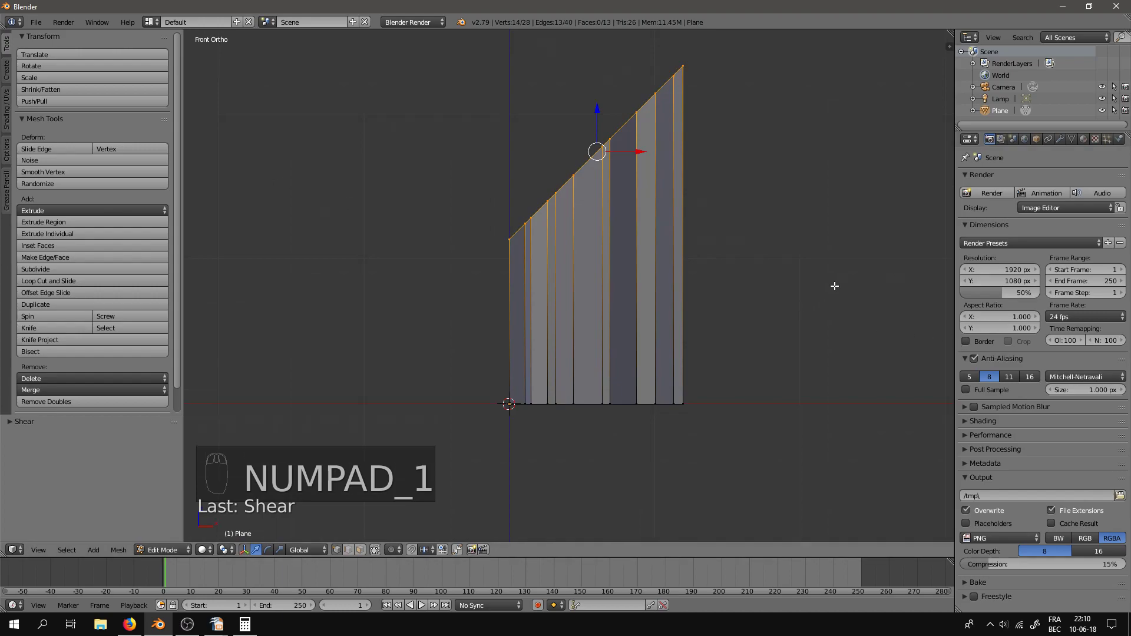
key(e)
key(x)
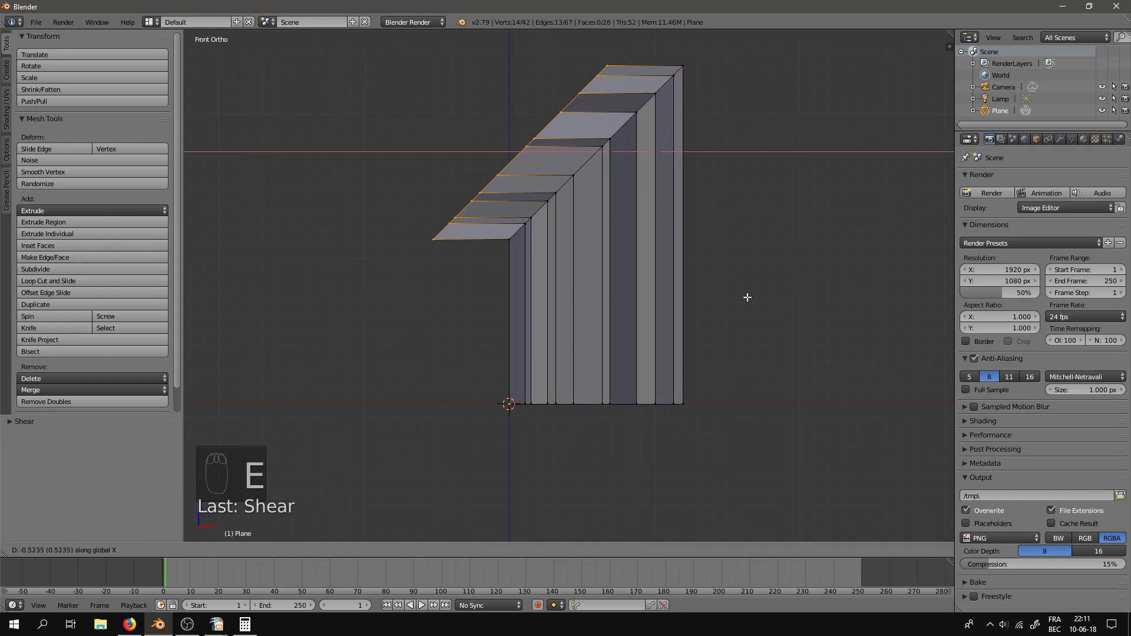
click(551, 309)
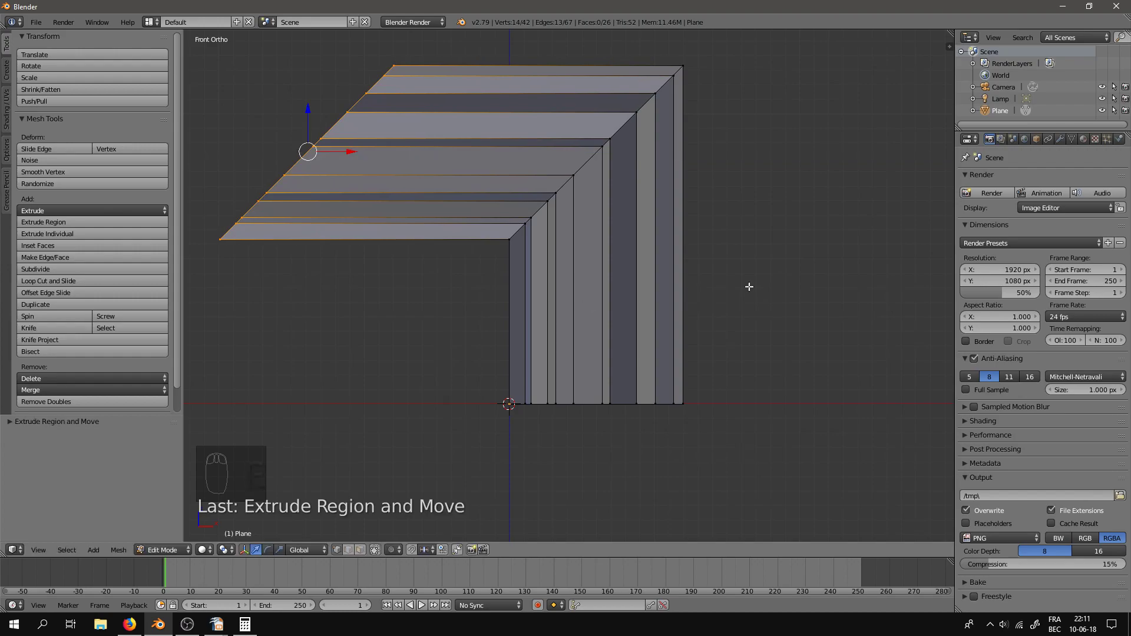
Step: Flatten the arm's slanted end by scaling its edges to 0 along X
middle_drag(801, 306, 795, 300)
middle_drag(814, 266, 761, 294)
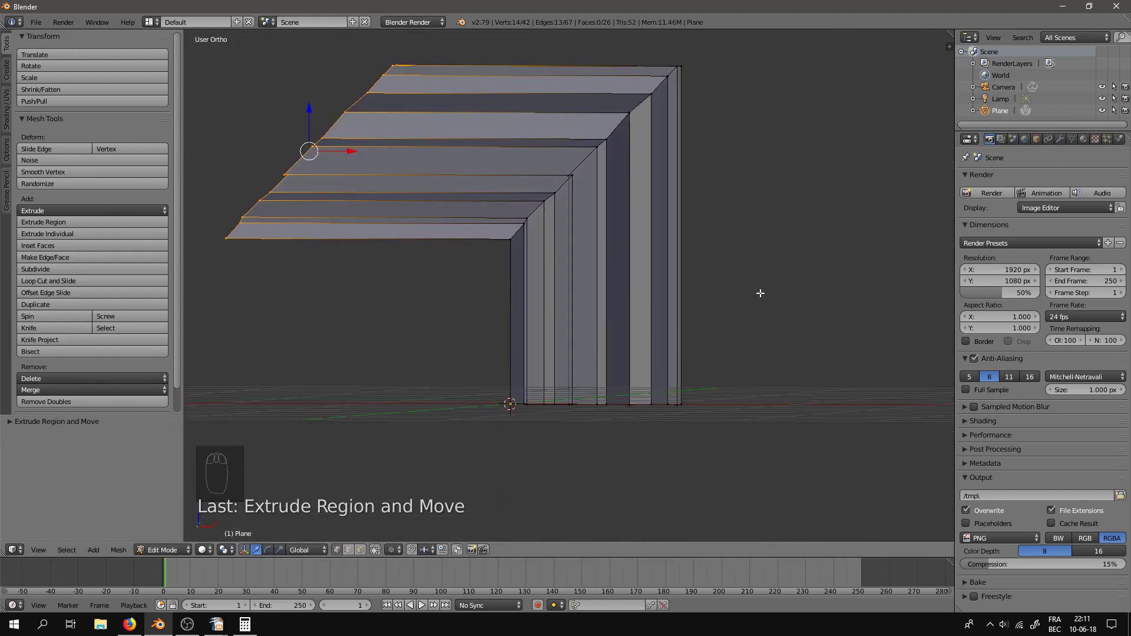
middle_drag(637, 248, 660, 327)
key(KP_1)
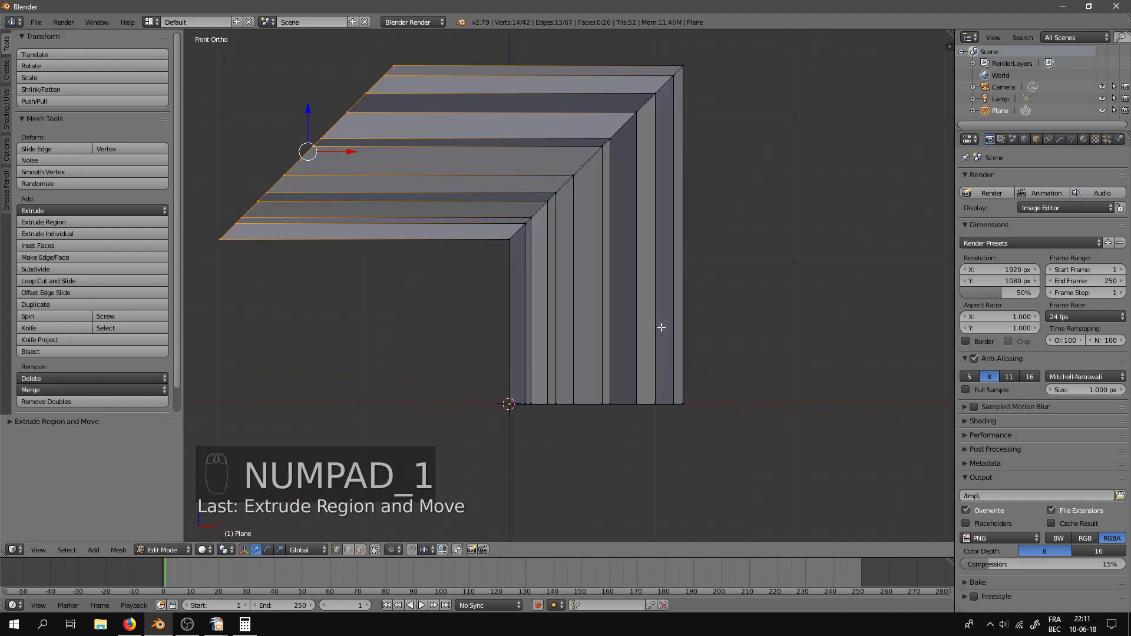
shift+middle_drag(642, 270, 816, 288)
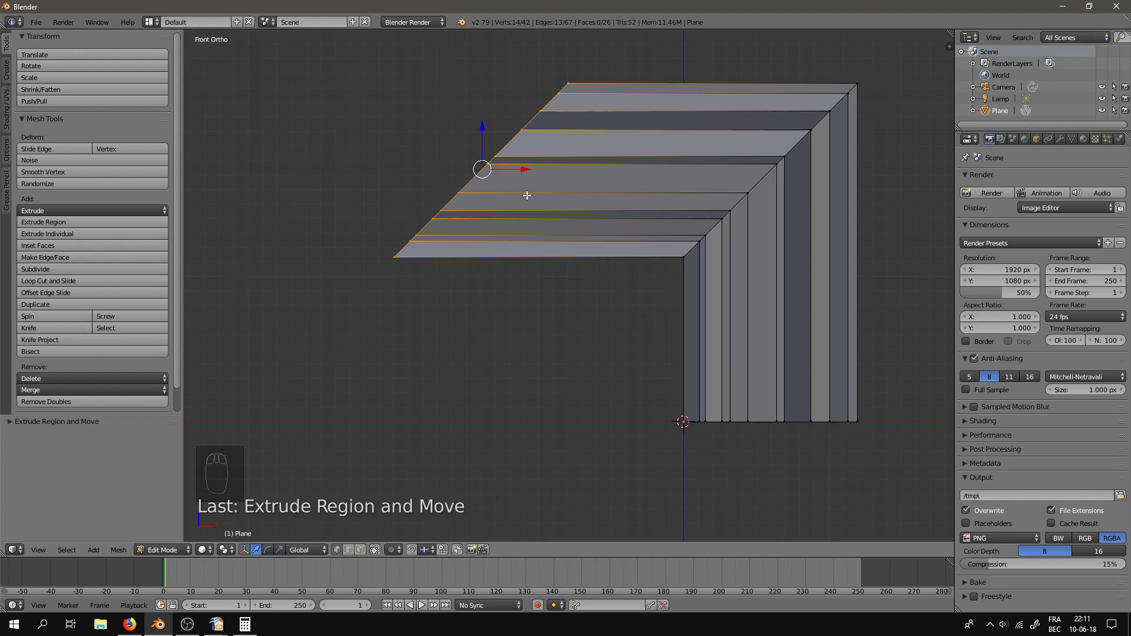
key(s)
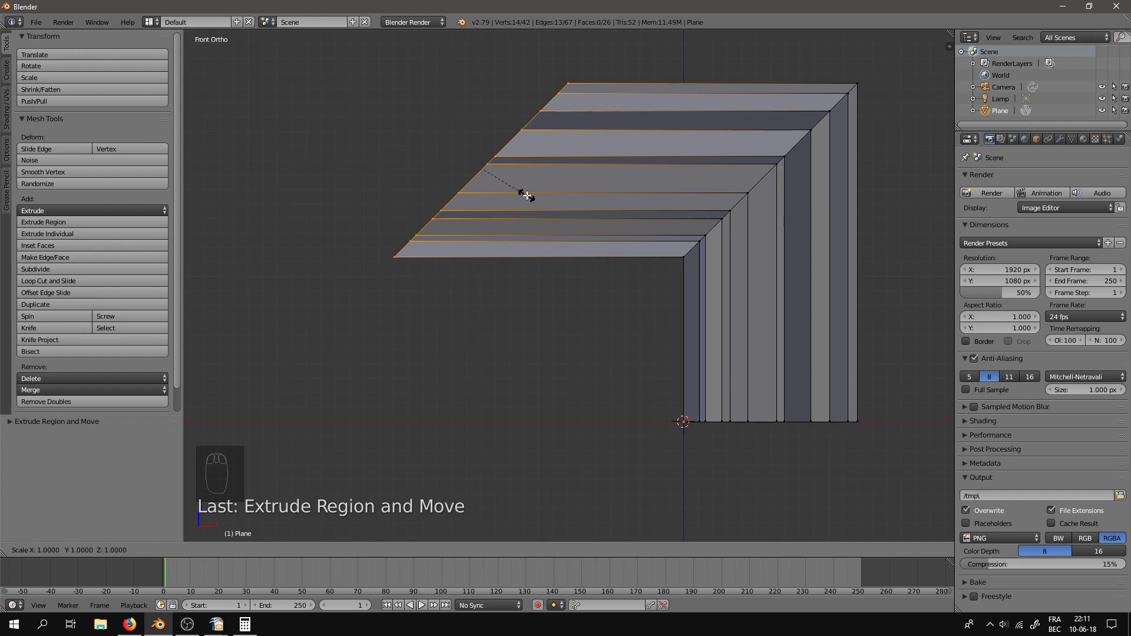
key(x)
key(0)
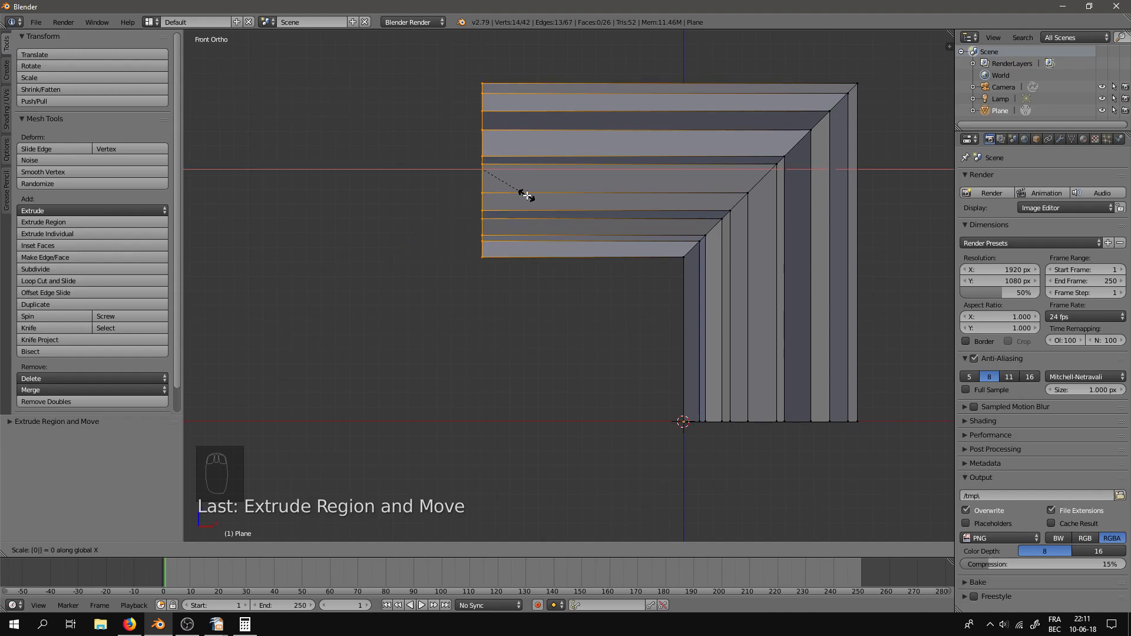
key(Return)
Step: Shear the arm's flat end horizontally by -1 in front view to angle it for the second corner
middle_drag(524, 317, 598, 341)
key(KP_3)
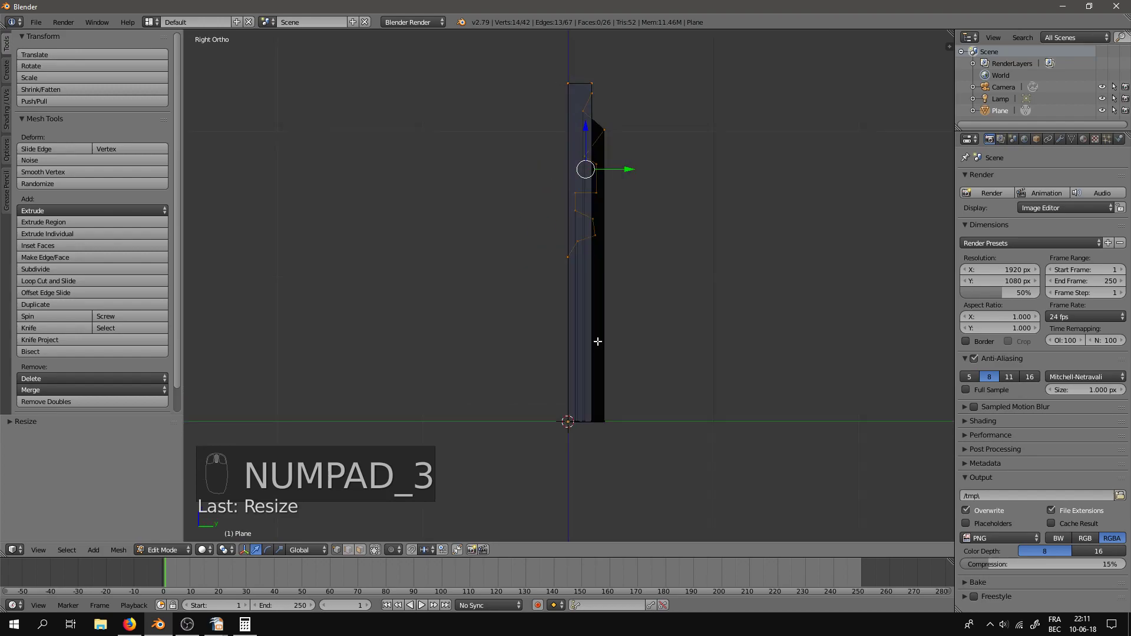
key(KP_1)
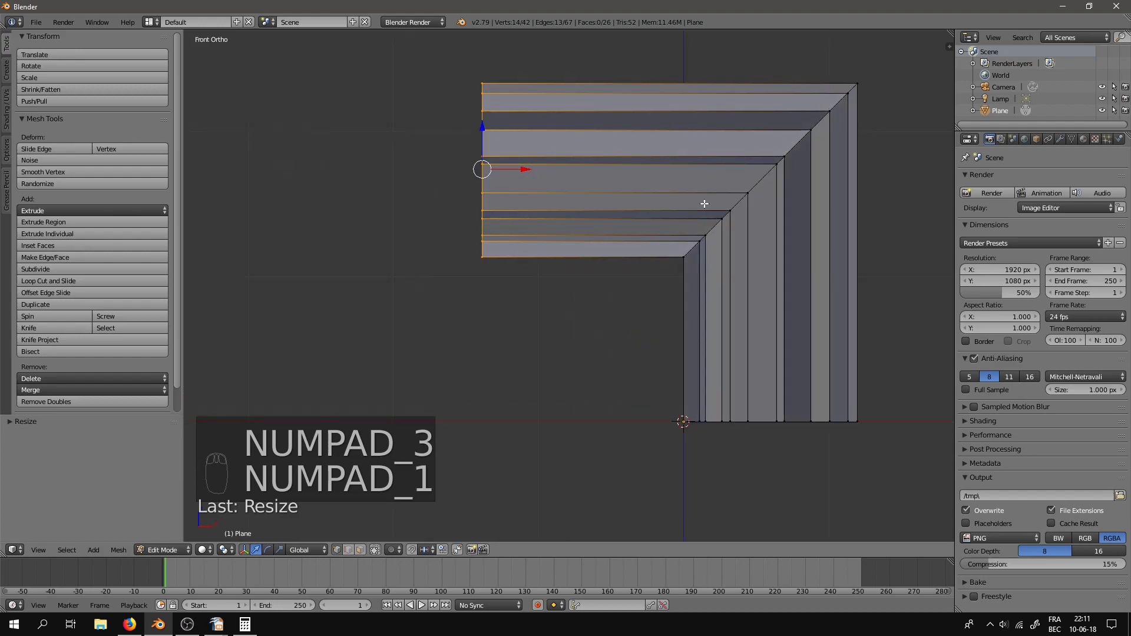
key(ctrl+alt+shift+s)
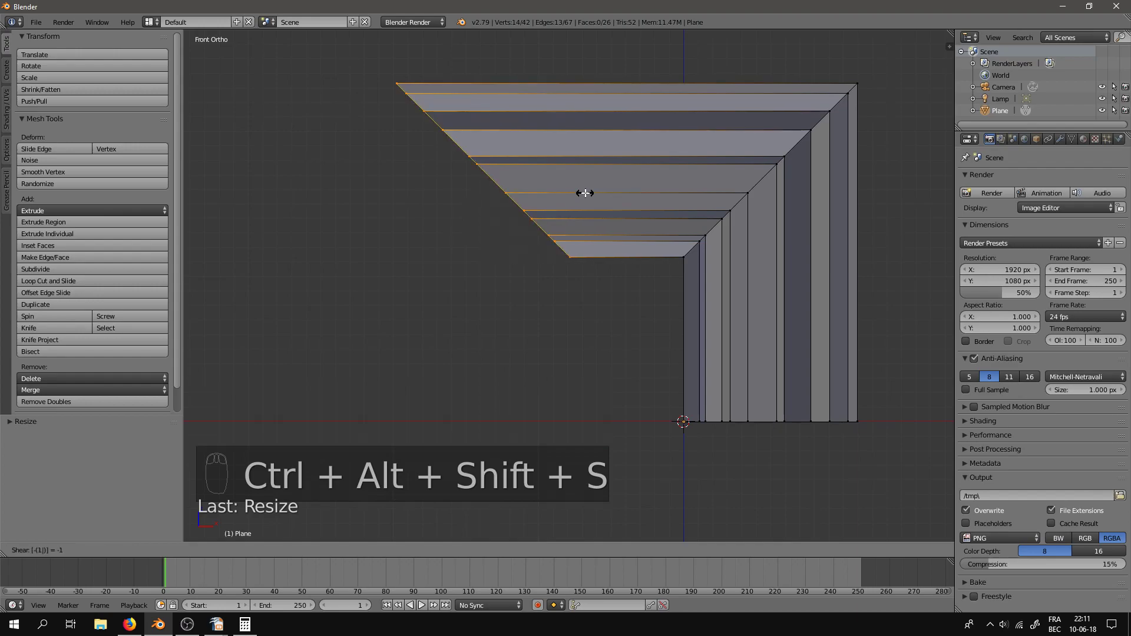
click(586, 193)
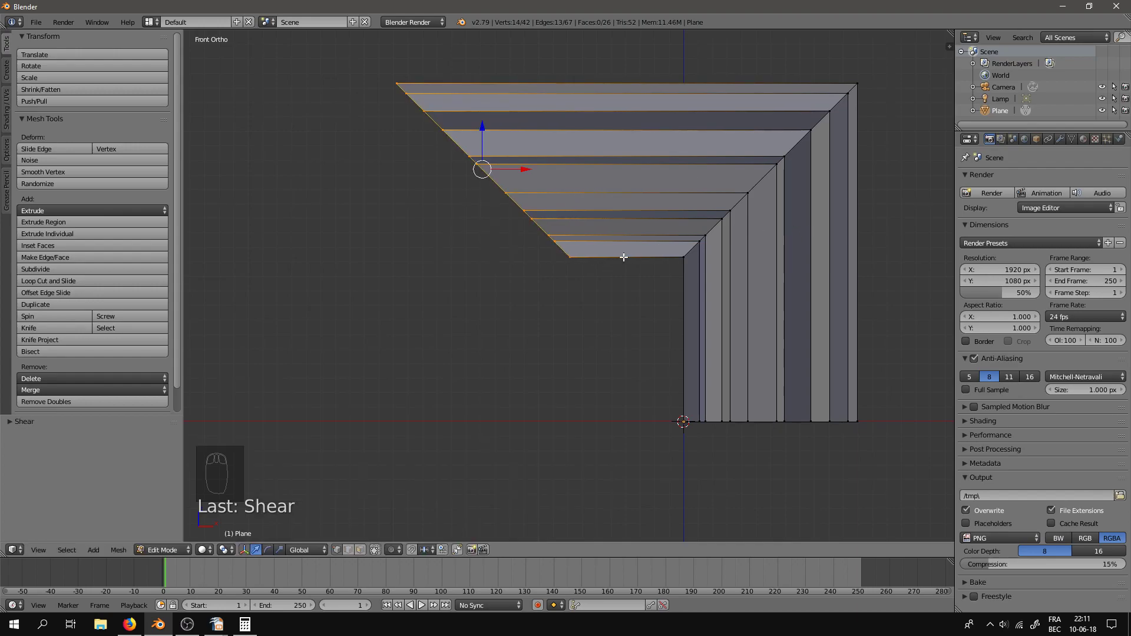
Step: Move the angled end further in the negative X direction and extrude it downward along Z by about 1 unit
middle_drag(624, 257, 640, 226)
key(KP_1)
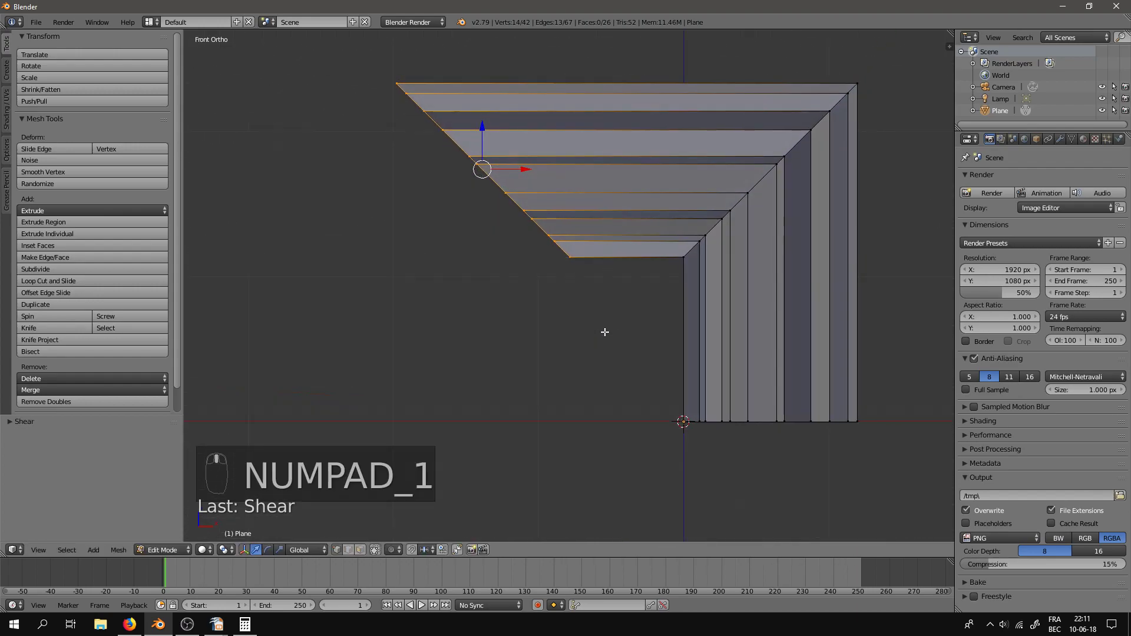
drag(525, 171, 371, 170)
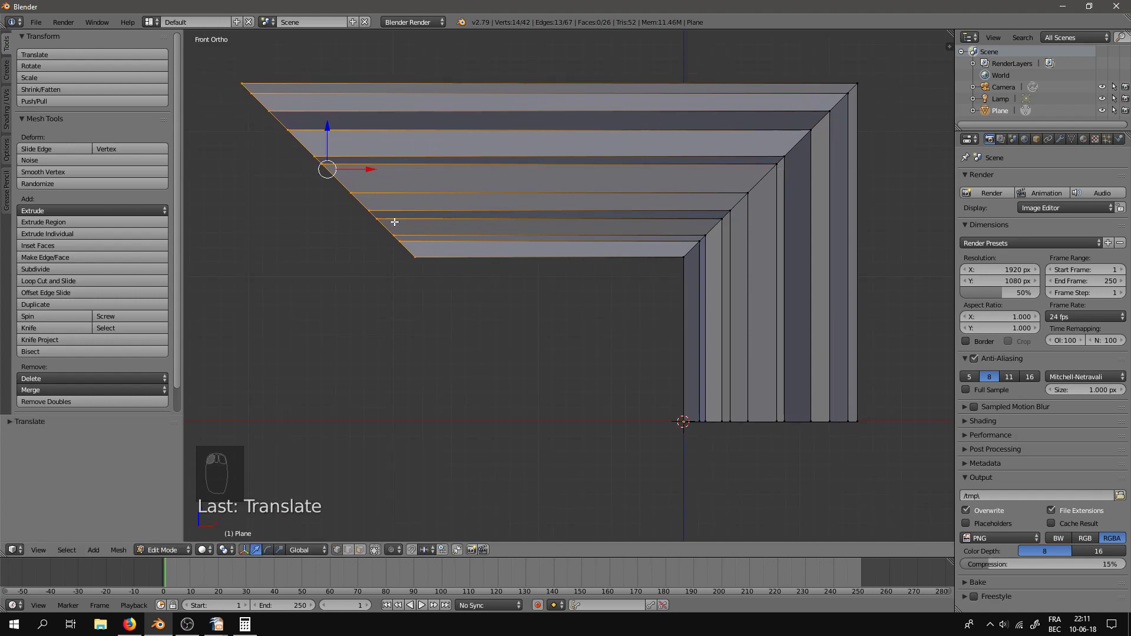
key(e)
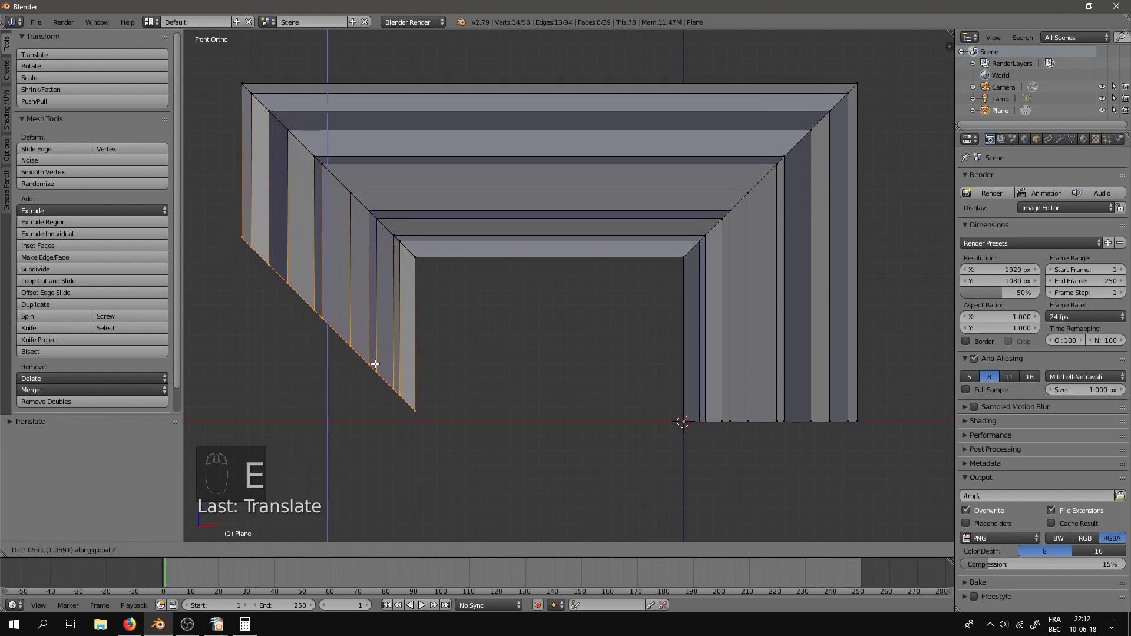
click(388, 347)
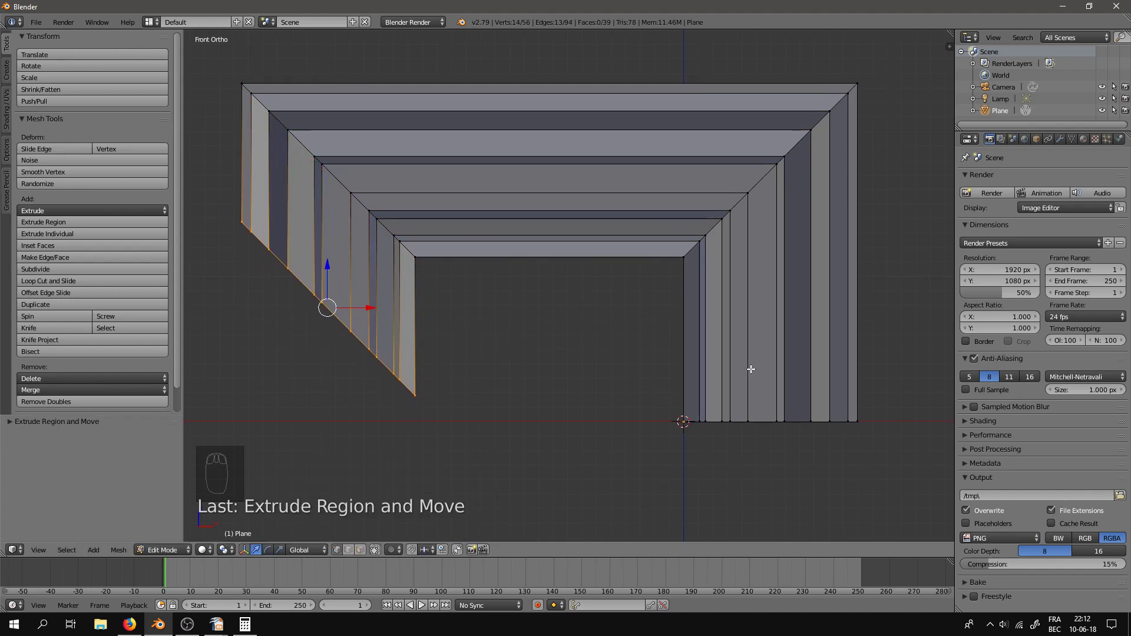
shift+middle_drag(596, 365, 607, 275)
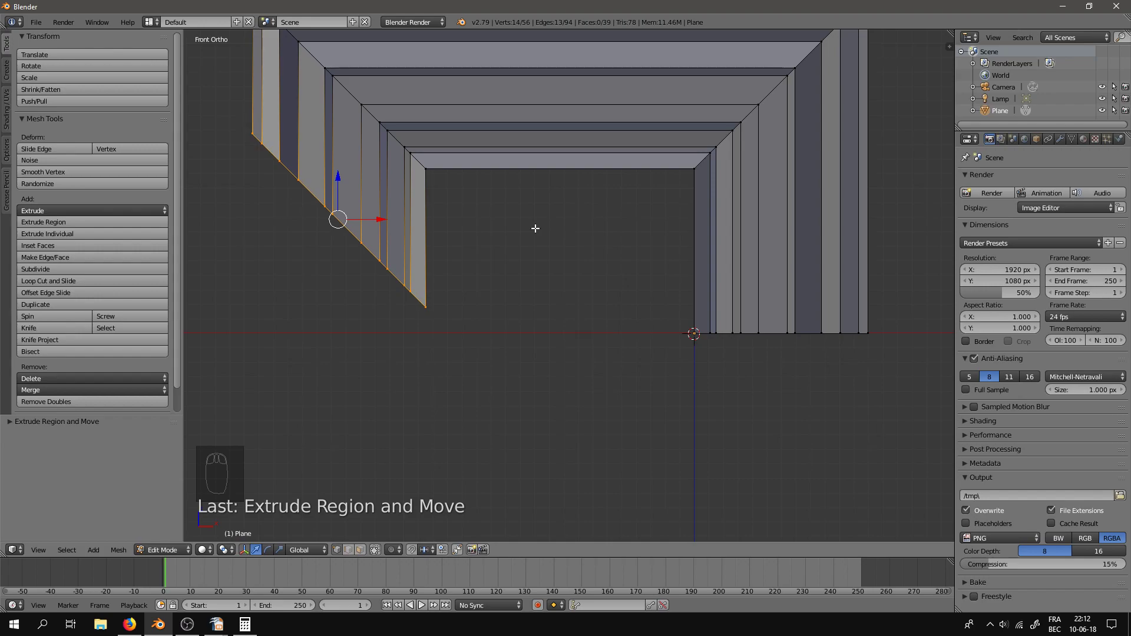
key(ctrl+alt+shift+s)
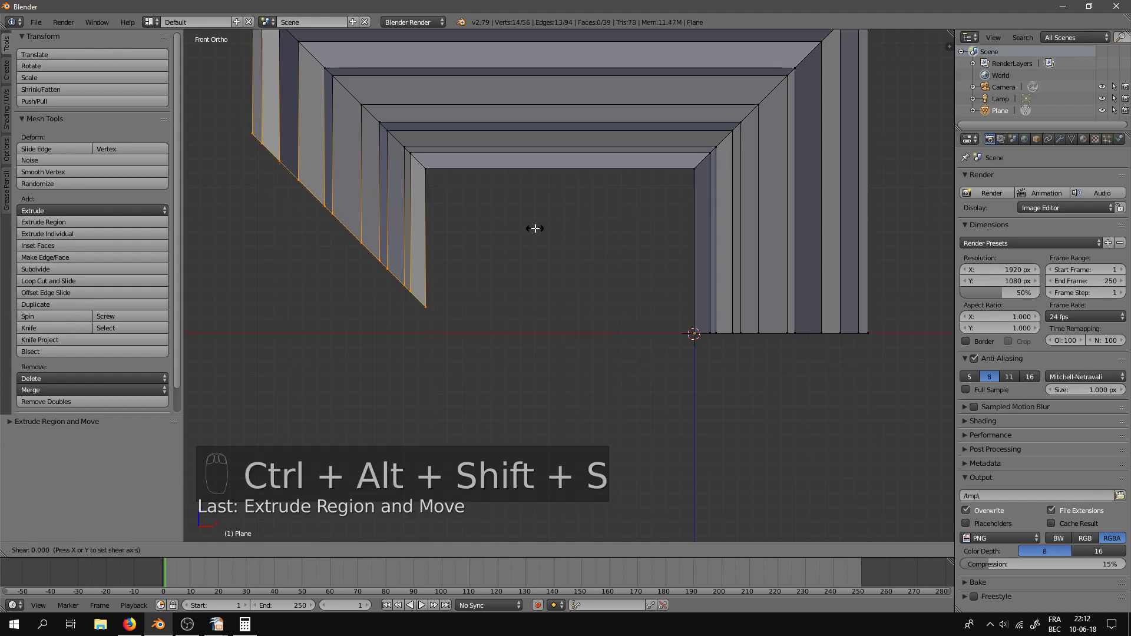
text(-1)
right_click(535, 229)
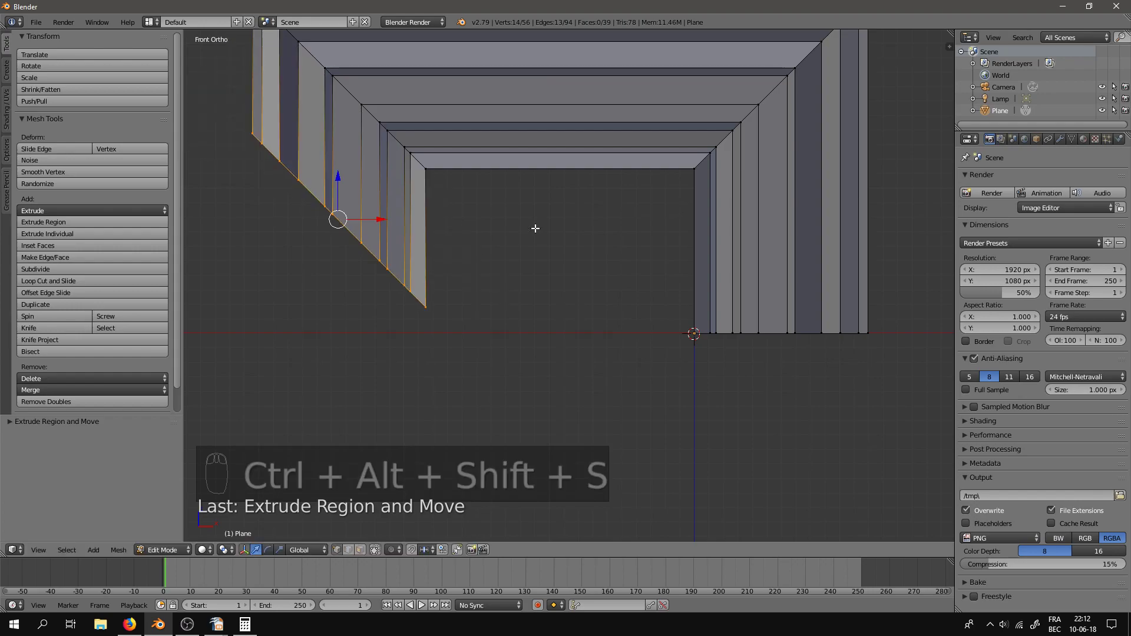
Step: Shear the slanted lower end of the downward extrusion by 1 along the Y shear axis to level it
key(ctrl+alt+shift+s)
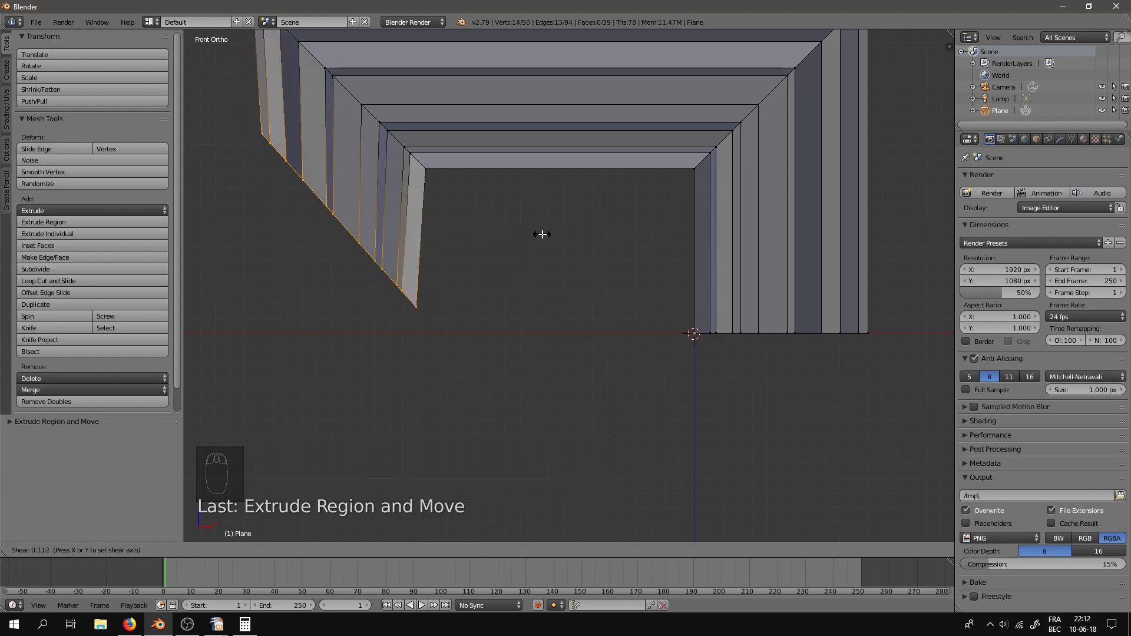
key(y)
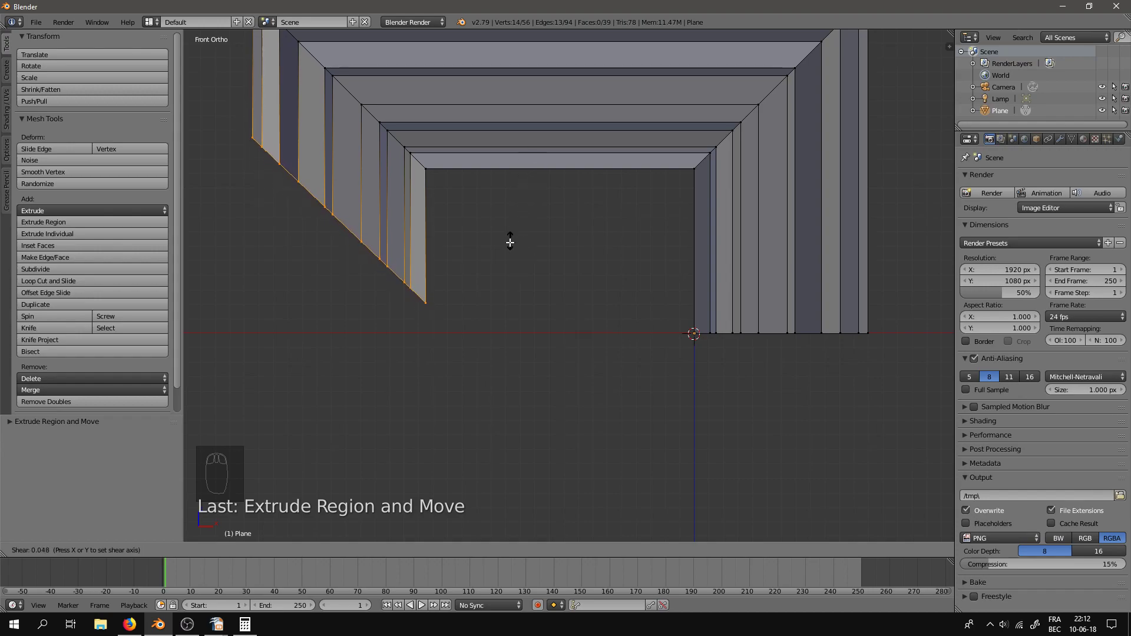
text(1)
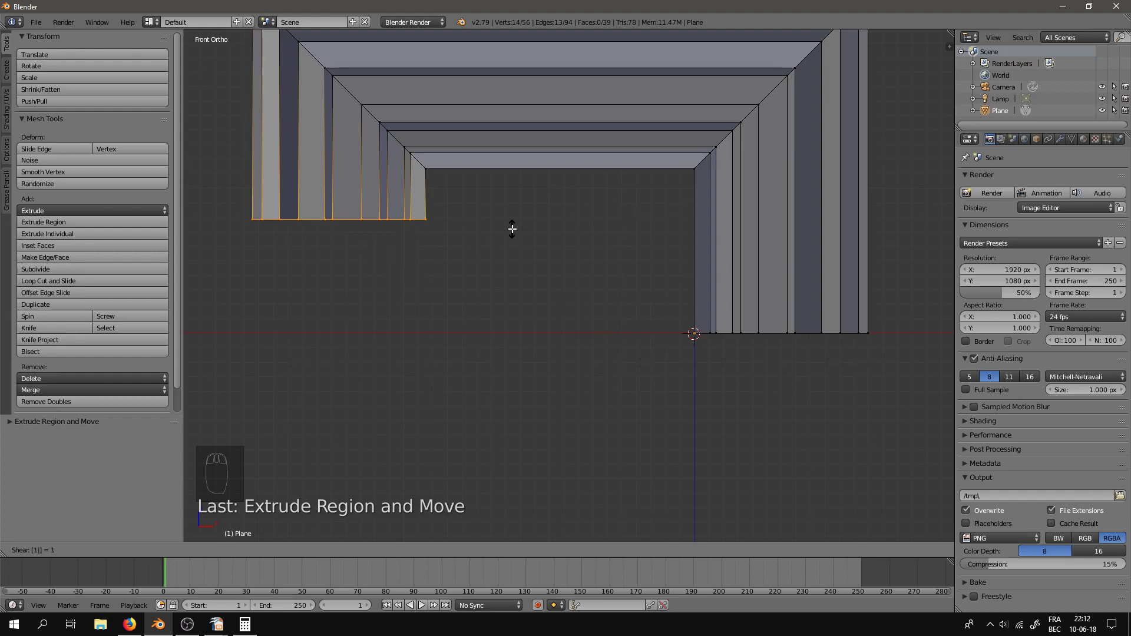
key(Return)
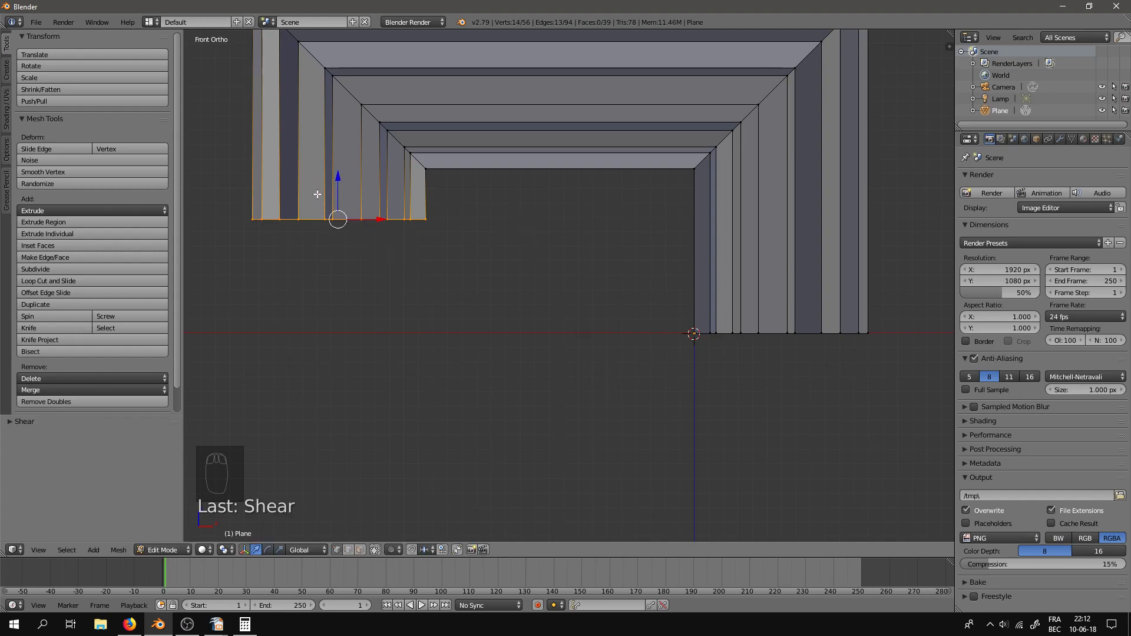
Step: Lower the second leg's end along Z and align it with the first leg's base using vertex snapping
drag(337, 176, 337, 217)
shift+middle_drag(593, 260, 580, 320)
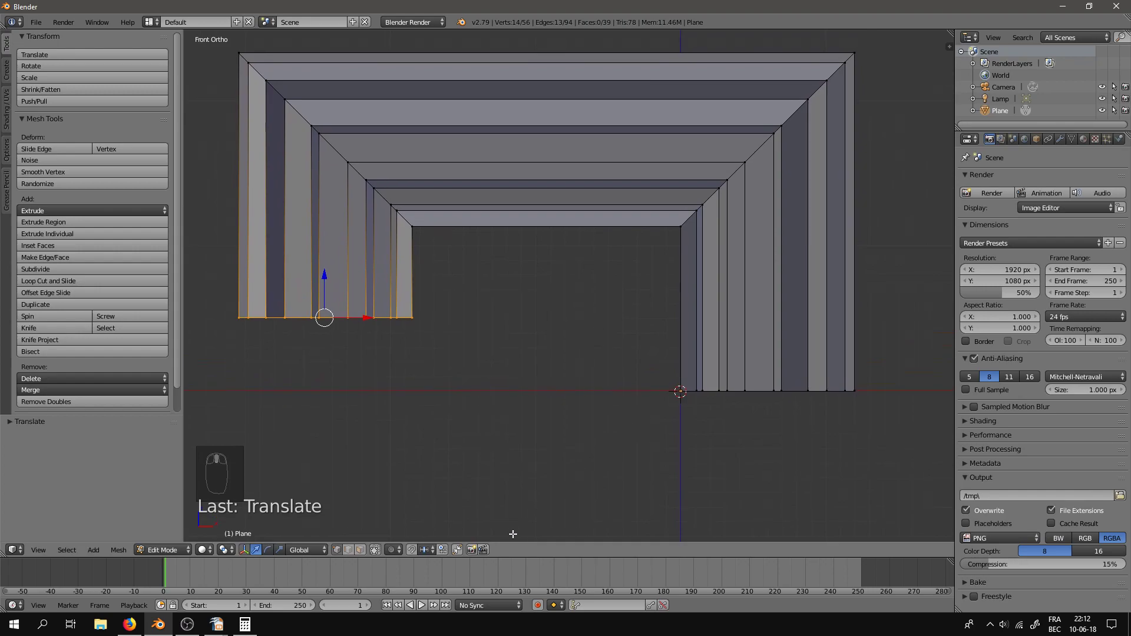
click(426, 550)
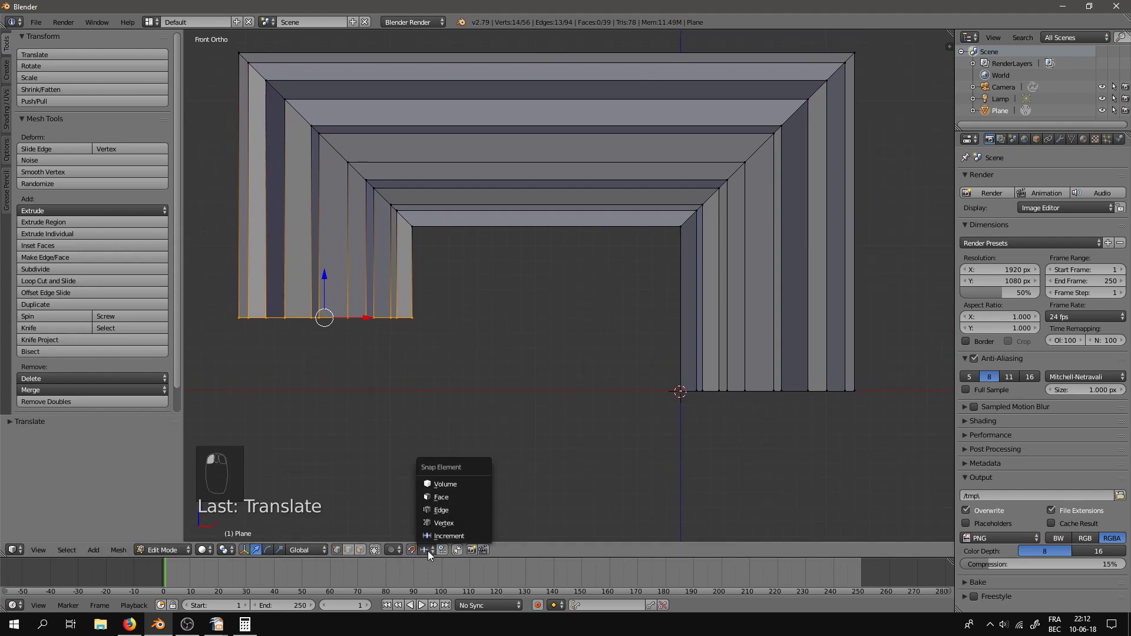
click(441, 523)
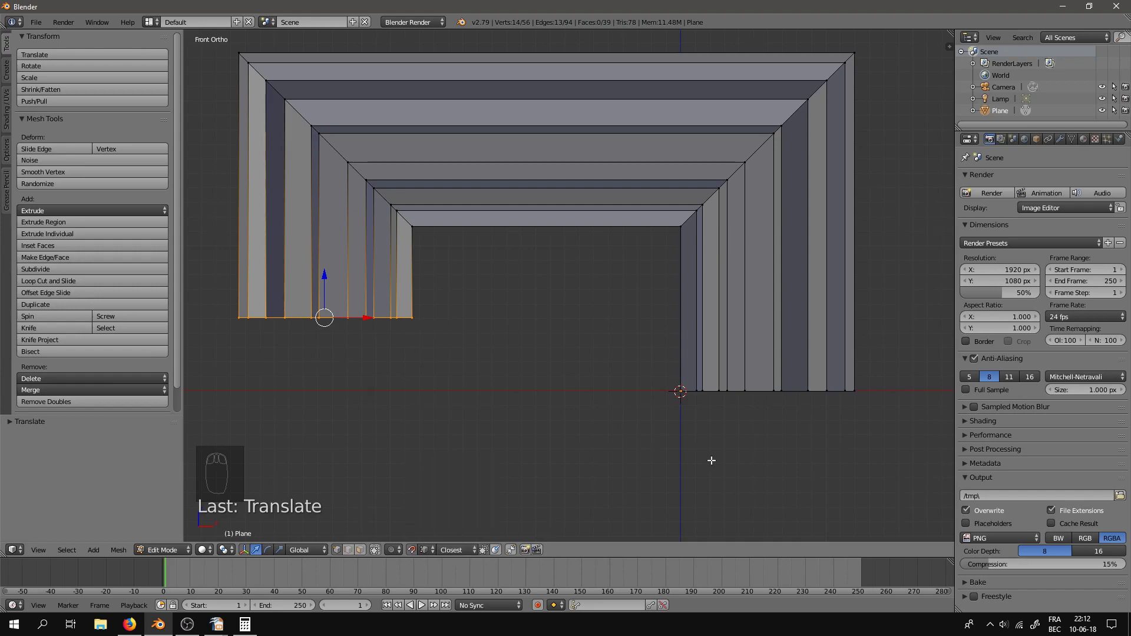
mouse_move(325, 277)
mouse_down()
mouse_move(361, 306)
mouse_move(600, 331)
mouse_move(718, 380)
mouse_move(686, 388)
mouse_up()
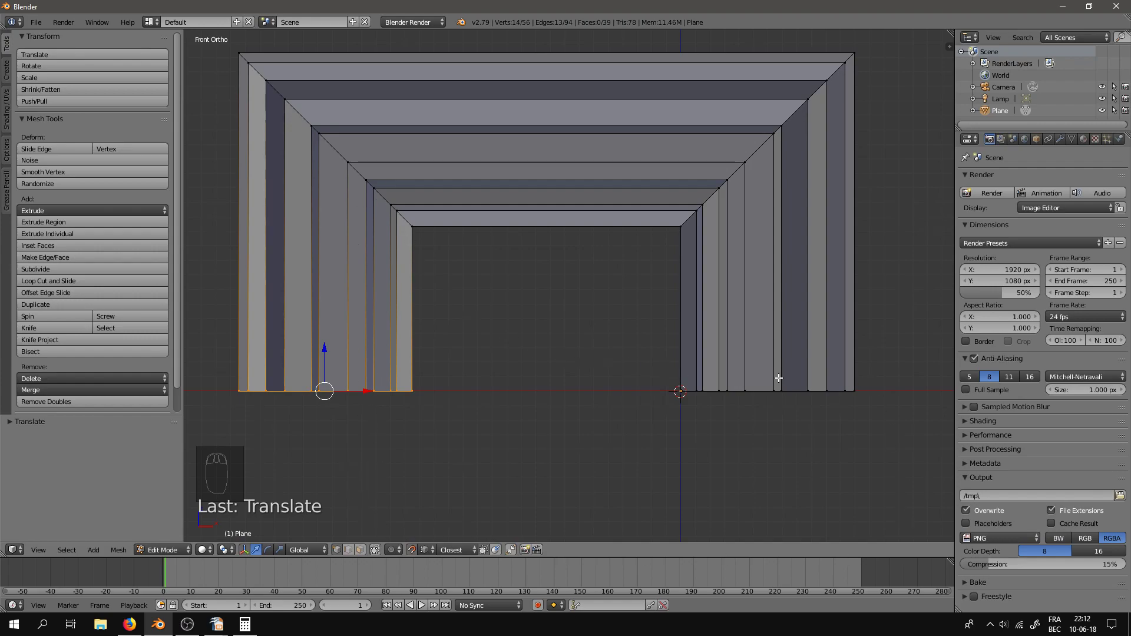
Step: Leave Edit Mode and examine the frame's mitred corners from several angles in perspective view
key(Tab)
middle_drag(606, 366, 492, 365)
scroll(578, 300, down, 3)
key(KP_5)
scroll(670, 345, up, 3)
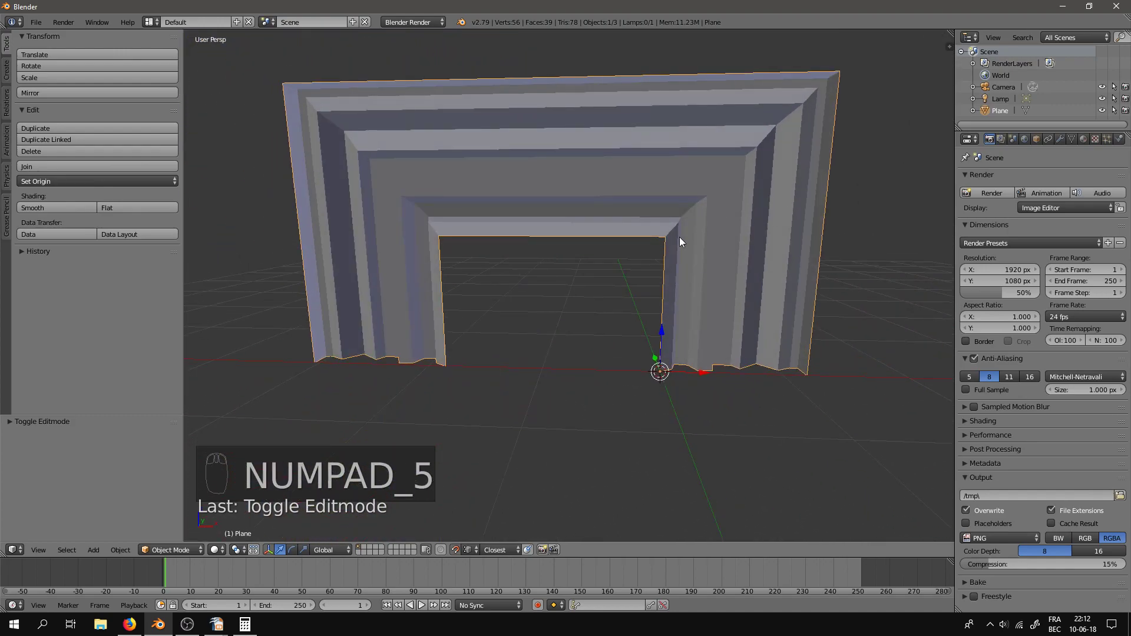
middle_drag(705, 213, 737, 219)
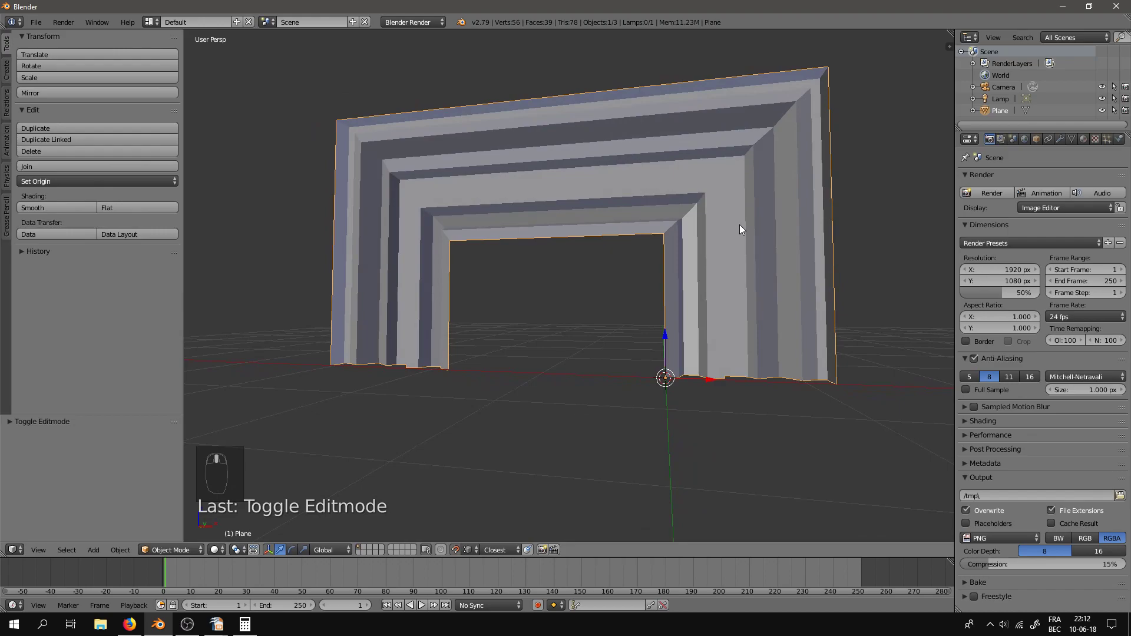
middle_drag(681, 194, 666, 231)
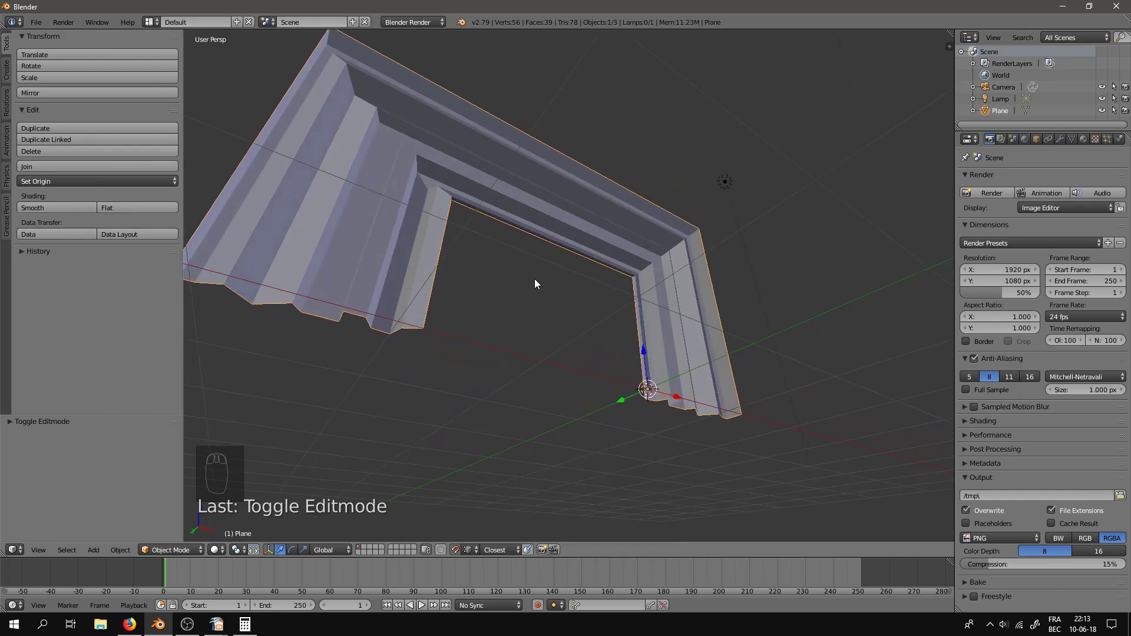
middle_drag(602, 275, 624, 212)
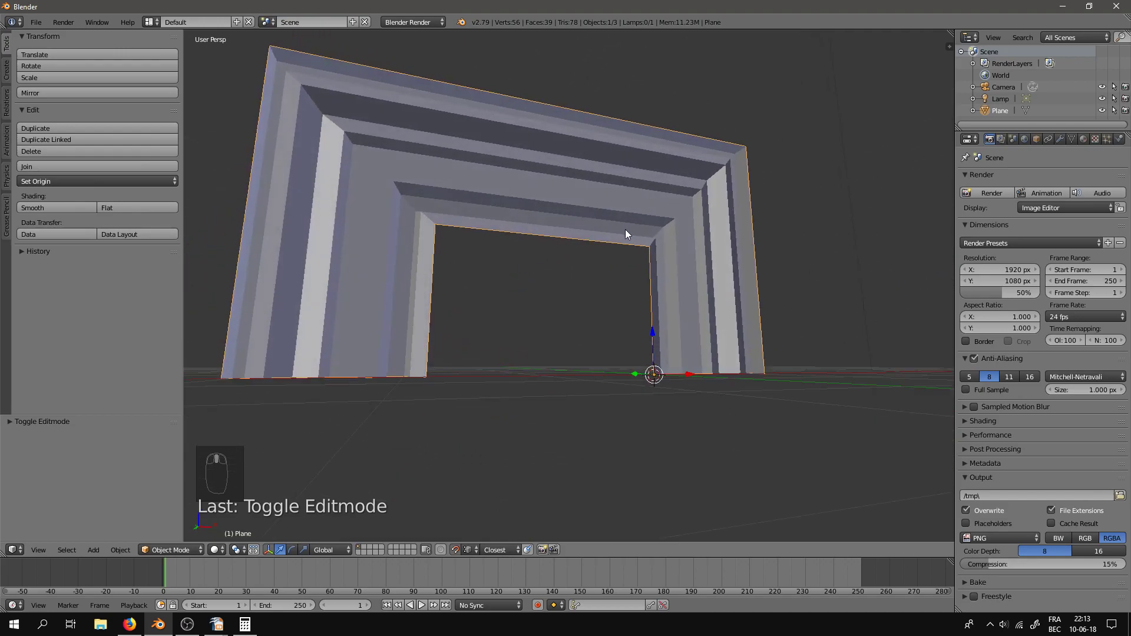
scroll(679, 245, down, 2)
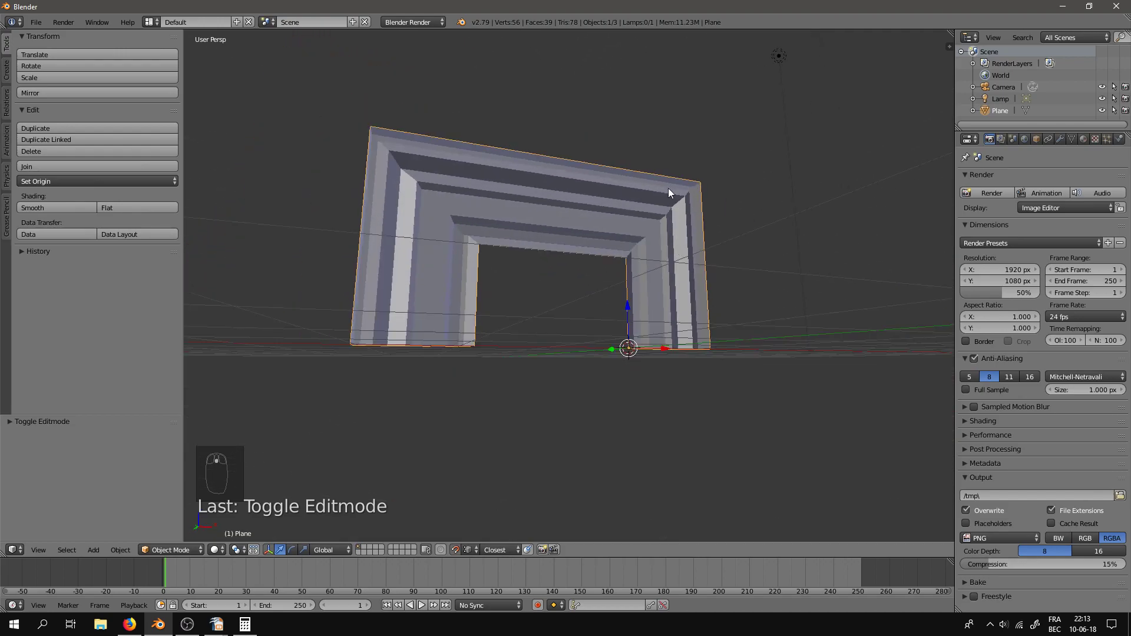
Step: Delete the frame object and add a mesh cylinder at the 3D cursor
key(x)
click(652, 199)
middle_drag(656, 208, 666, 328)
key(shift+a)
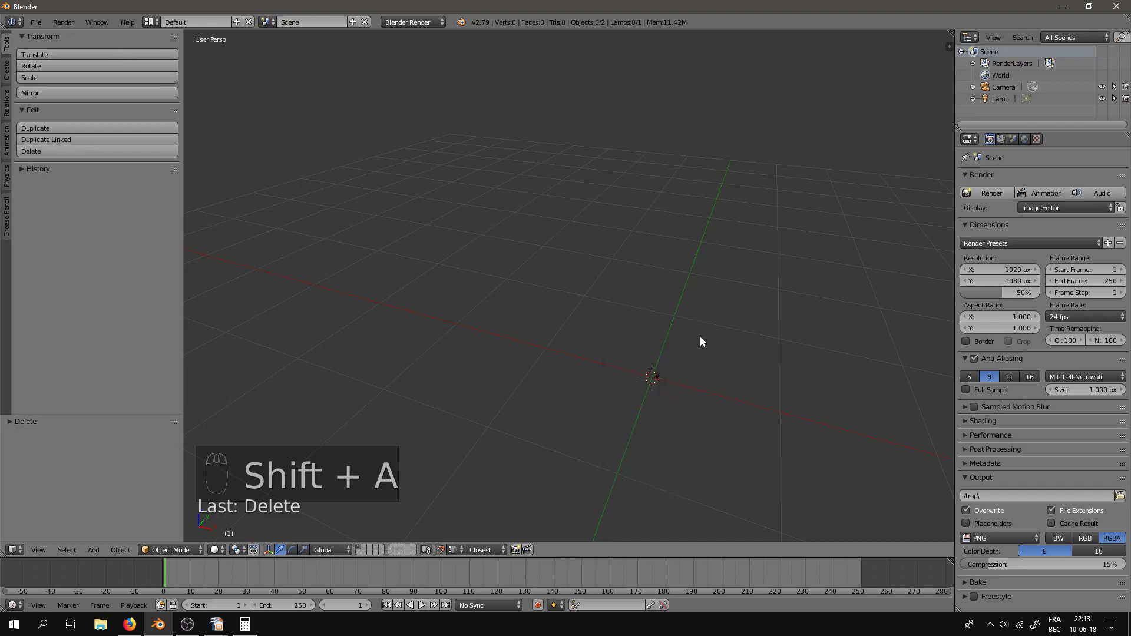
key(shift+a)
mouse_move(673, 328)
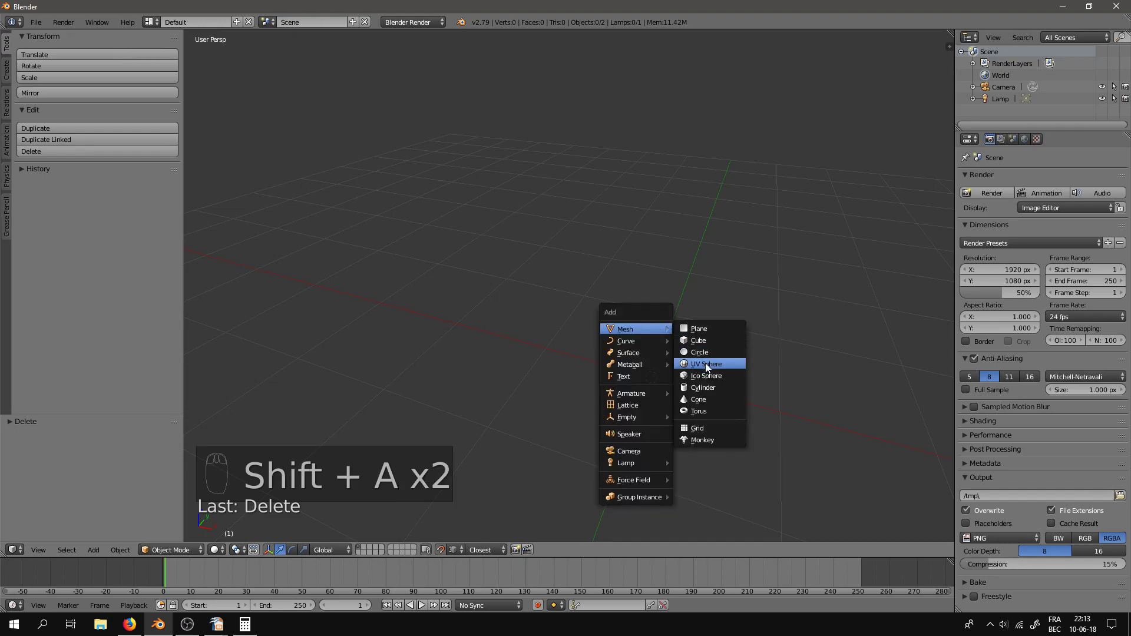
click(701, 385)
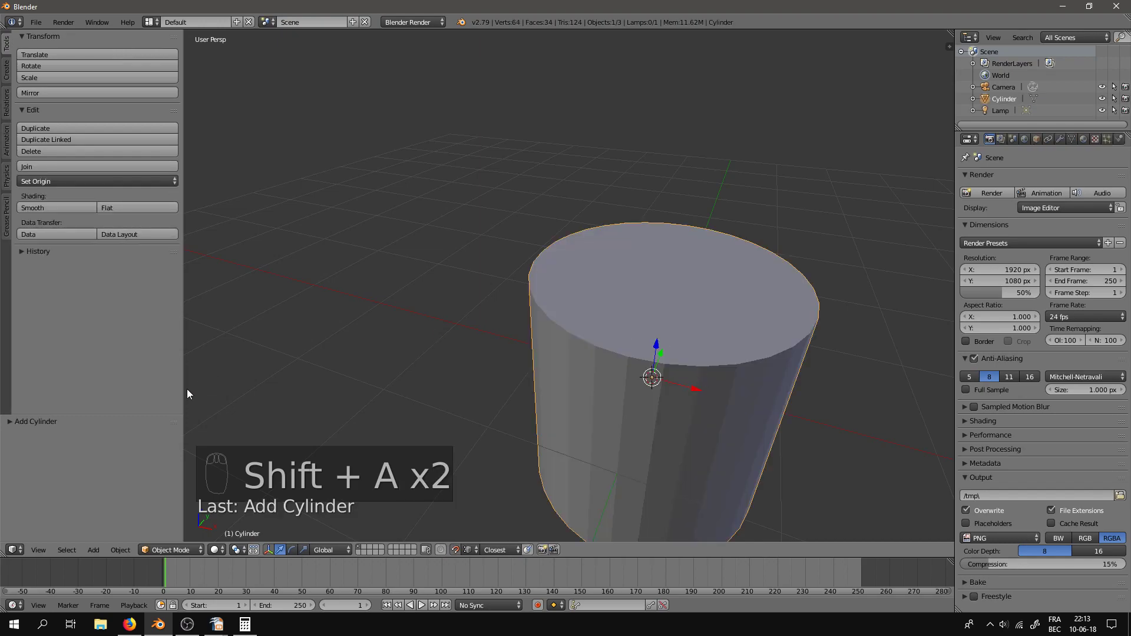
Step: Set the new cylinder's cap fill type to Nothing and its vertex count to 8
click(11, 422)
scroll(72, 451, down, 3)
click(76, 435)
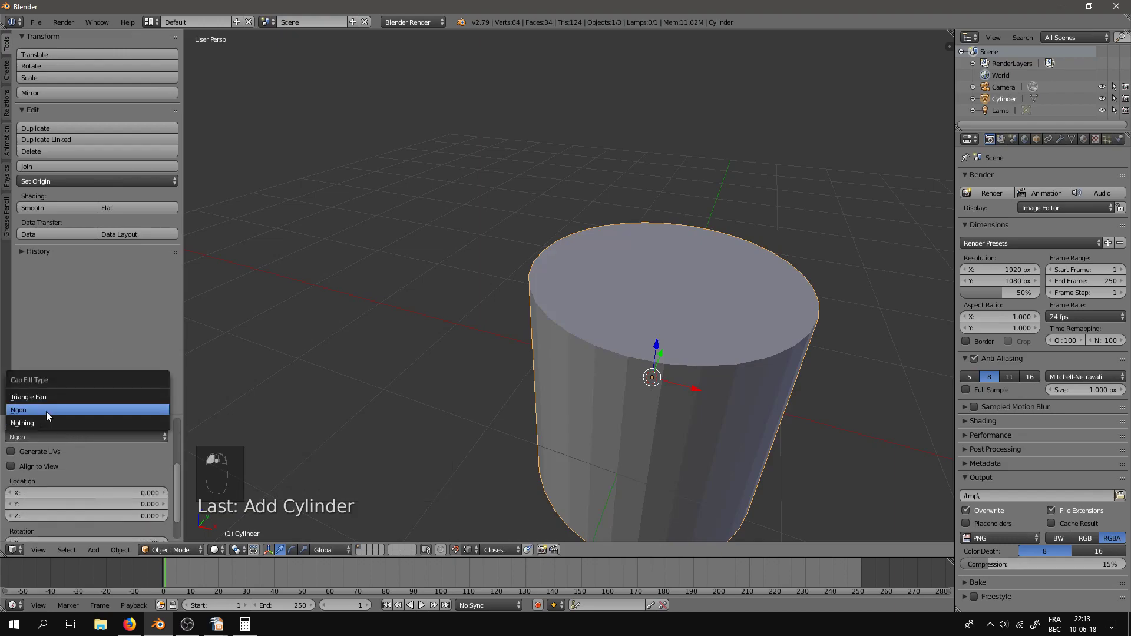
click(42, 423)
scroll(135, 462, up, 3)
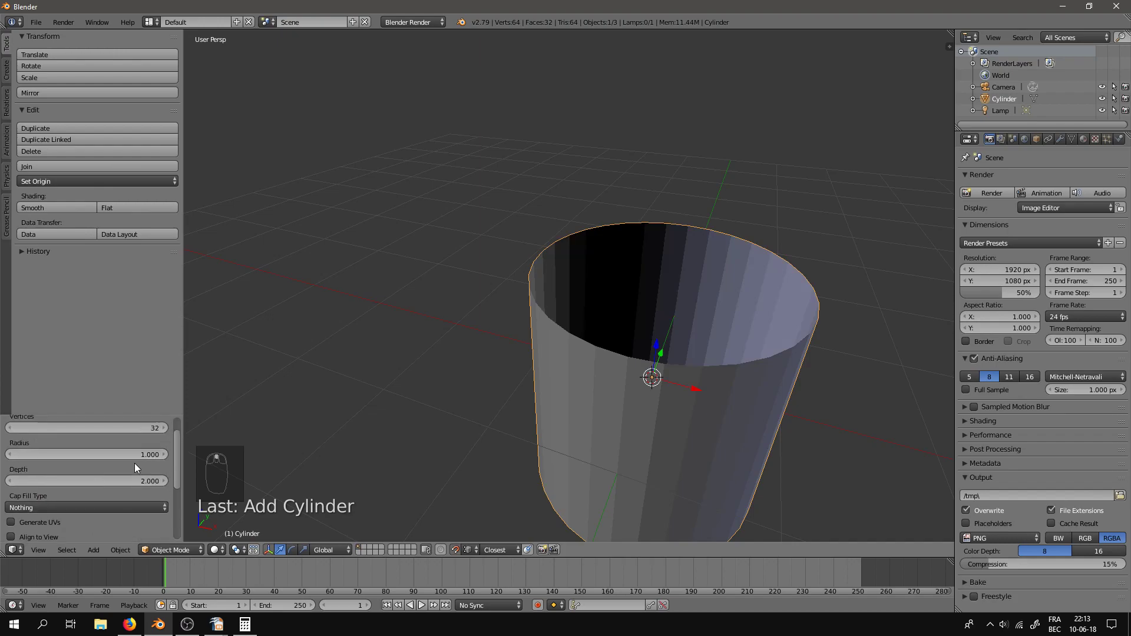
scroll(135, 467, up, 1)
click(163, 451)
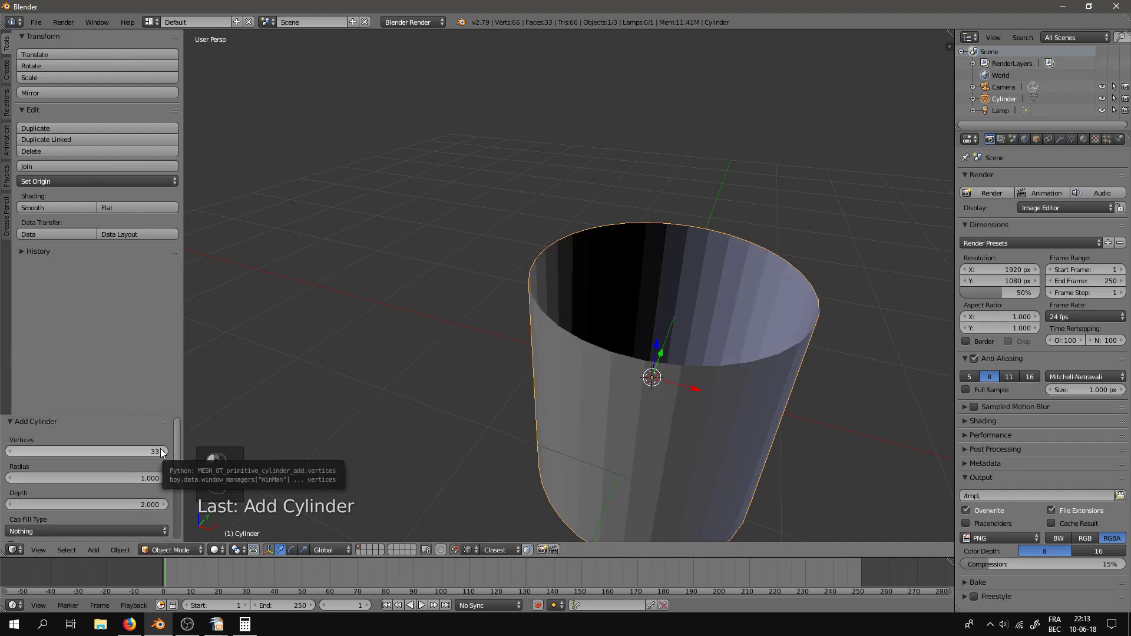
click(153, 450)
text(8)
key(Return)
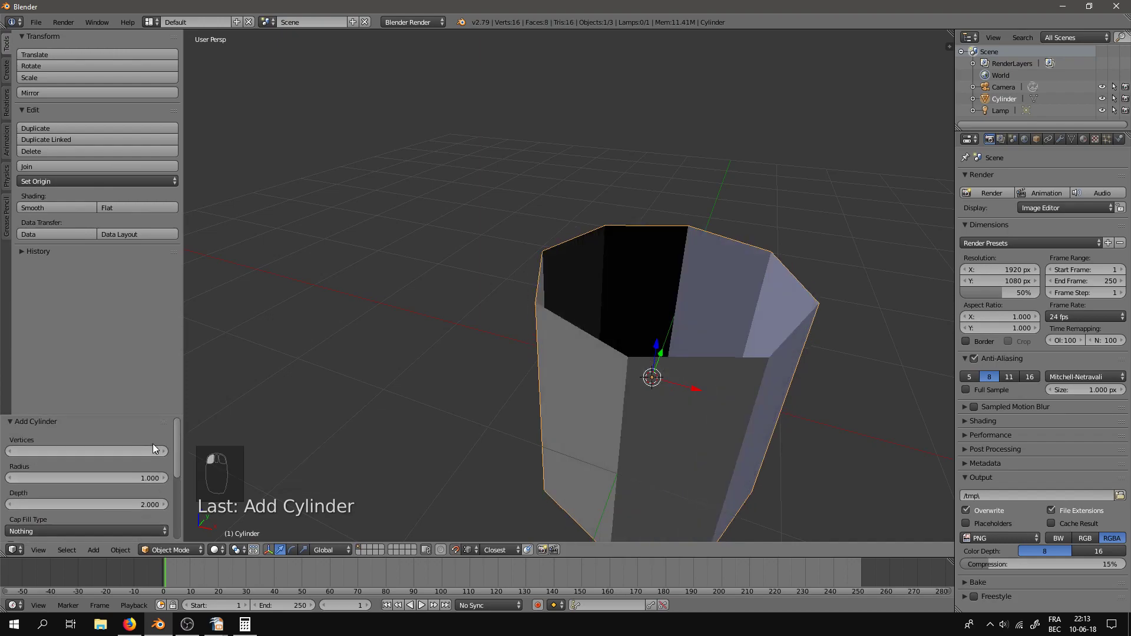
Step: Set the cylinder's radius to 0.5 and its depth to 4
click(146, 481)
text(0.5)
key(Return)
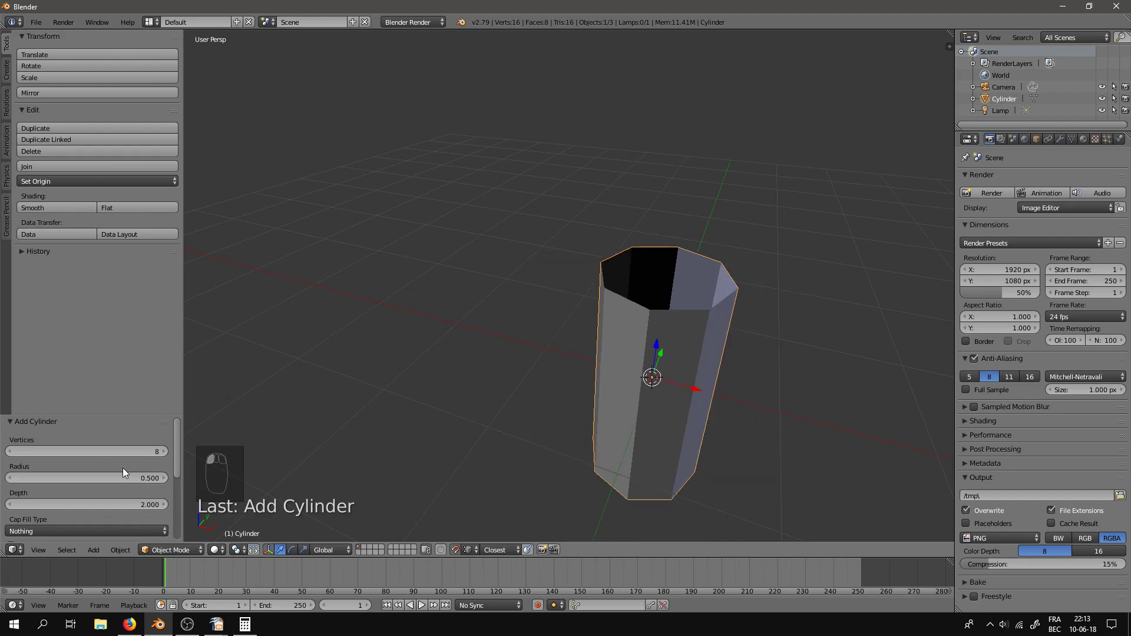
click(150, 506)
text(4)
key(Return)
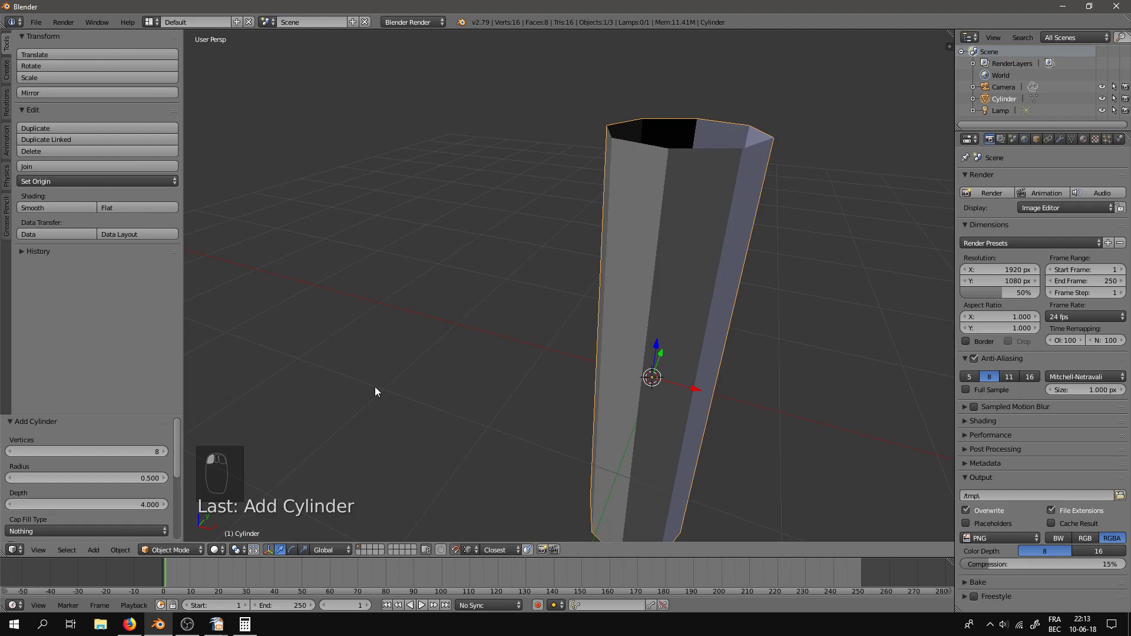
Step: Select only the cylinder's top ring of vertices in Edit Mode, using the front orthographic view
scroll(401, 374, down, 2)
key(Tab)
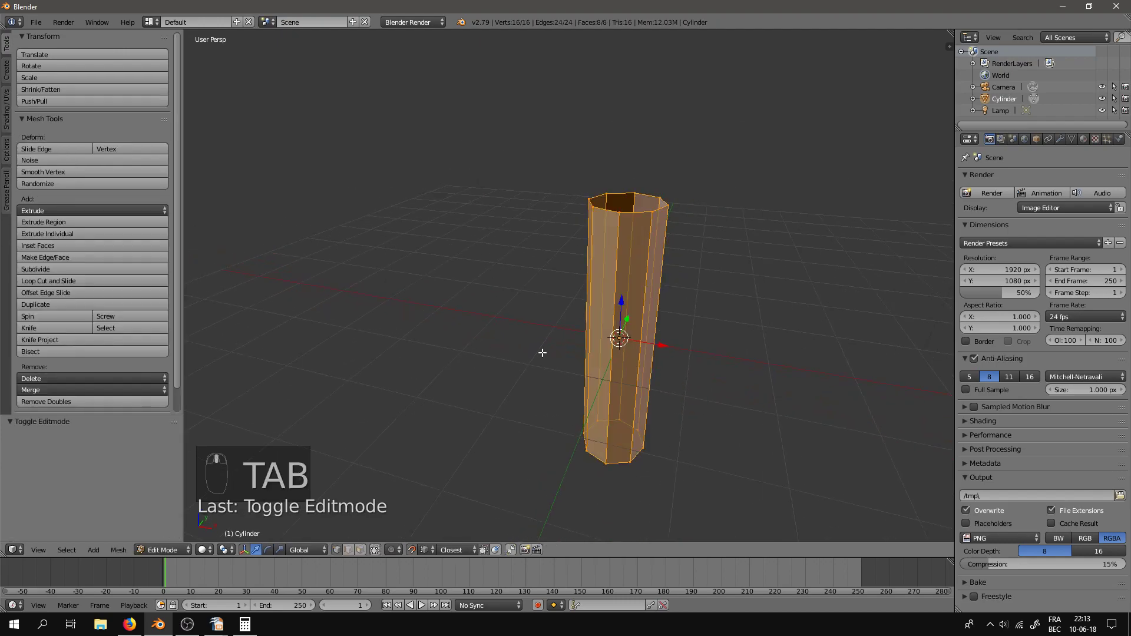
key(KP_1)
key(KP_5)
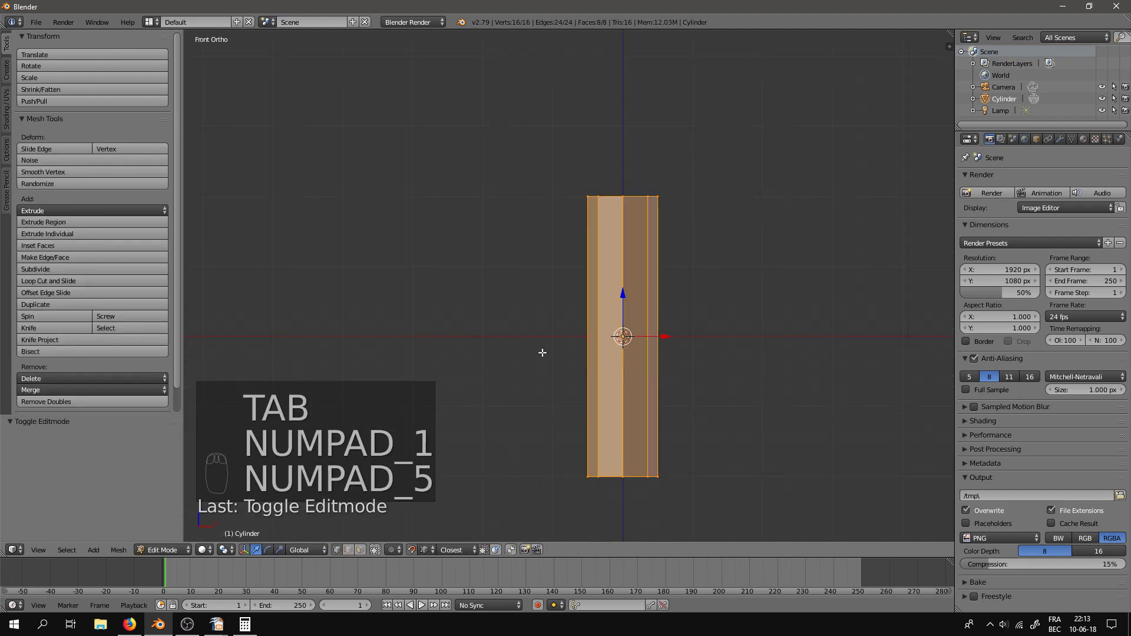
key(a)
key(a)
middle_drag(713, 307, 715, 330)
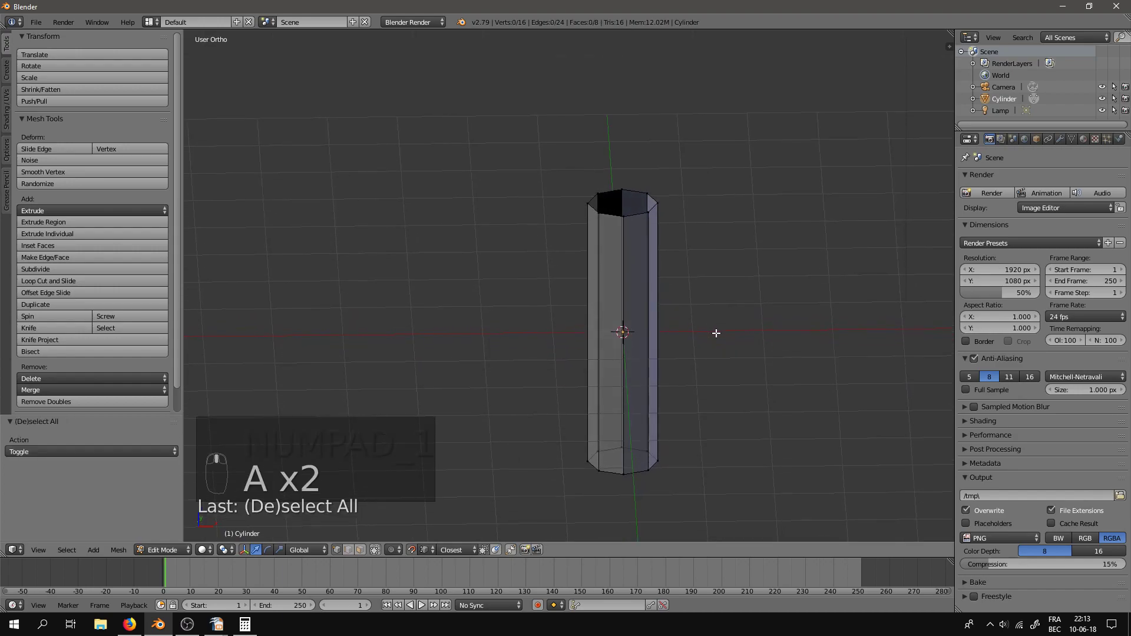
key(KP_1)
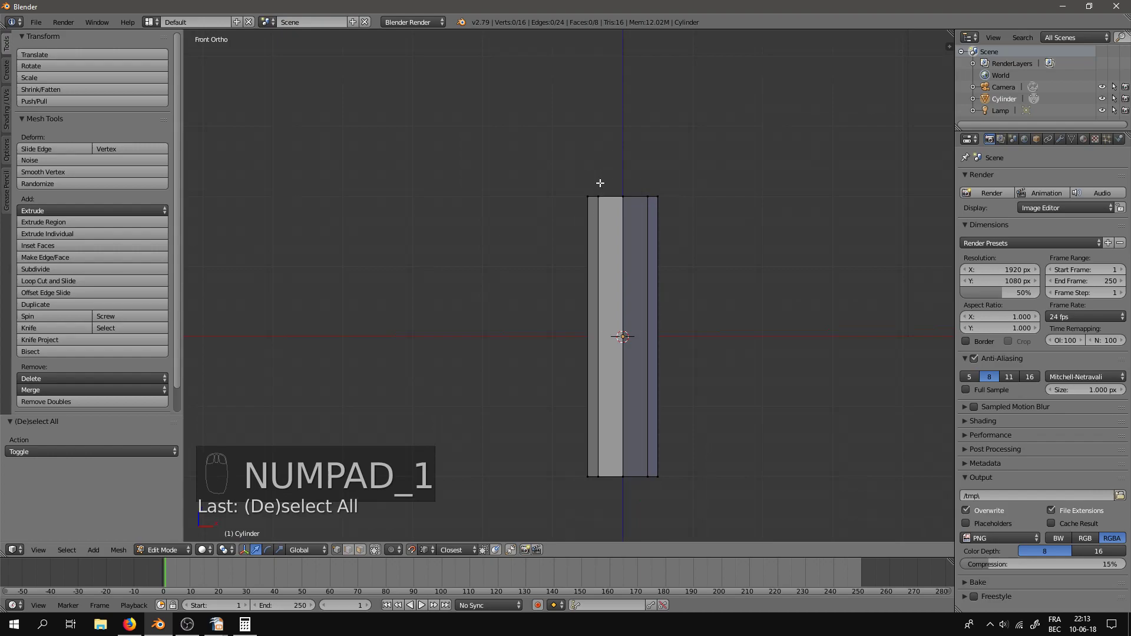
key(b)
drag(565, 144, 689, 214)
middle_drag(689, 213, 714, 262)
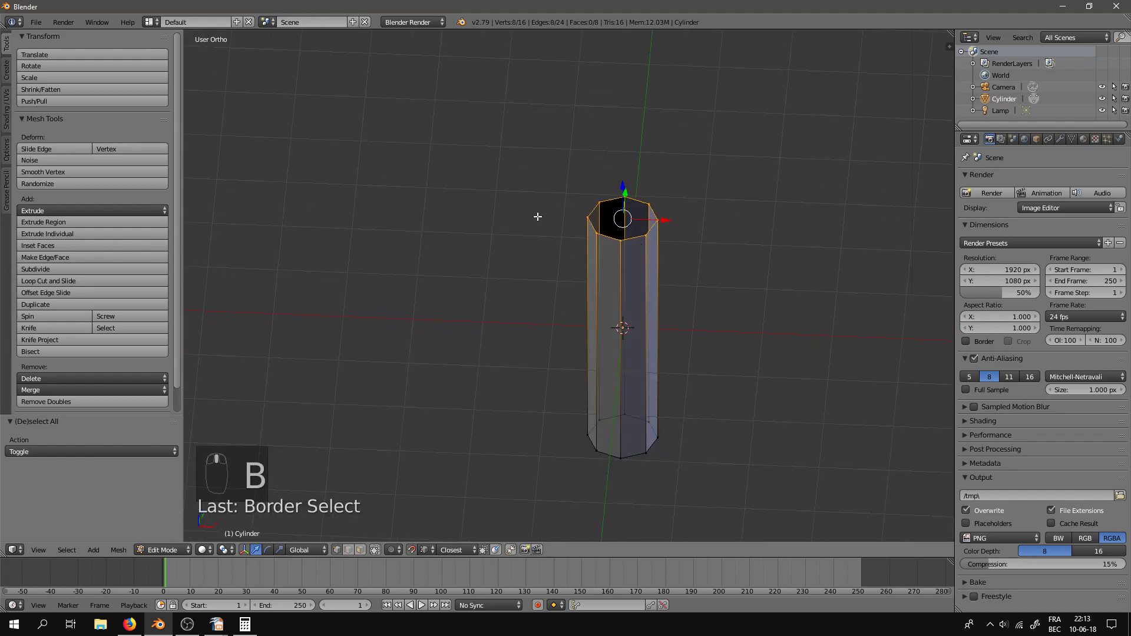
key(KP_1)
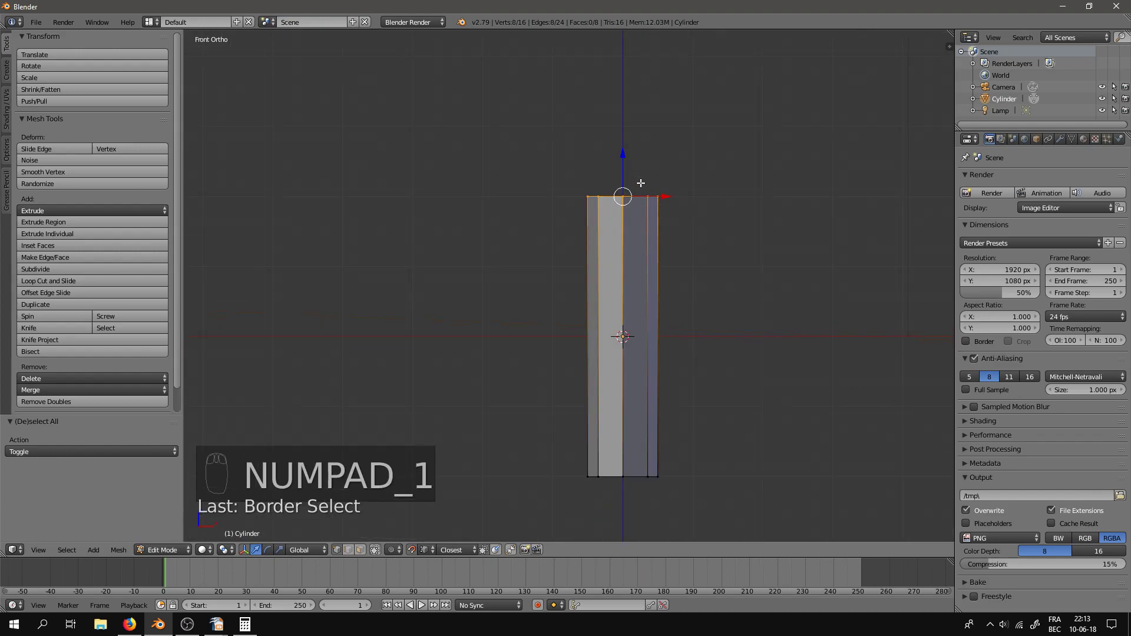
Step: Shear the selected top ring by 1 along the Y shear axis to slant it at 45 degrees
key(ctrl+alt+shift+s)
key(1)
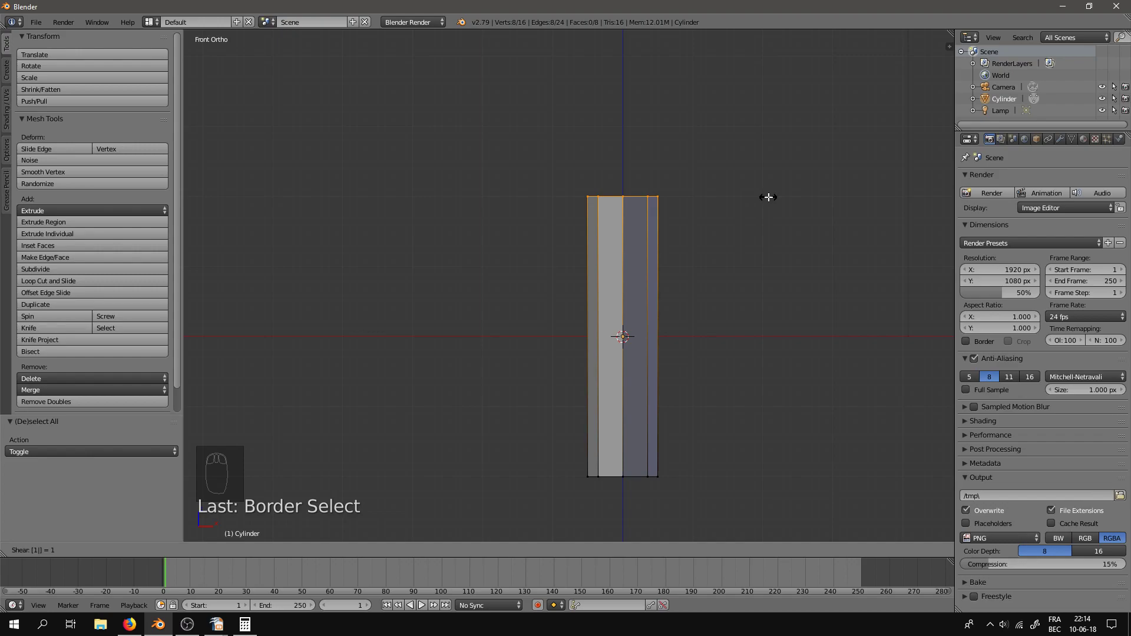
key(y)
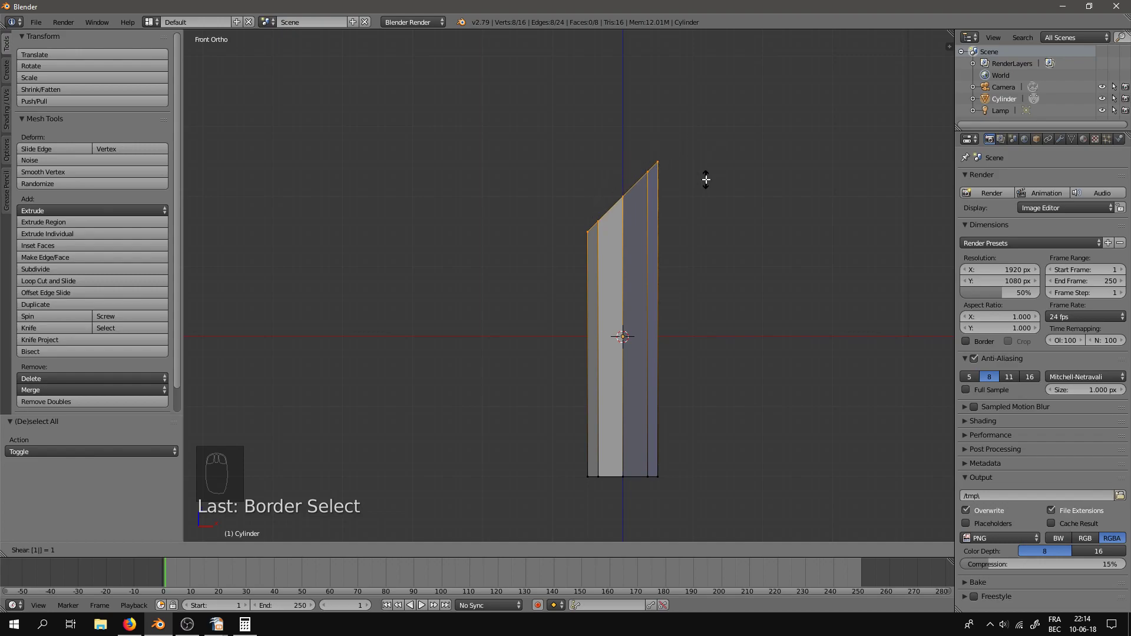
key(Return)
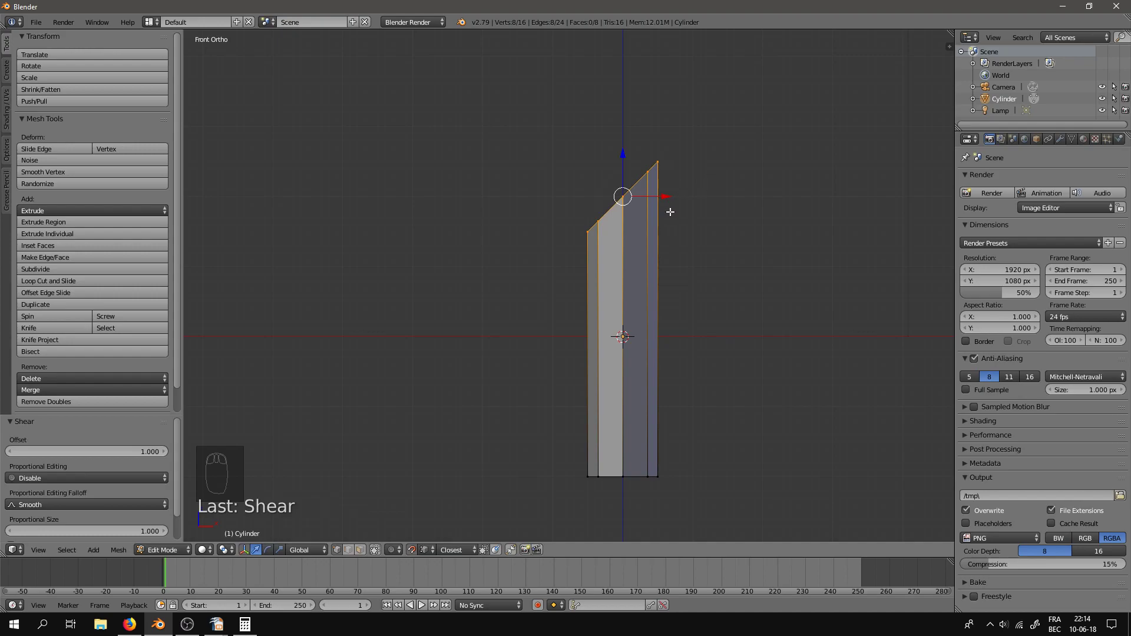
Step: Extrude the slanted ring about 1.9 units in negative X, then move it about 1.4 units further along X with snapping off
key(e)
key(x)
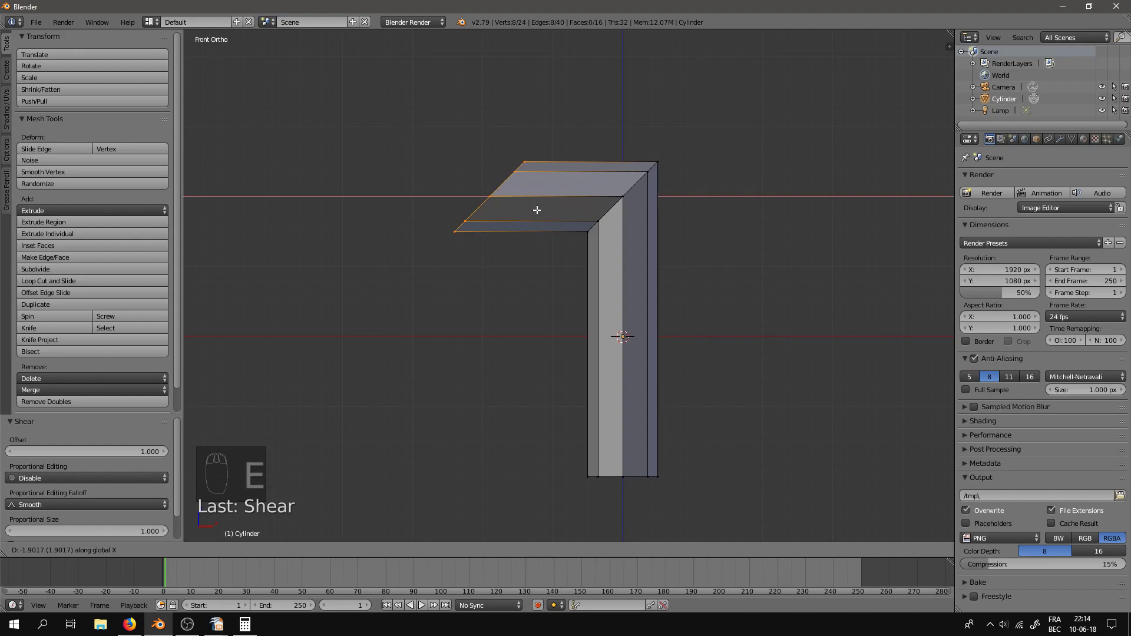
click(537, 209)
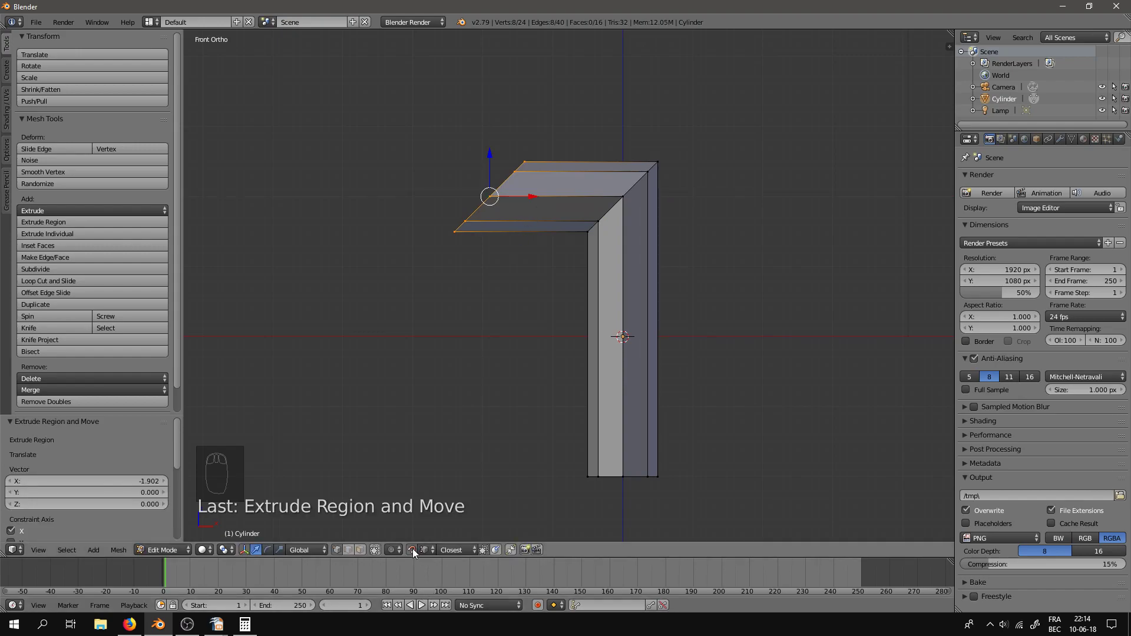
key(g)
key(x)
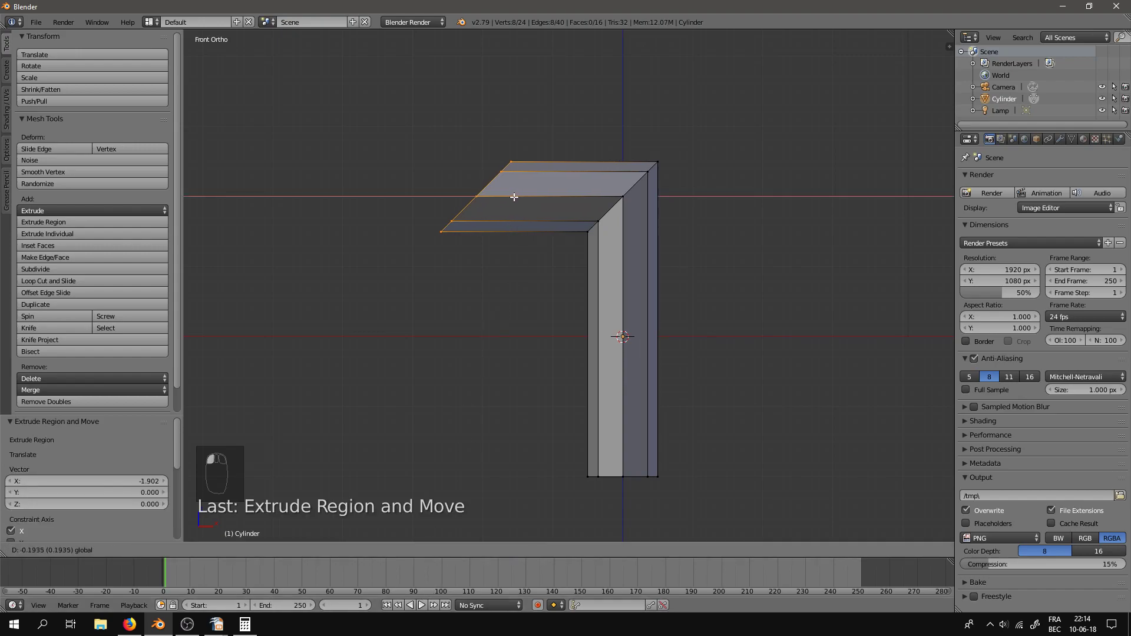
click(429, 191)
middle_drag(474, 339, 534, 318)
key(KP_1)
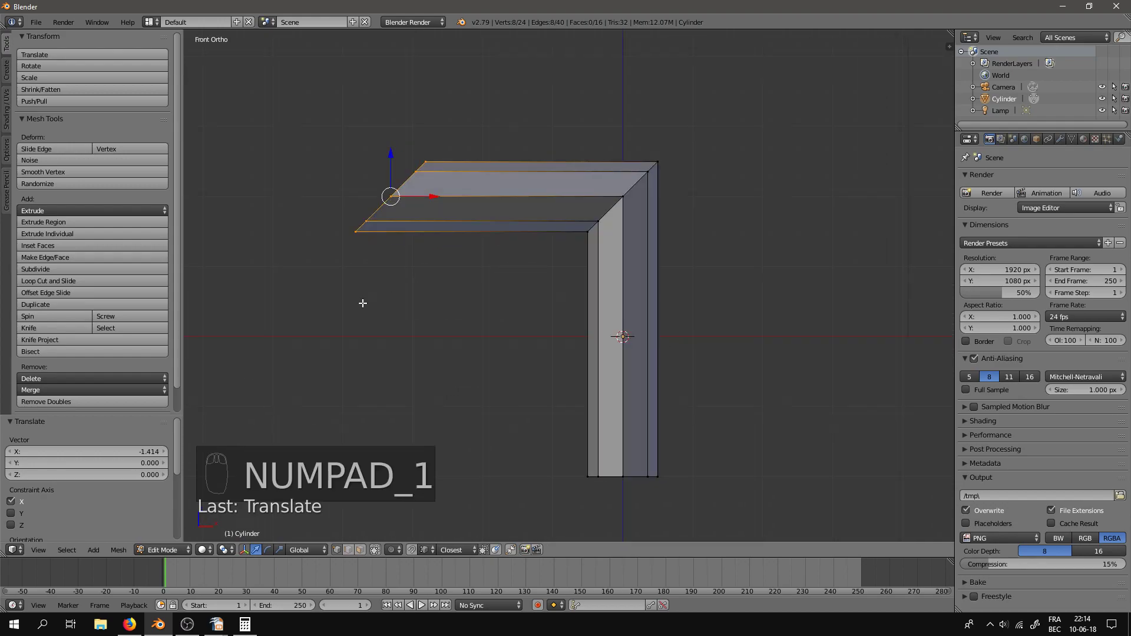
key(ctrl+alt+shift+s)
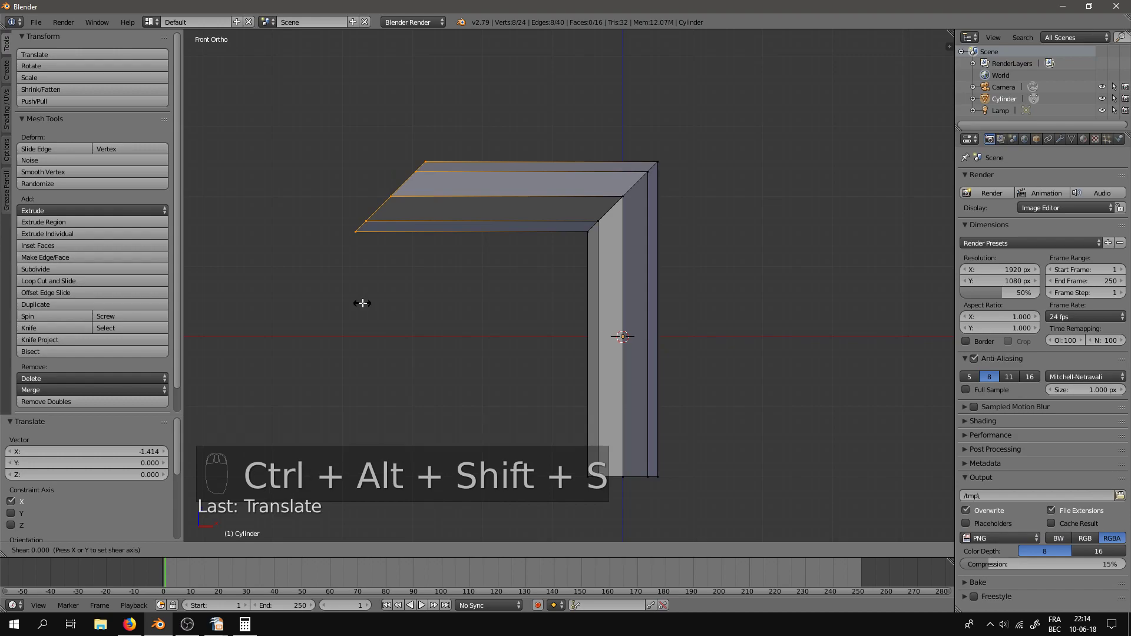
key(1)
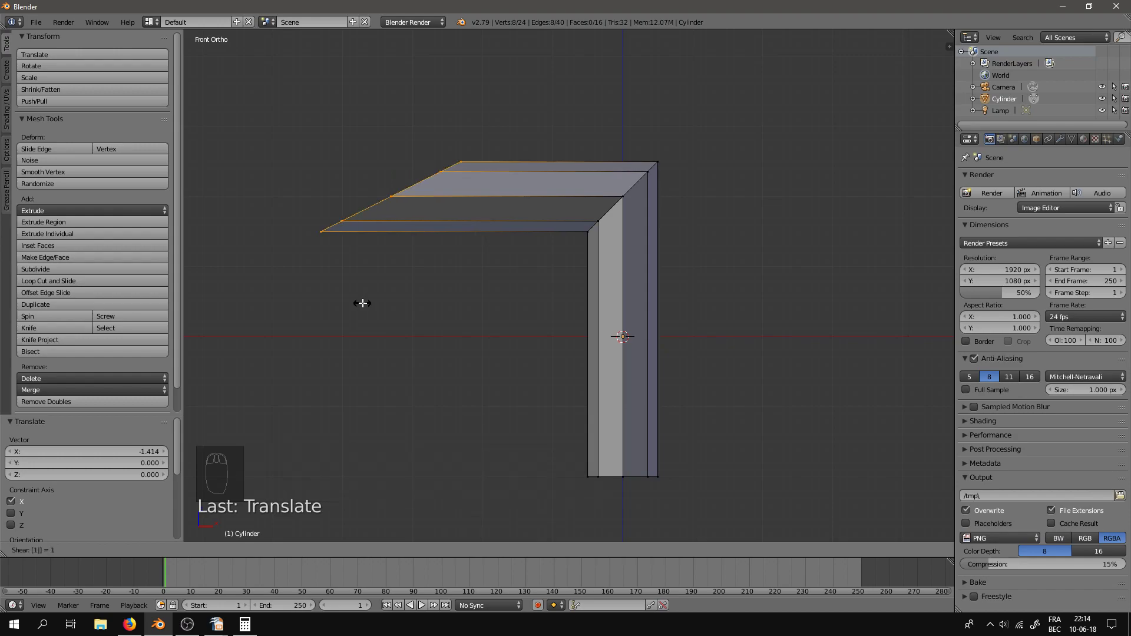
key(Escape)
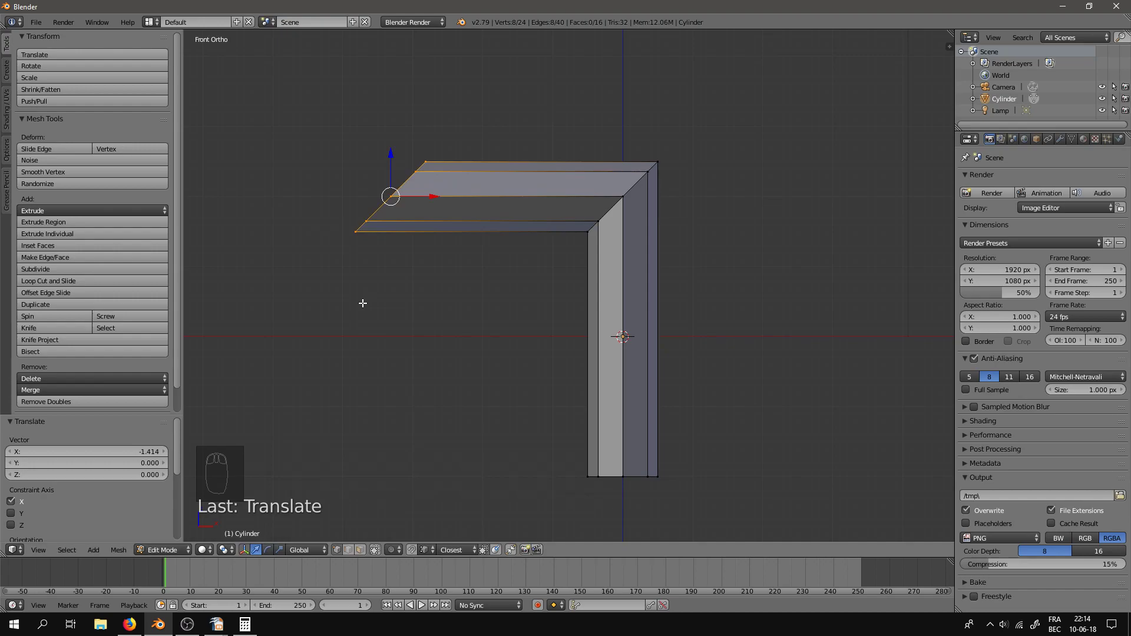
Step: Shear the crossbar's open end ring by -1 twice so it slants 45 degrees the opposite way
key(ctrl+alt+shift+s)
key(minus)
key(1)
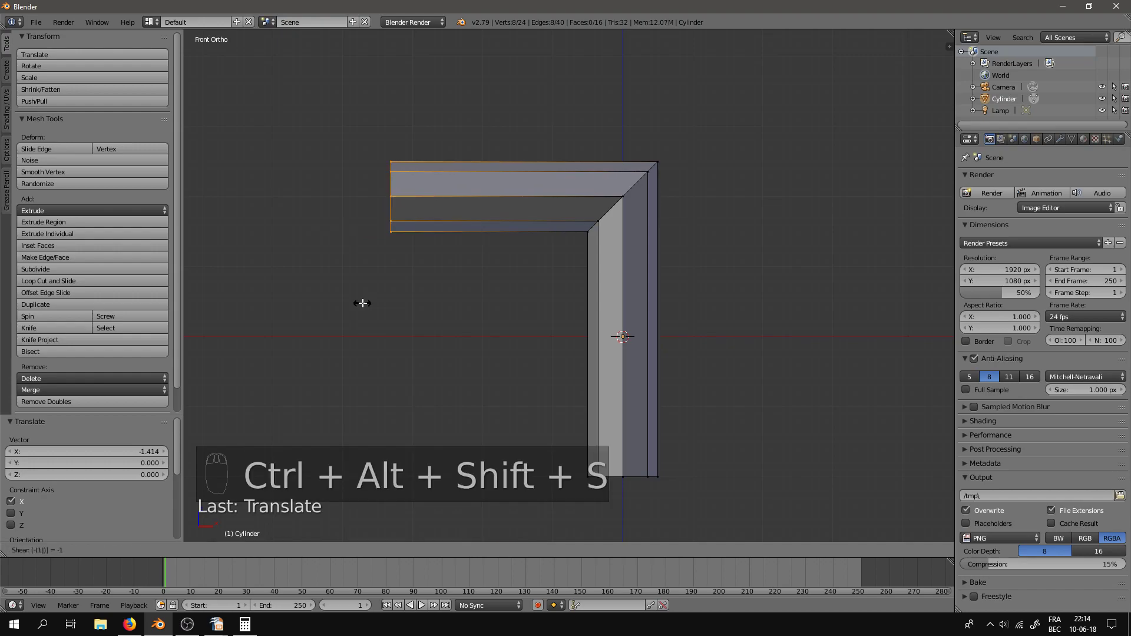
key(Return)
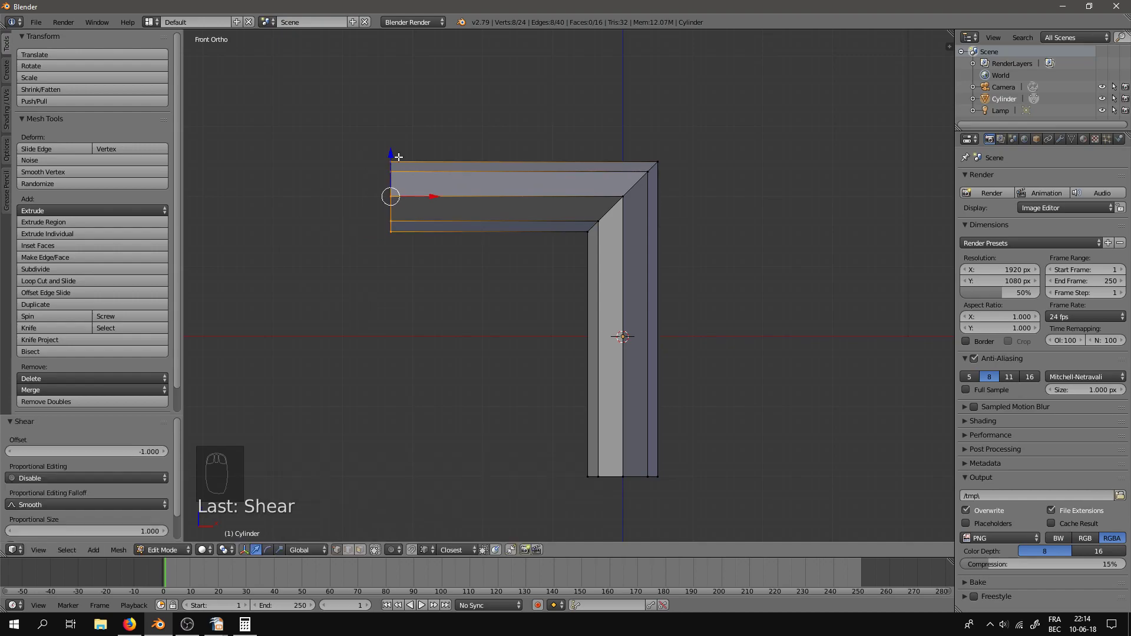
key(ctrl+alt+shift+s)
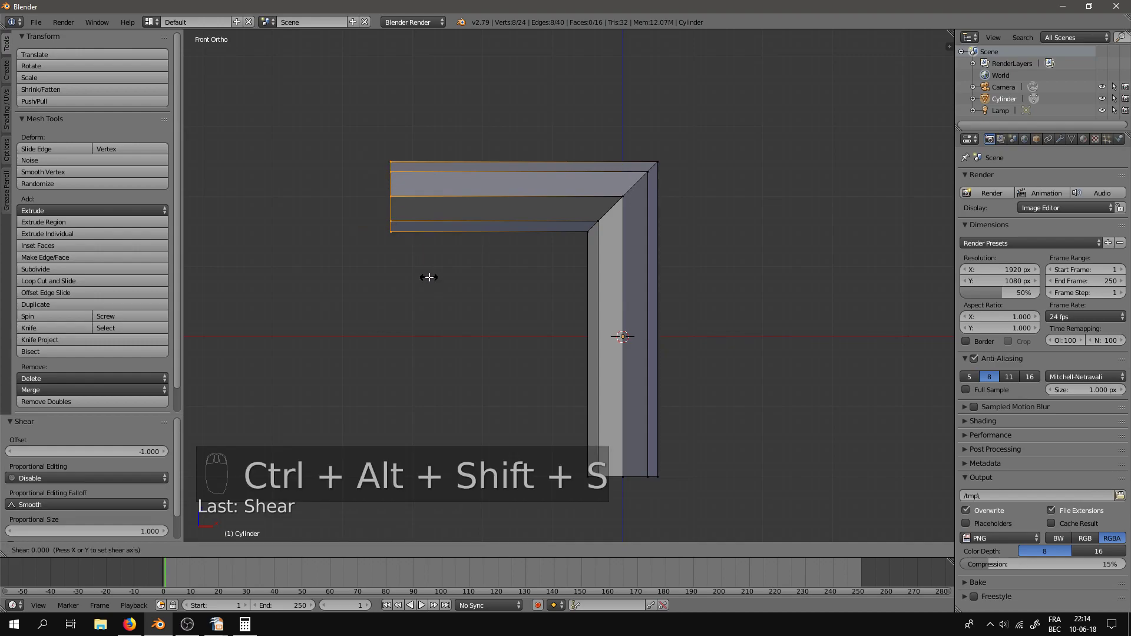
text(-1)
key(Return)
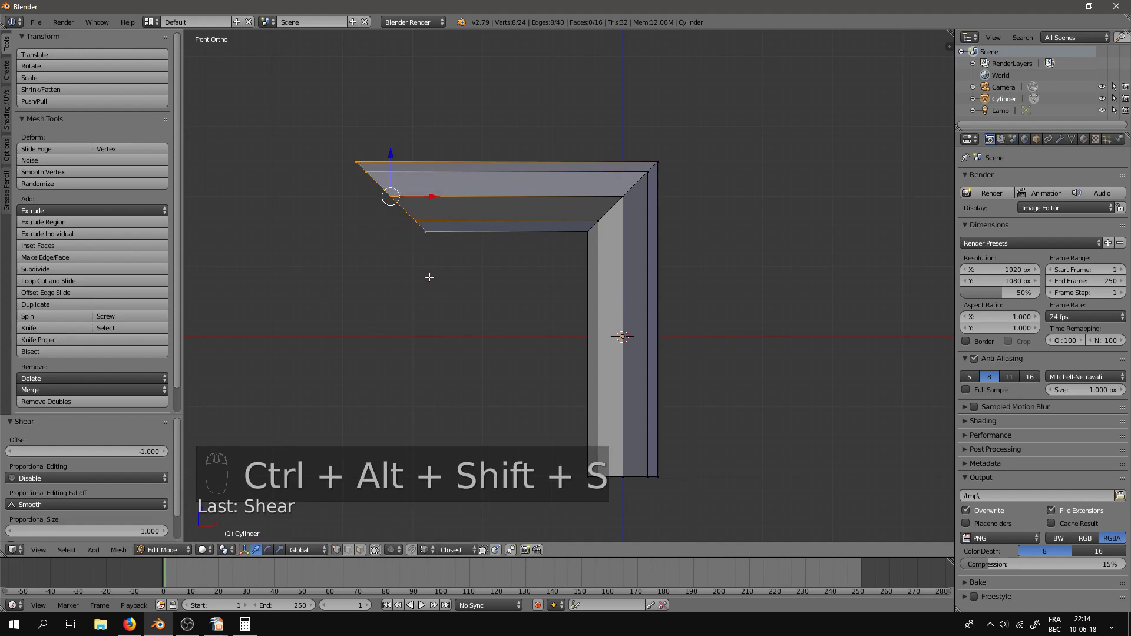
Step: Extrude the slanted ring about 3.1 units in negative Z to form the second leg
key(e)
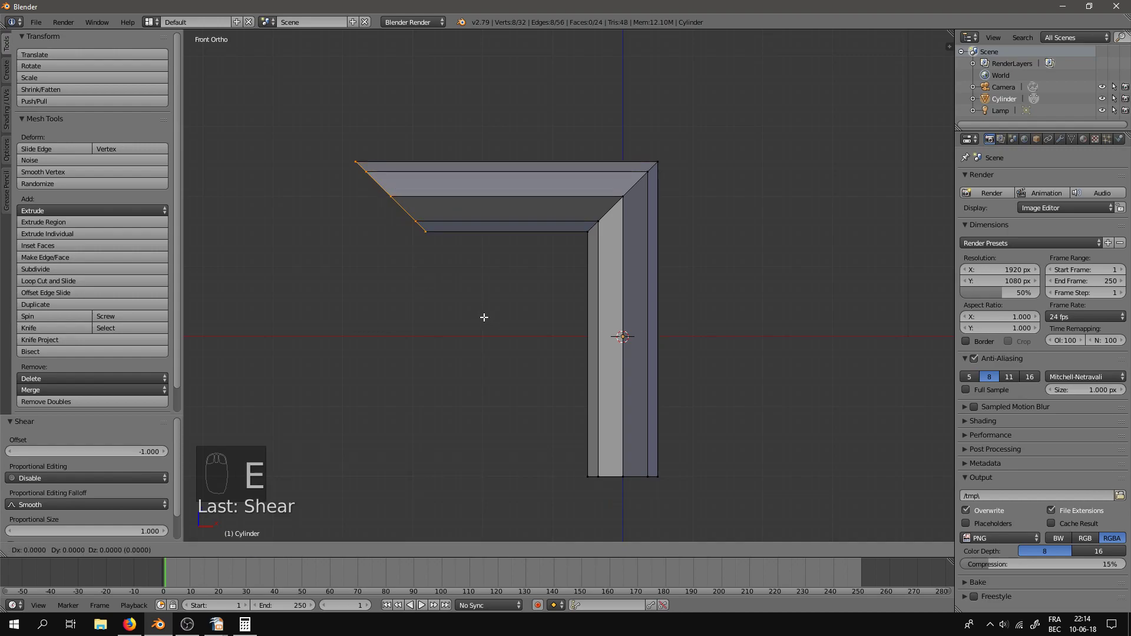
key(z)
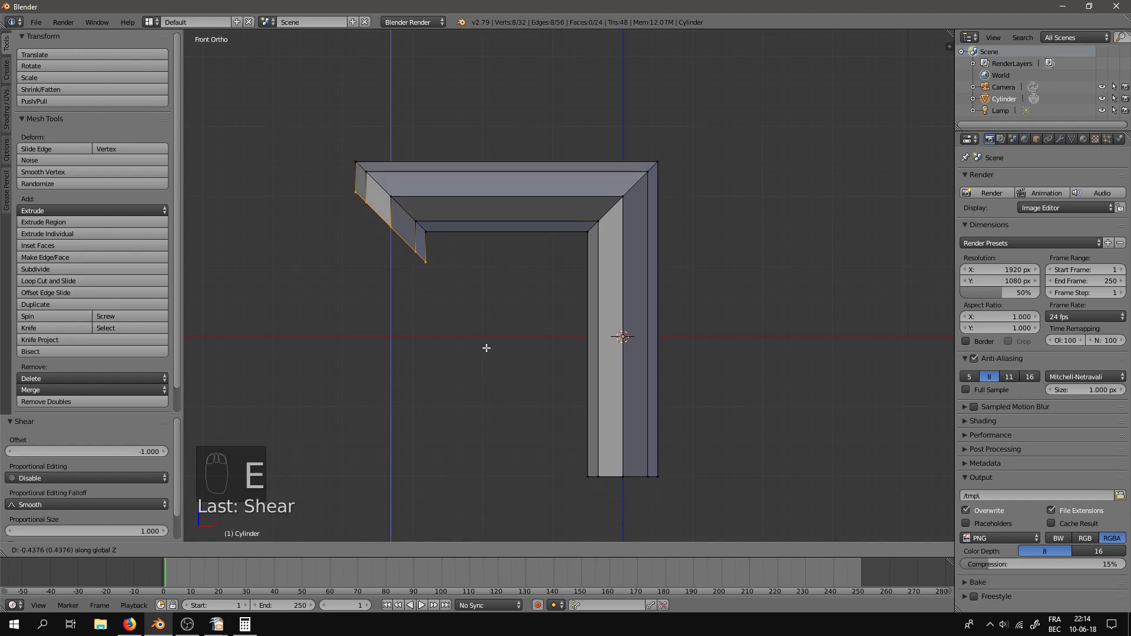
click(486, 535)
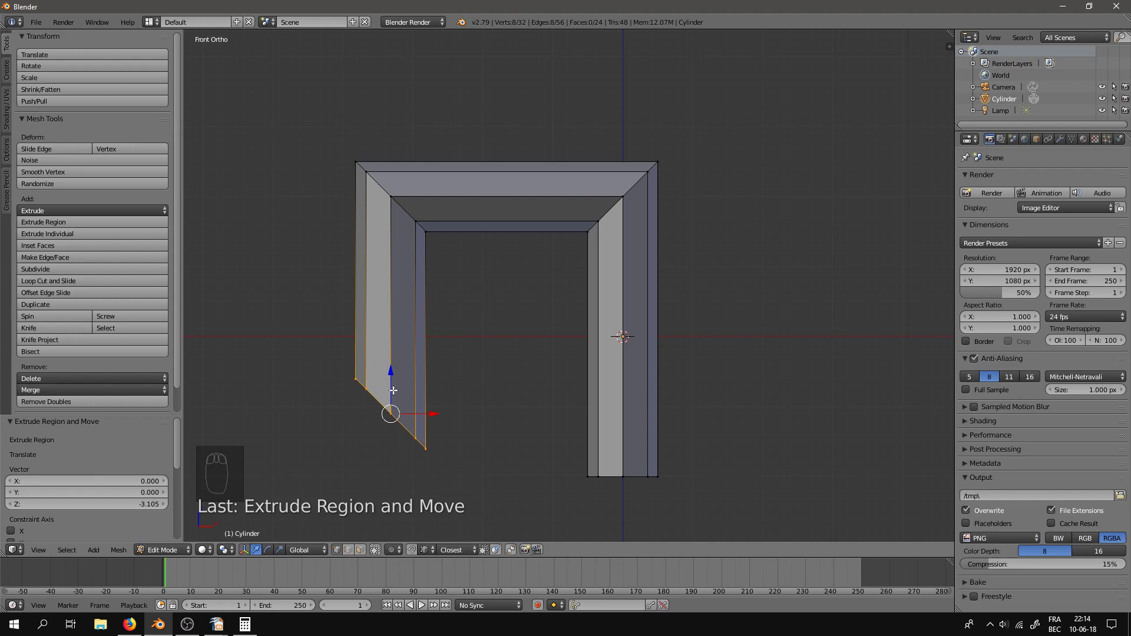
Step: Flatten the second leg's end ring with a Z scale of 0 and snap it down level with the first leg's bottom
key(s)
key(z)
key(0)
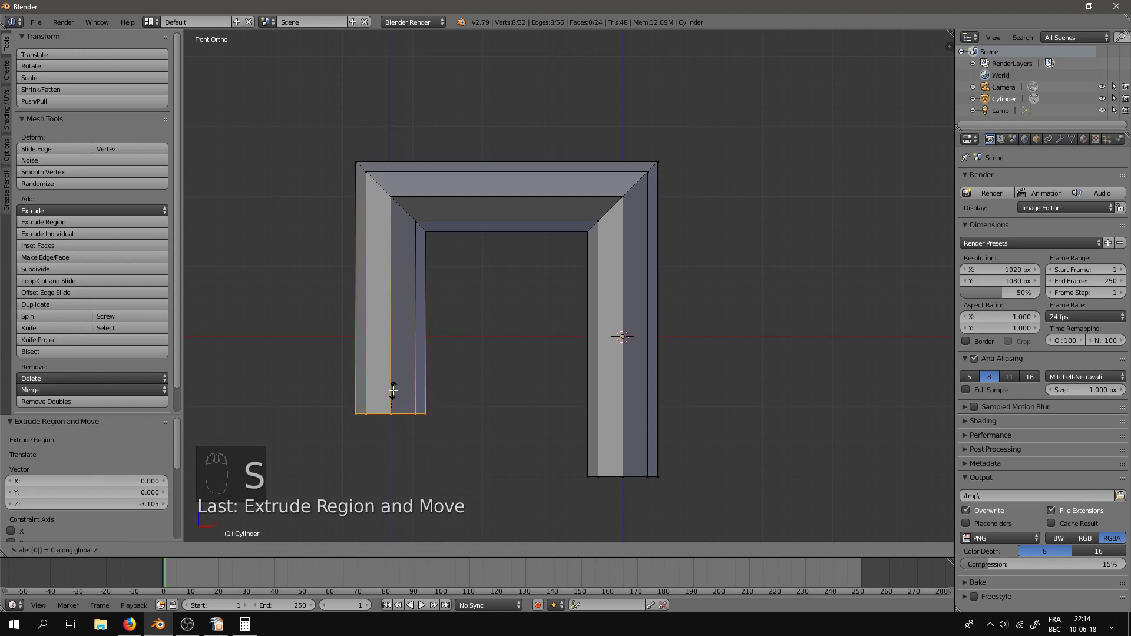
key(Return)
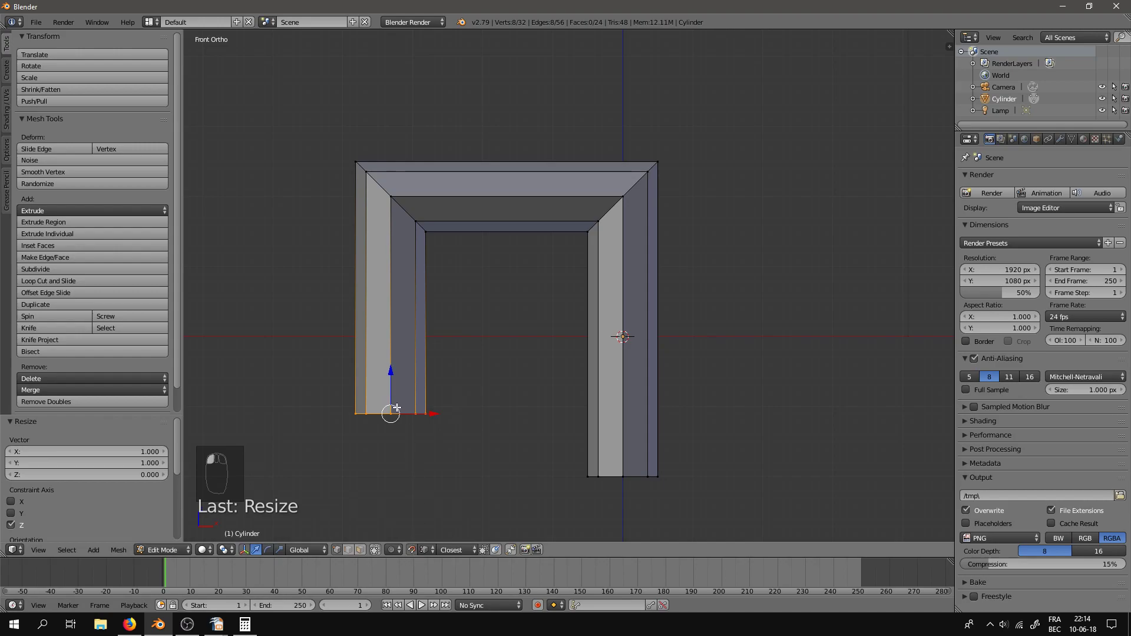
key(g)
key(z)
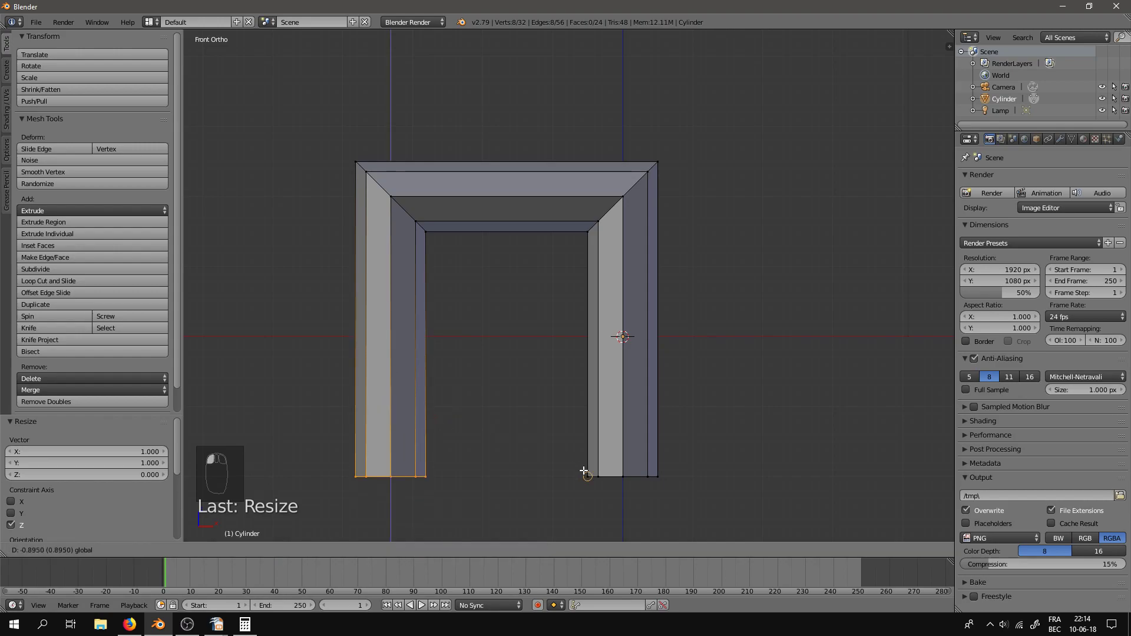
click(583, 472)
key(Tab)
middle_drag(505, 441, 440, 372)
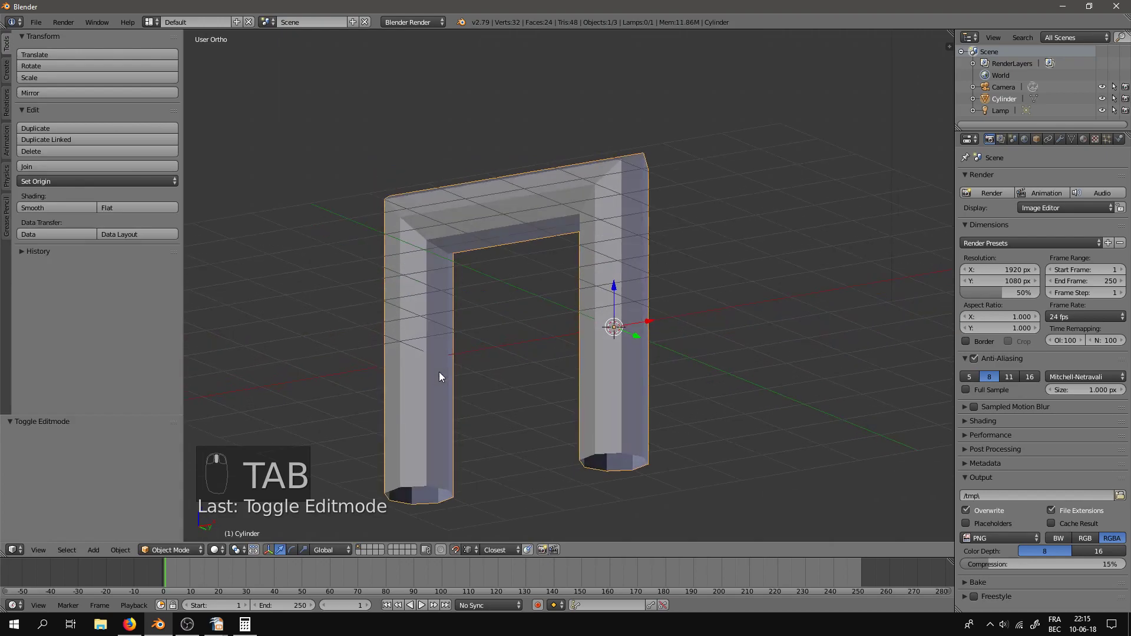
Step: Add a Subdivision Surface modifier with view and render subdivisions of 4, and re-enter Edit Mode on the frame
click(1059, 140)
click(996, 177)
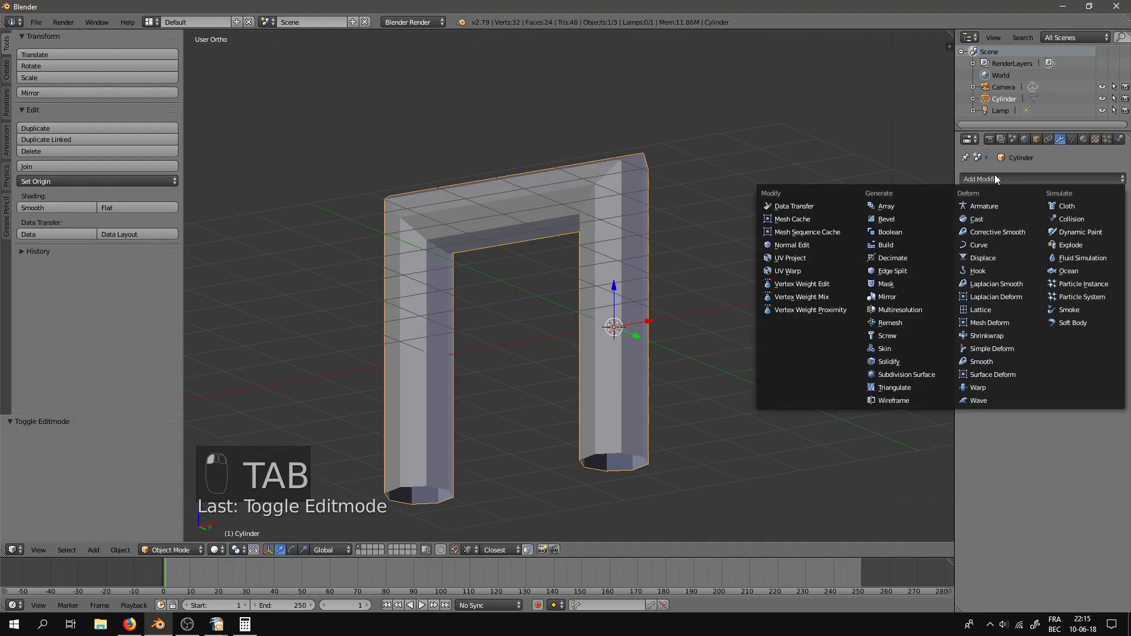
click(897, 380)
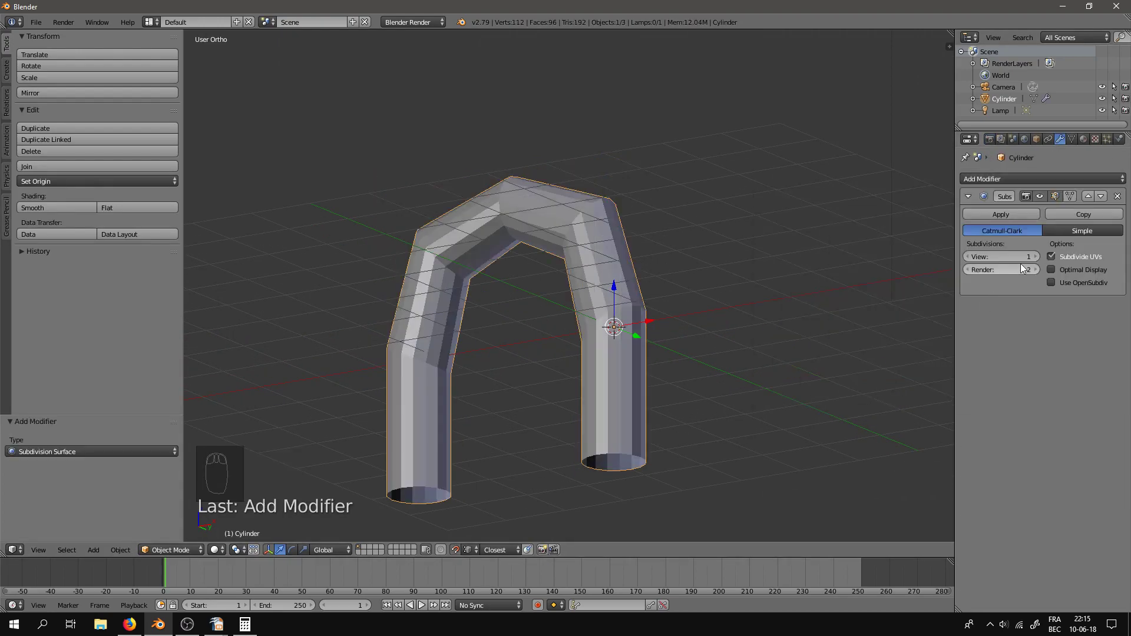
click(1036, 257)
click(1036, 256)
click(1035, 257)
click(1035, 270)
click(1034, 270)
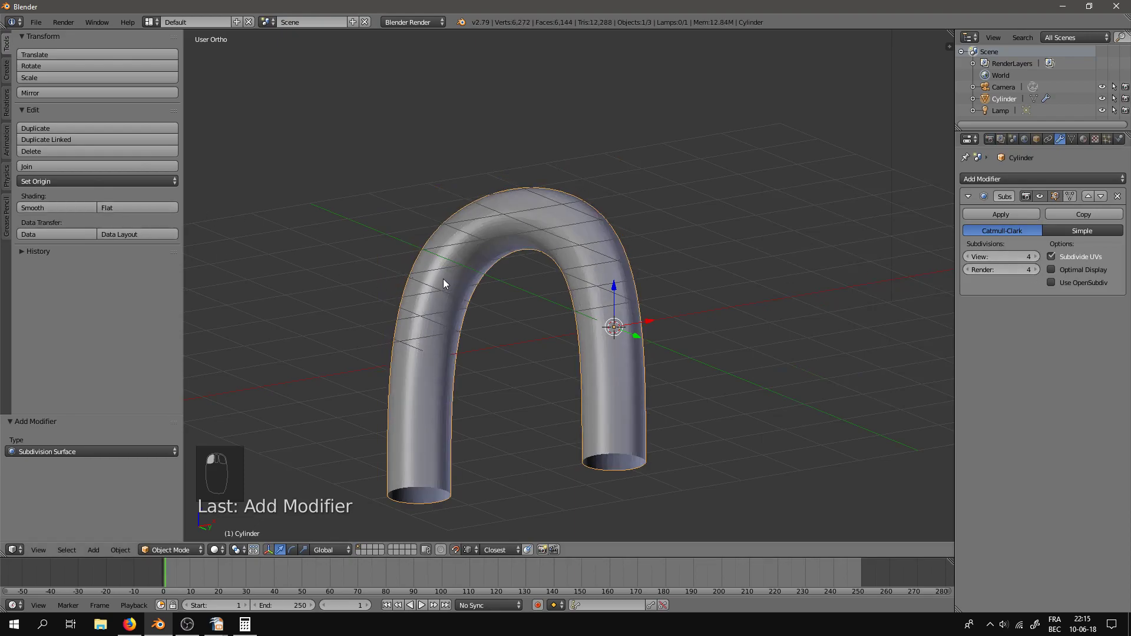
key(Tab)
middle_drag(525, 277, 628, 315)
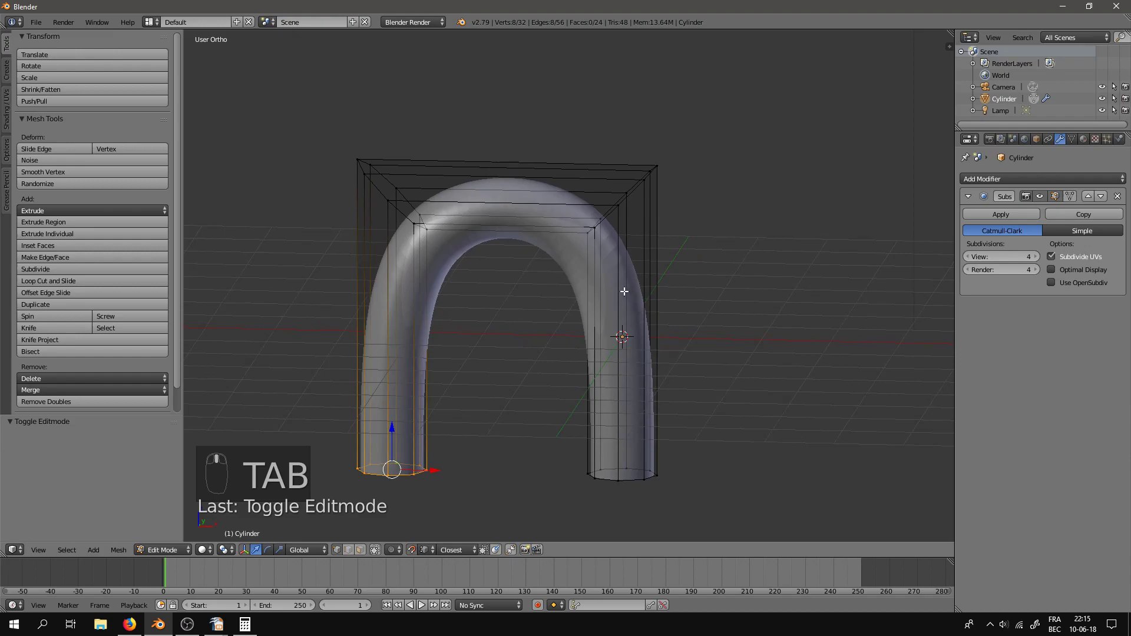
Step: Try a centred loop cut on the leg at the origin, raise it about 0.9 units along Z, and undo both changes
key(ctrl+r)
click(624, 295)
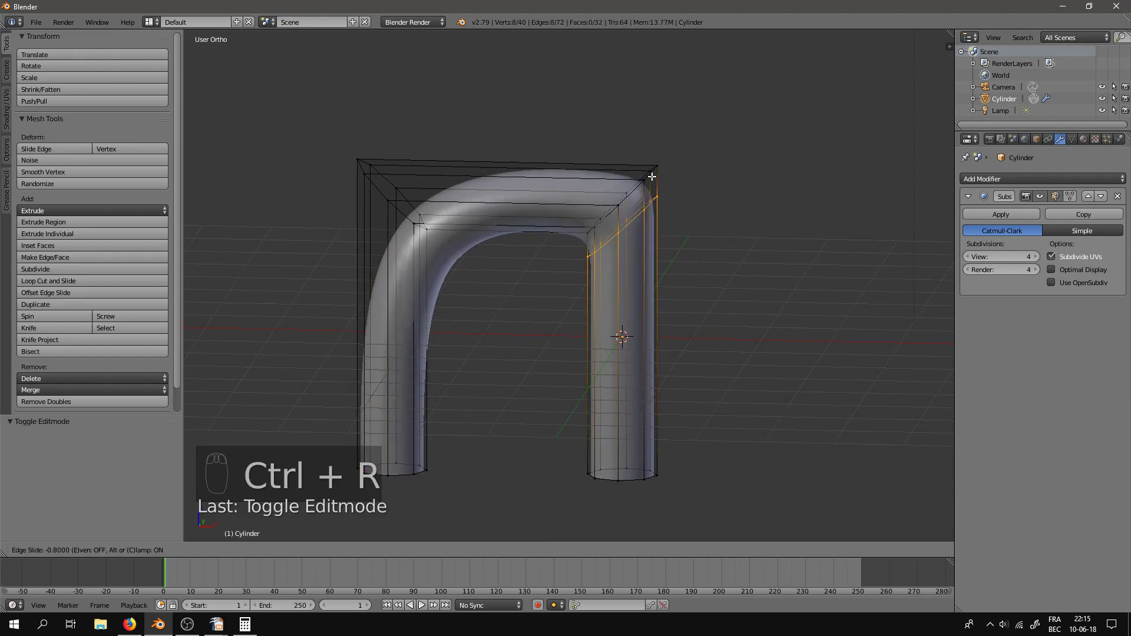
right_click(445, 477)
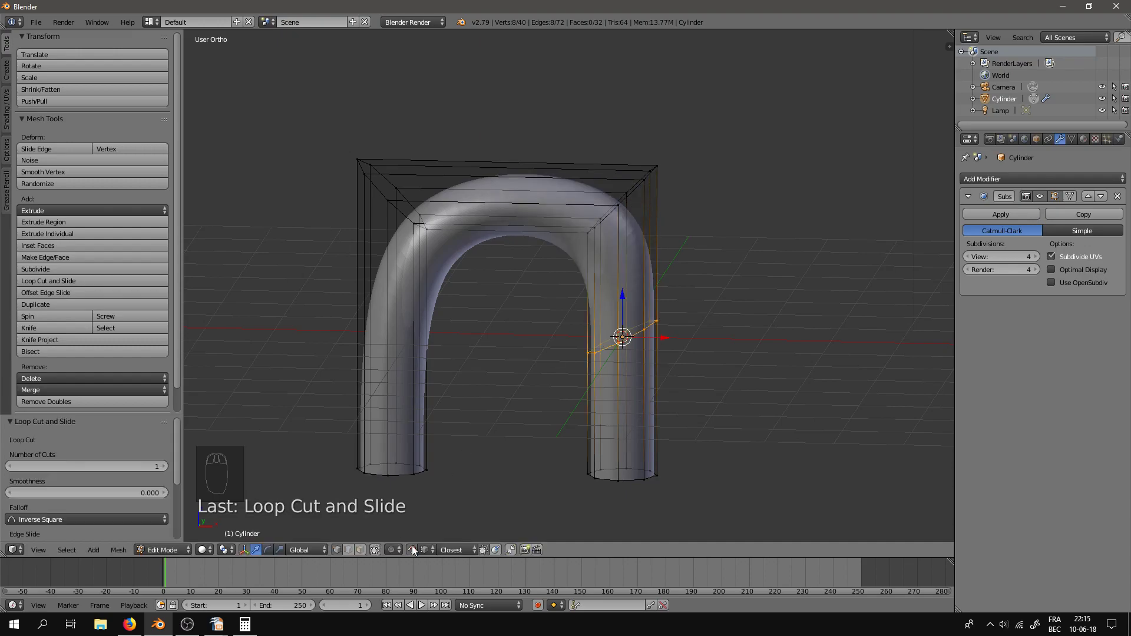
drag(622, 304, 625, 237)
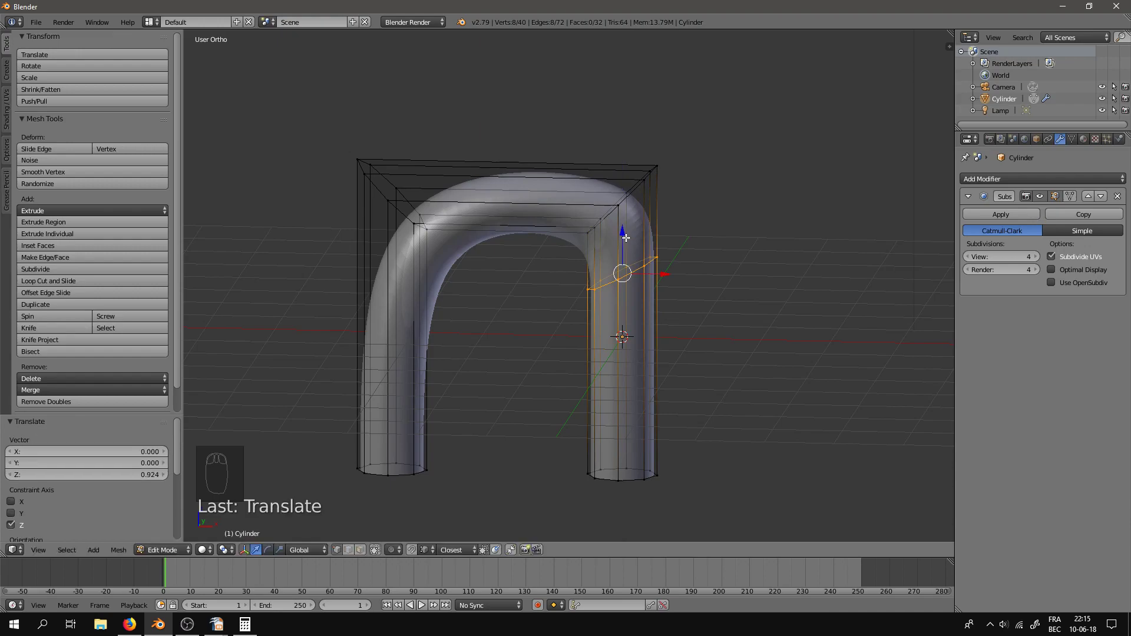
key(ctrl+z)
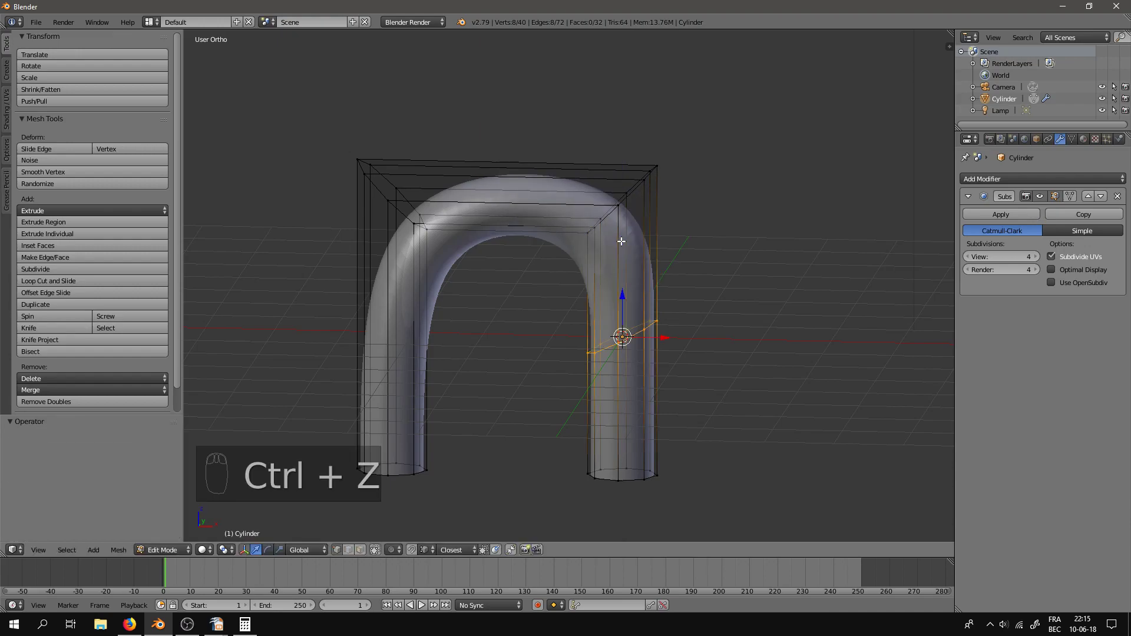
key(ctrl+z)
key(ctrl+z)
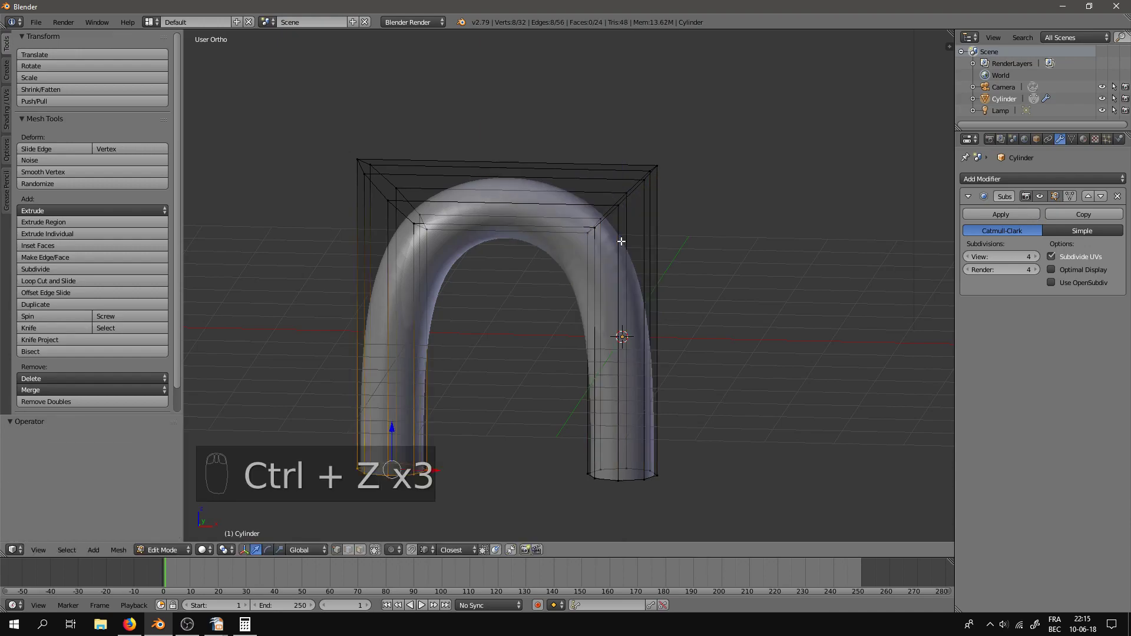
Step: Sharpen the corner above the origin with one loop cut on the leg and one on the crossbar, both slid against the mitre
key(ctrl+r)
click(622, 243)
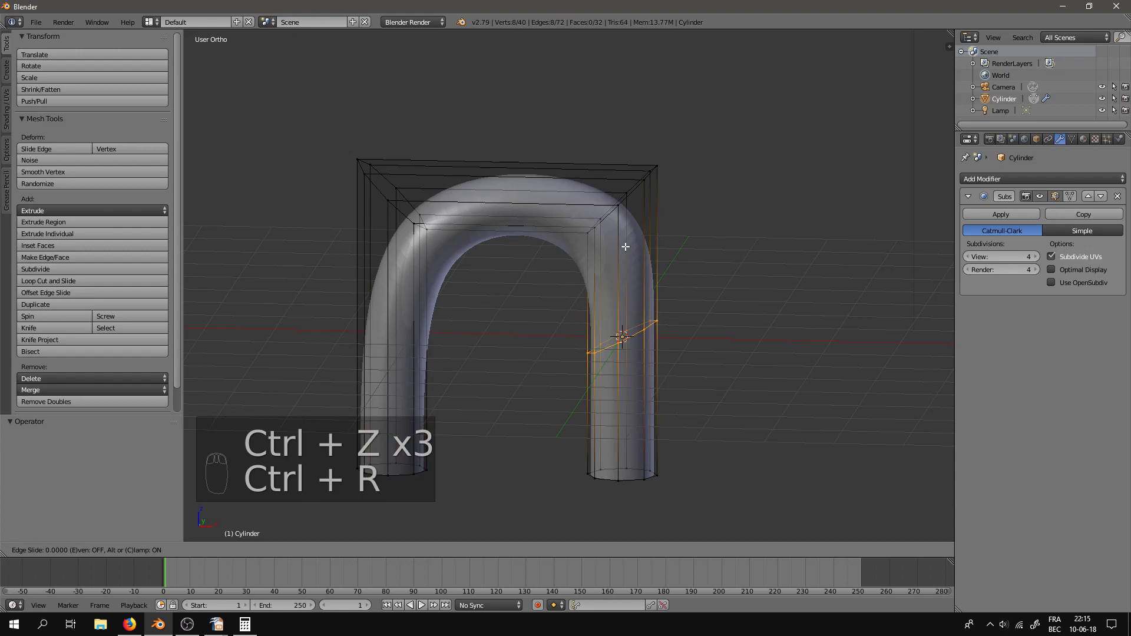
click(640, 112)
key(ctrl+r)
click(562, 236)
click(641, 231)
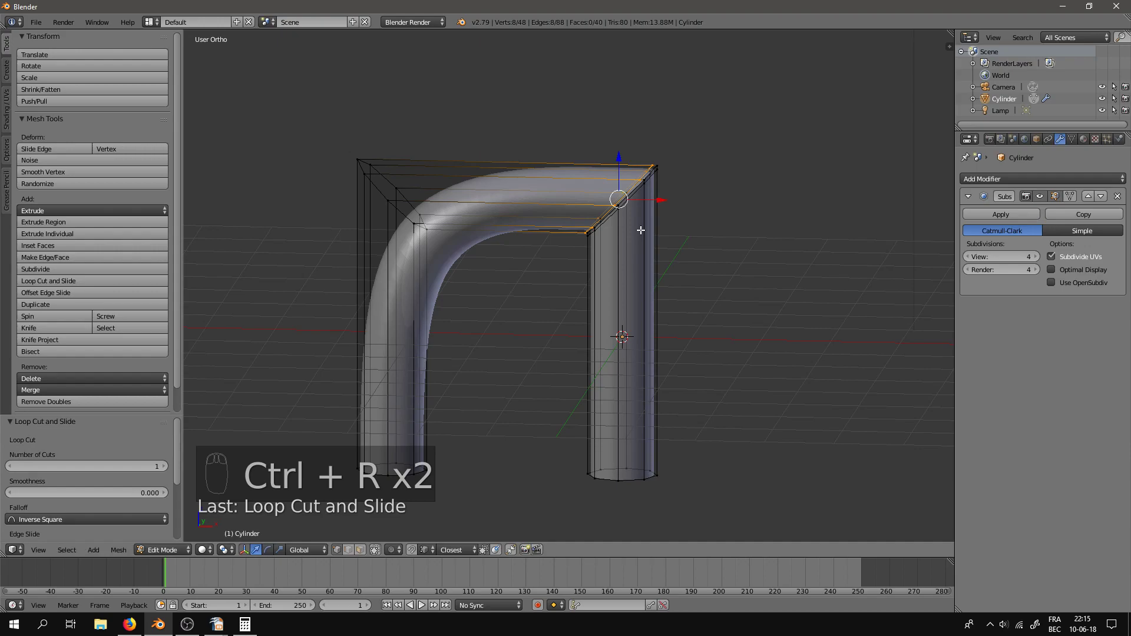
Step: Sharpen the opposite corner with loop cuts on the crossbar and second leg slid against the mitre, and return to Object Mode
key(ctrl+r)
click(530, 213)
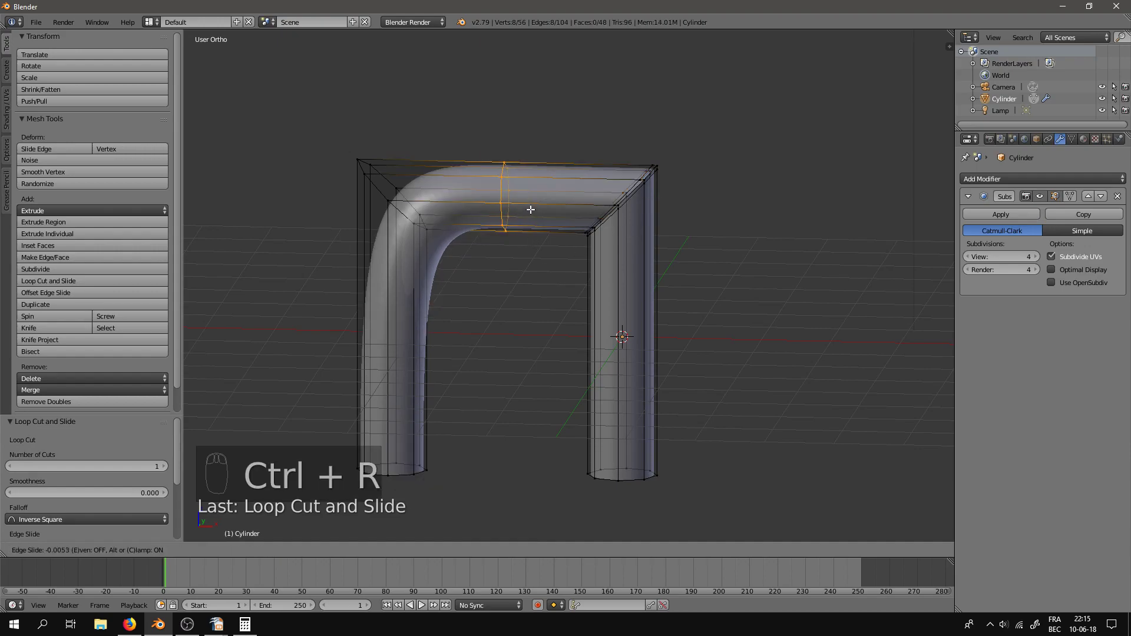
click(420, 194)
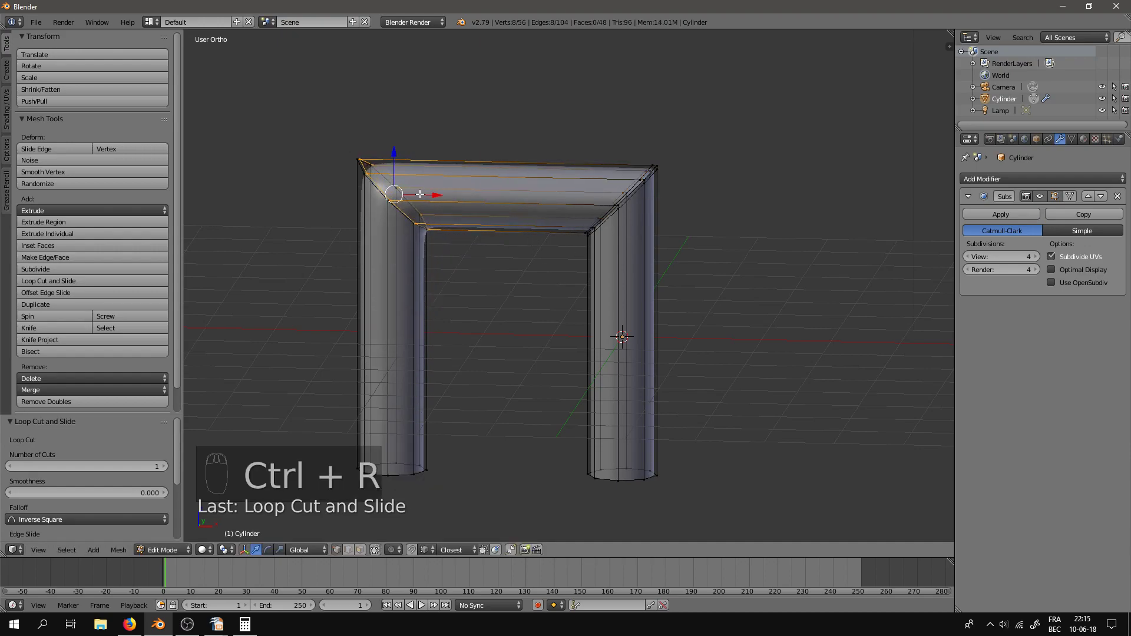
key(ctrl+r)
click(443, 329)
click(419, 246)
key(Tab)
middle_drag(510, 287, 509, 372)
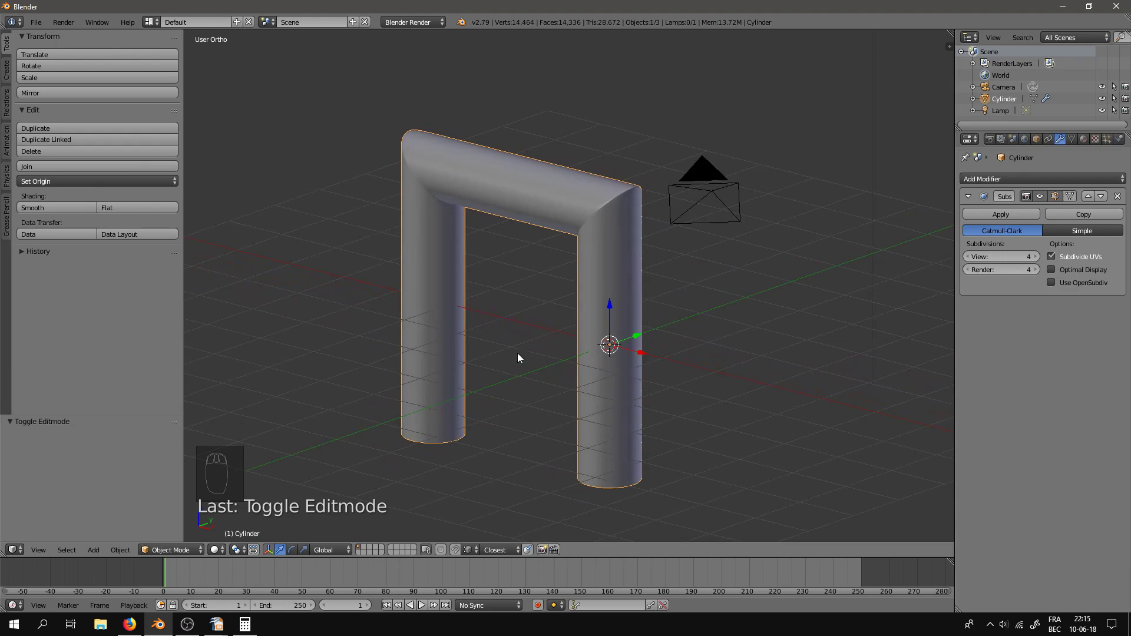
Step: Delete the cylinder frame and add a cube at the origin in its place
key(x)
click(511, 351)
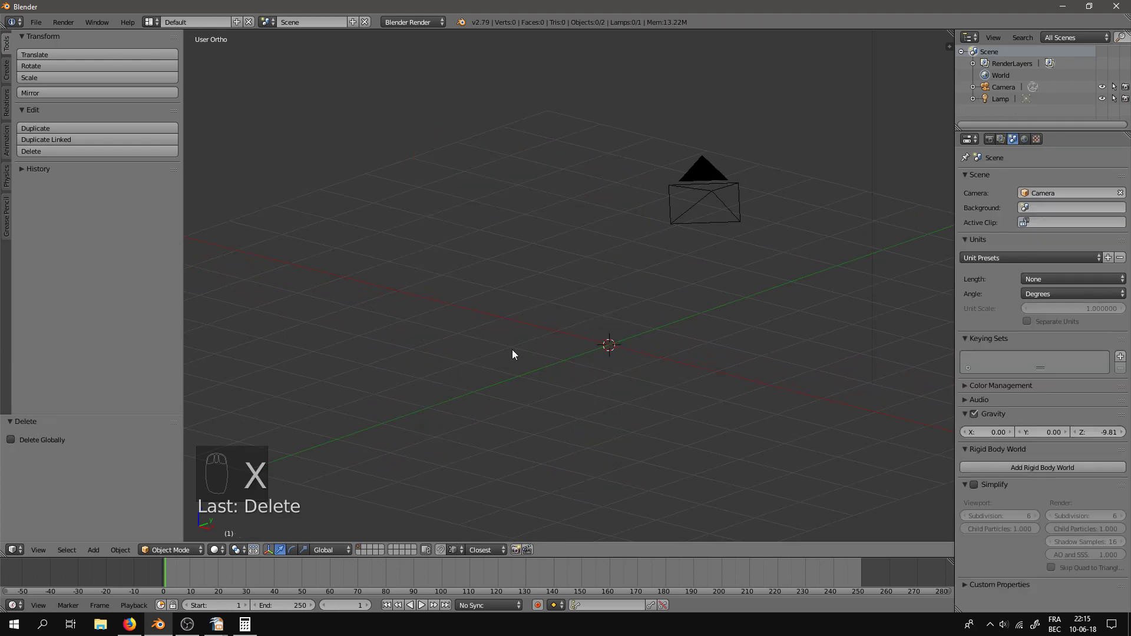
middle_drag(513, 353, 756, 388)
mouse_move(648, 380)
middle_down()
mouse_move(670, 355)
mouse_move(658, 371)
middle_up()
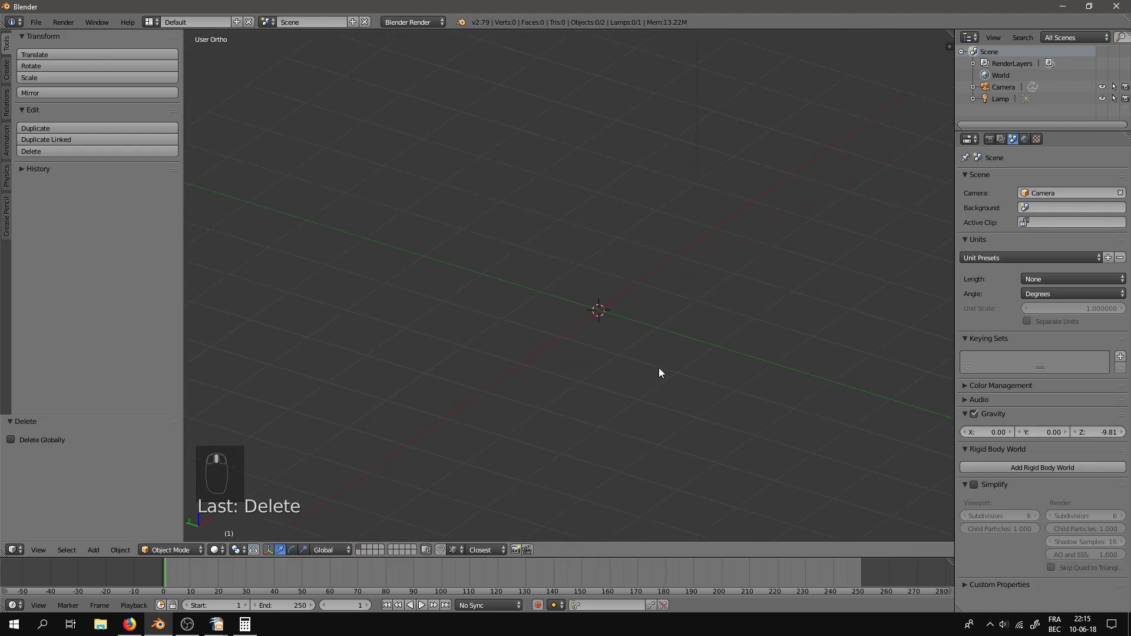
key(shift+a)
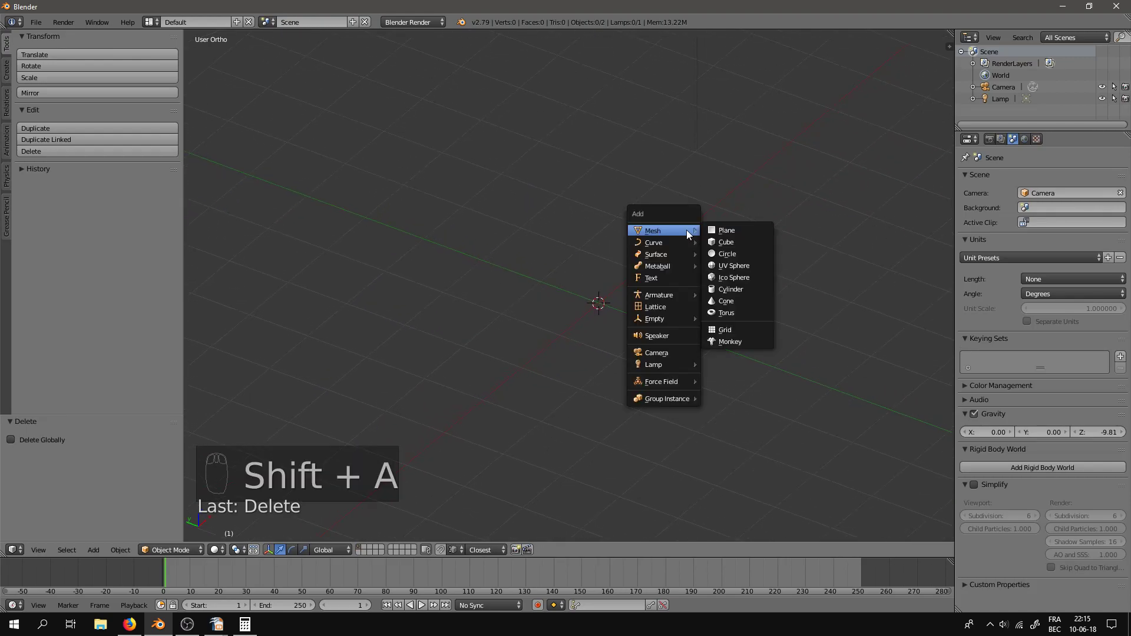
click(717, 247)
scroll(653, 289, down, 10)
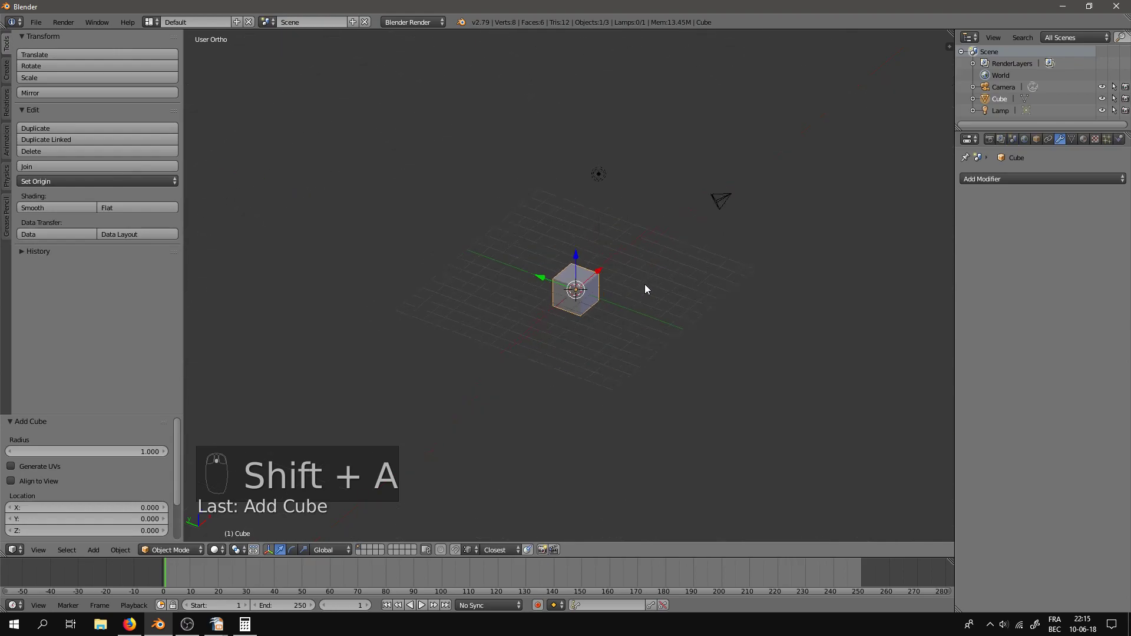
scroll(654, 311, up, 5)
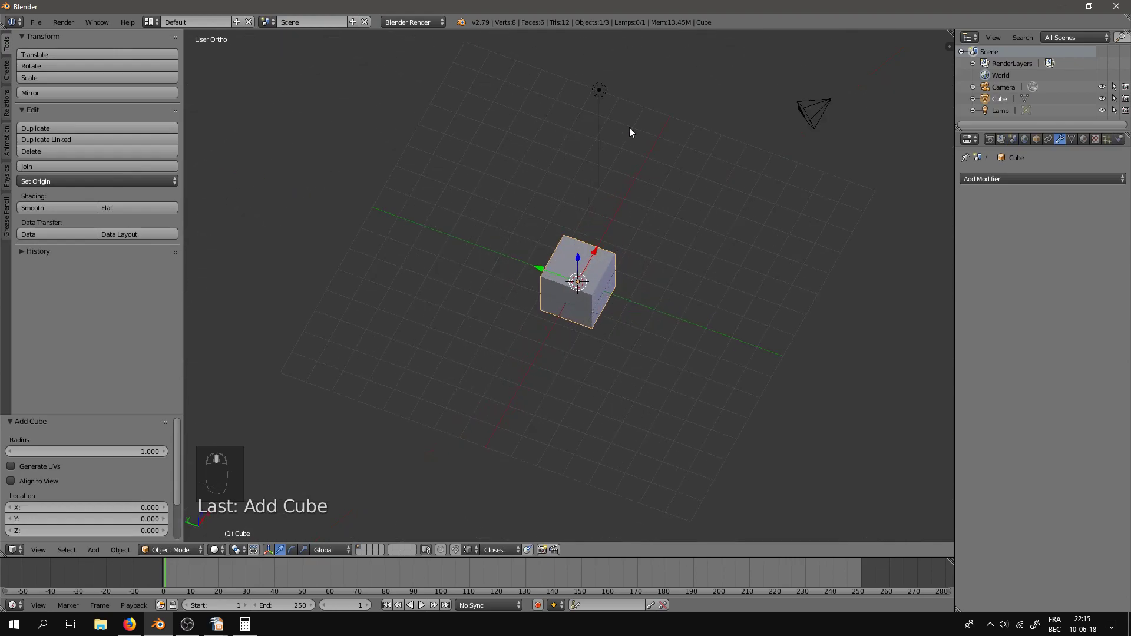
Step: Move the lamp about 8 units along the positive Y axis, away from the cube
right_click(598, 90)
drag(560, 84, 353, 9)
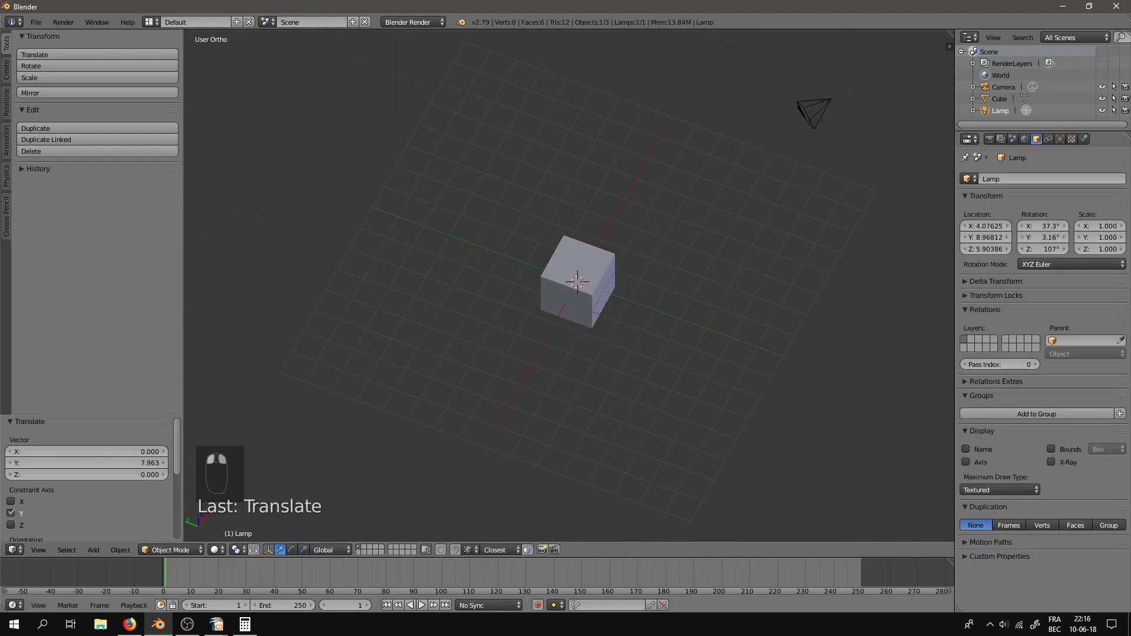
scroll(696, 382, down, 3)
middle_drag(671, 377, 658, 354)
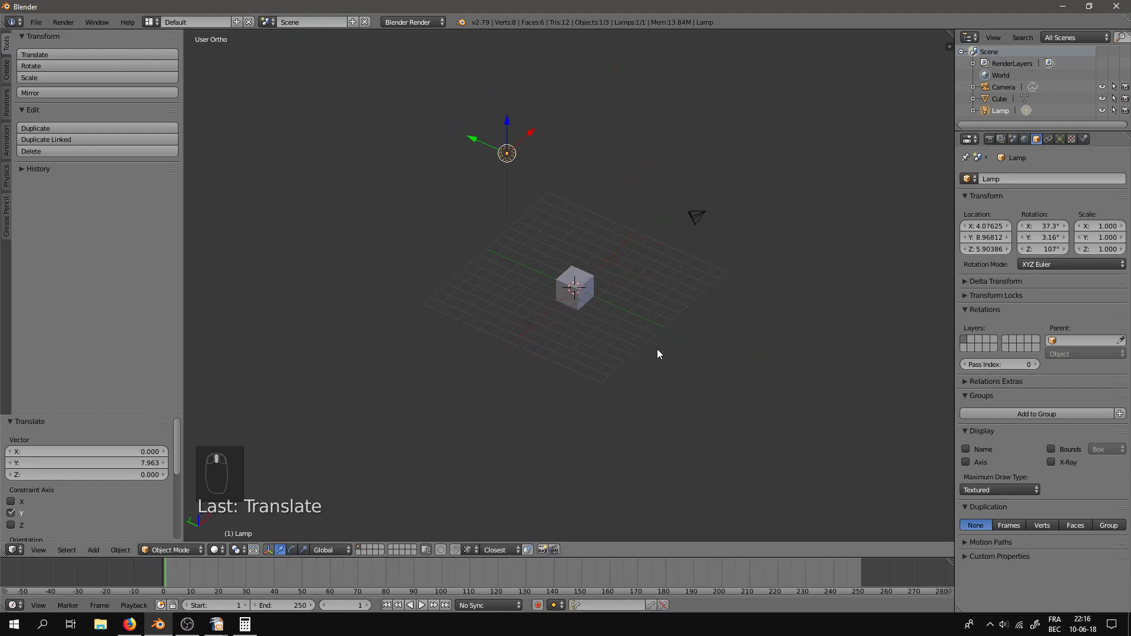
Step: Scale the cube's whole mesh by 0.5 in Edit Mode
key(Tab)
right_click(586, 301)
key(Tab)
scroll(640, 324, up, 5)
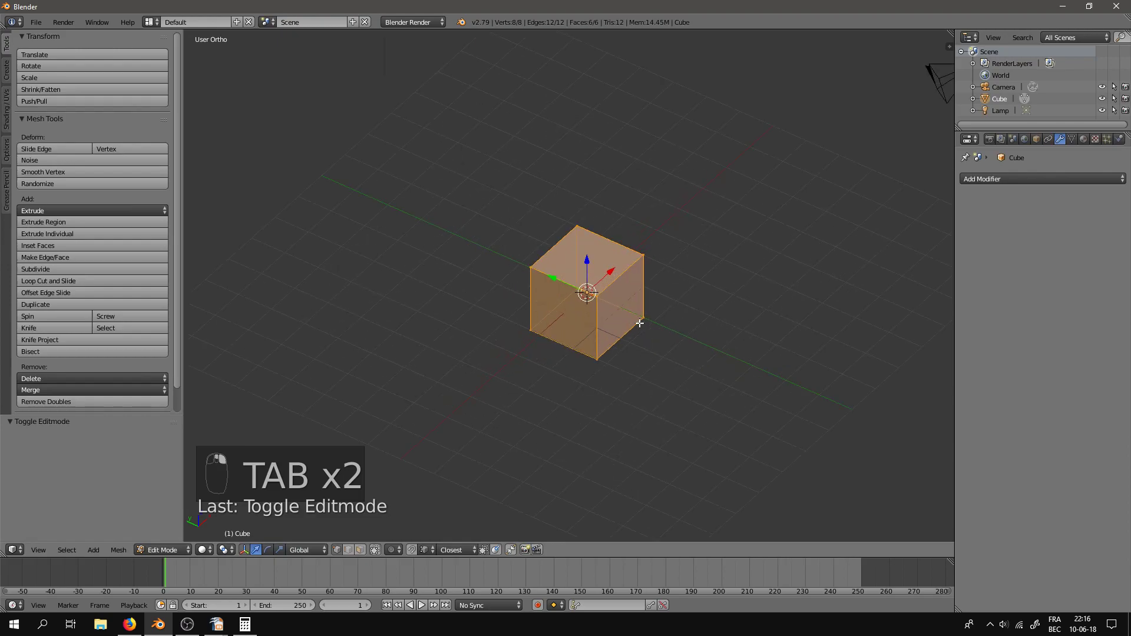
text(s0.5)
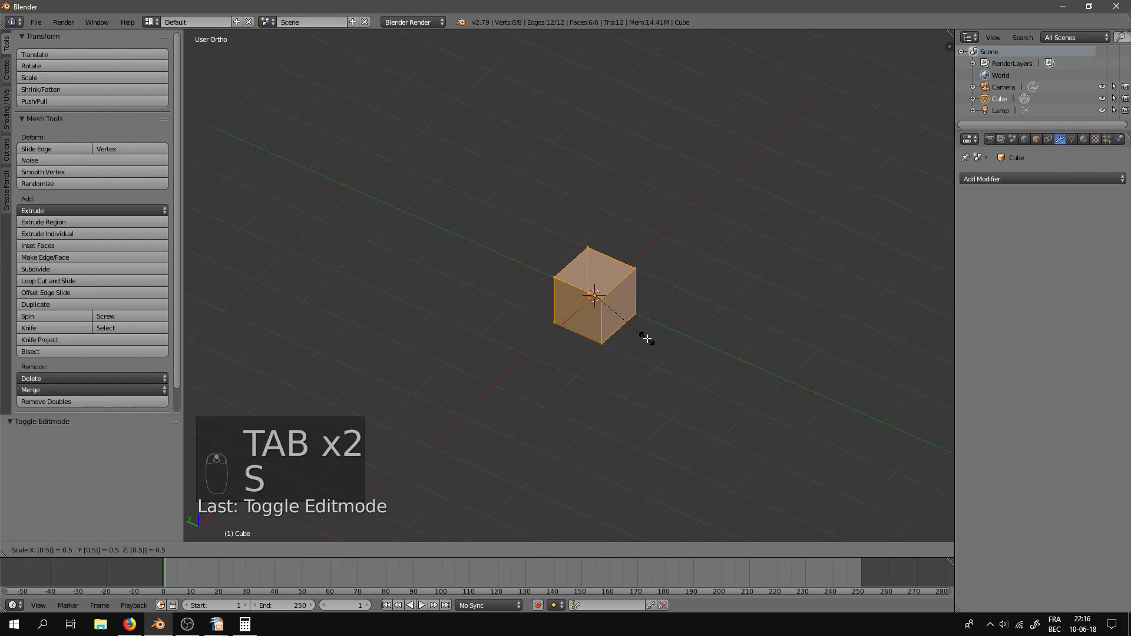
key(Return)
Step: Add an Array modifier to the cube with a relative X offset of 1.2 and a count of 8
mouse_move(667, 309)
middle_down()
mouse_move(671, 255)
mouse_move(659, 295)
middle_up()
click(1052, 179)
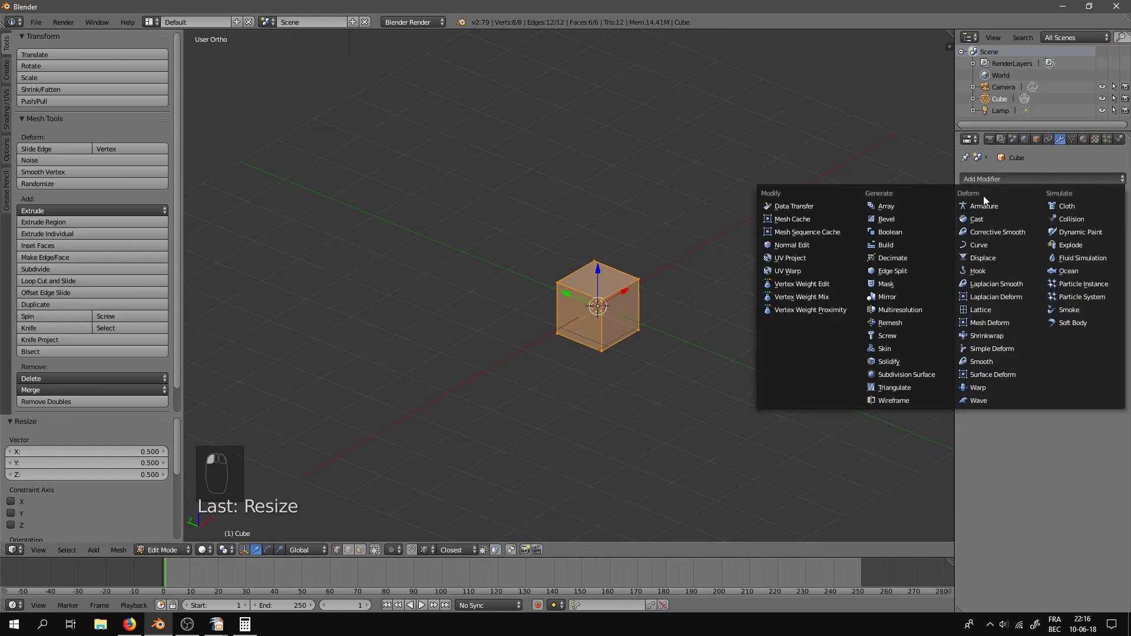
click(896, 202)
click(1105, 274)
text(1.2)
key(Return)
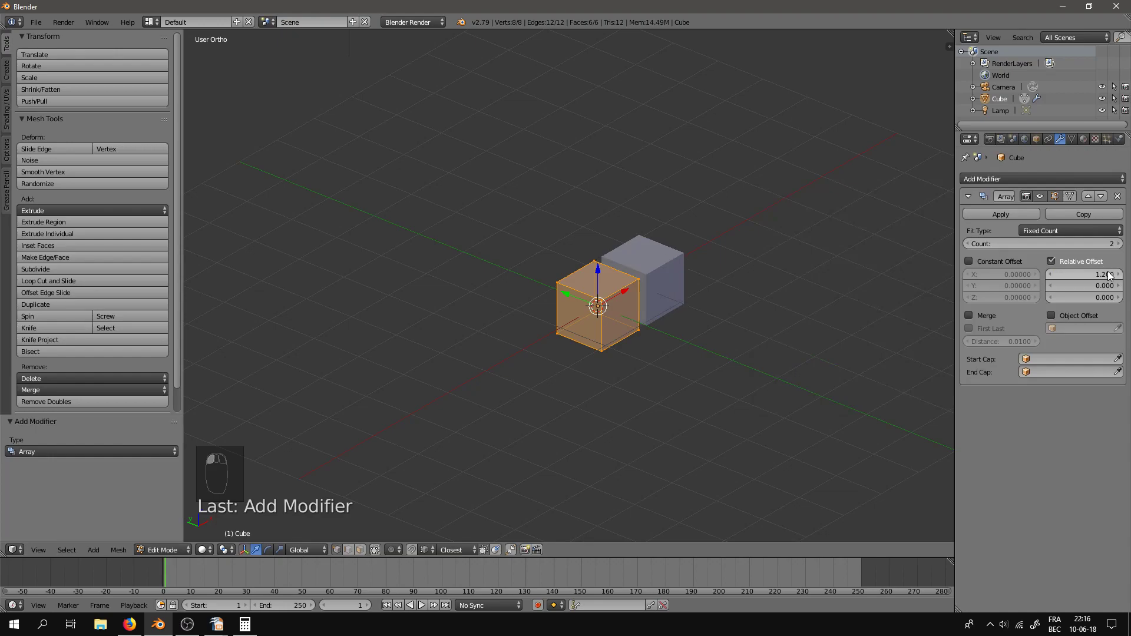
click(1116, 244)
click(1116, 244)
click(1116, 244)
click(1116, 244)
click(1116, 244)
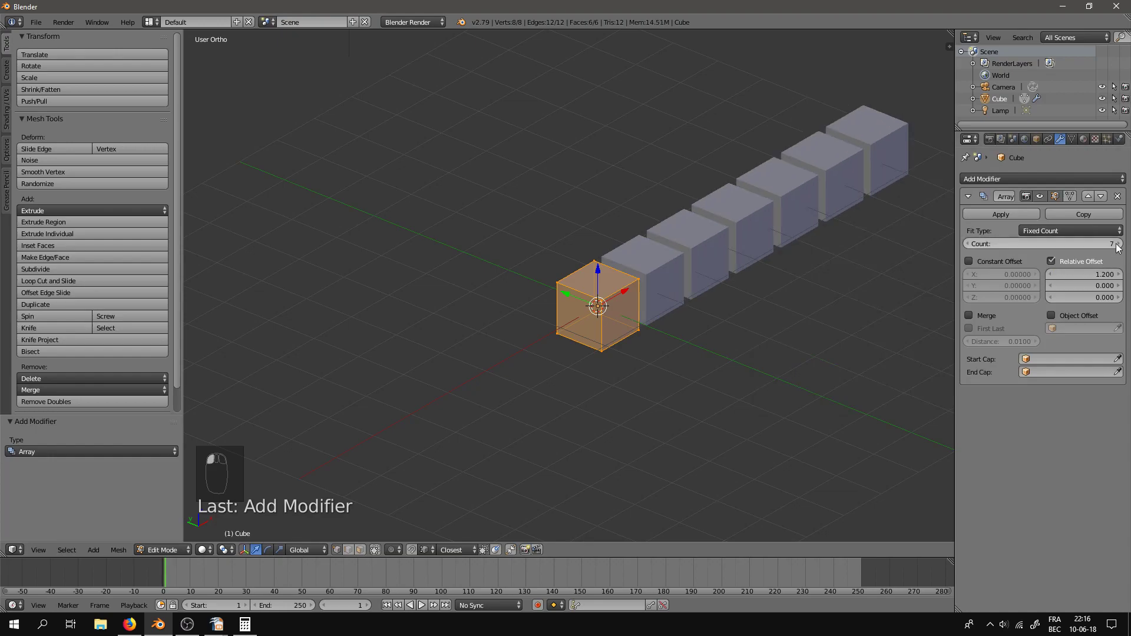
click(1116, 244)
Step: Add a second Array modifier with relative offsets of X 0 and Y 1.2 and a count of 8
shift+middle_drag(830, 274, 632, 305)
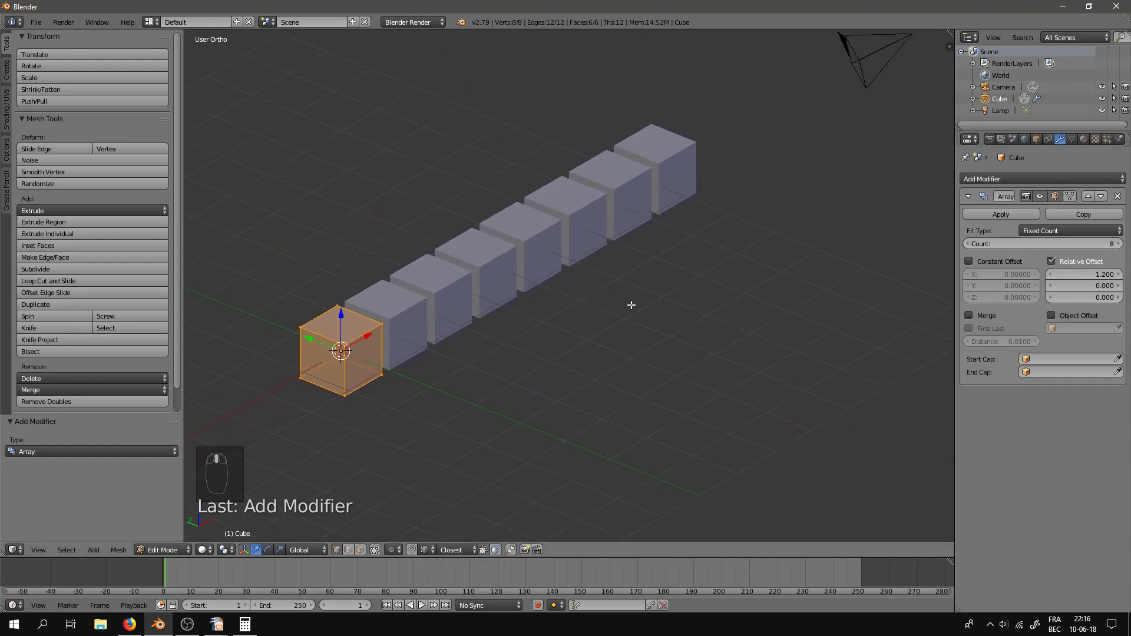
click(1028, 176)
click(909, 206)
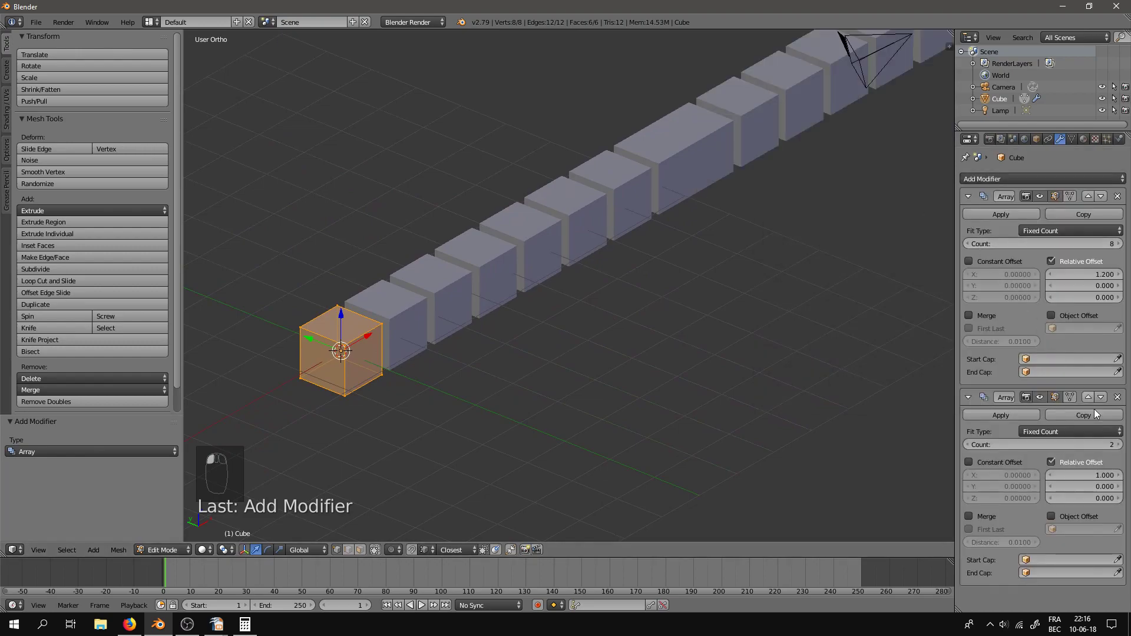
click(1109, 479)
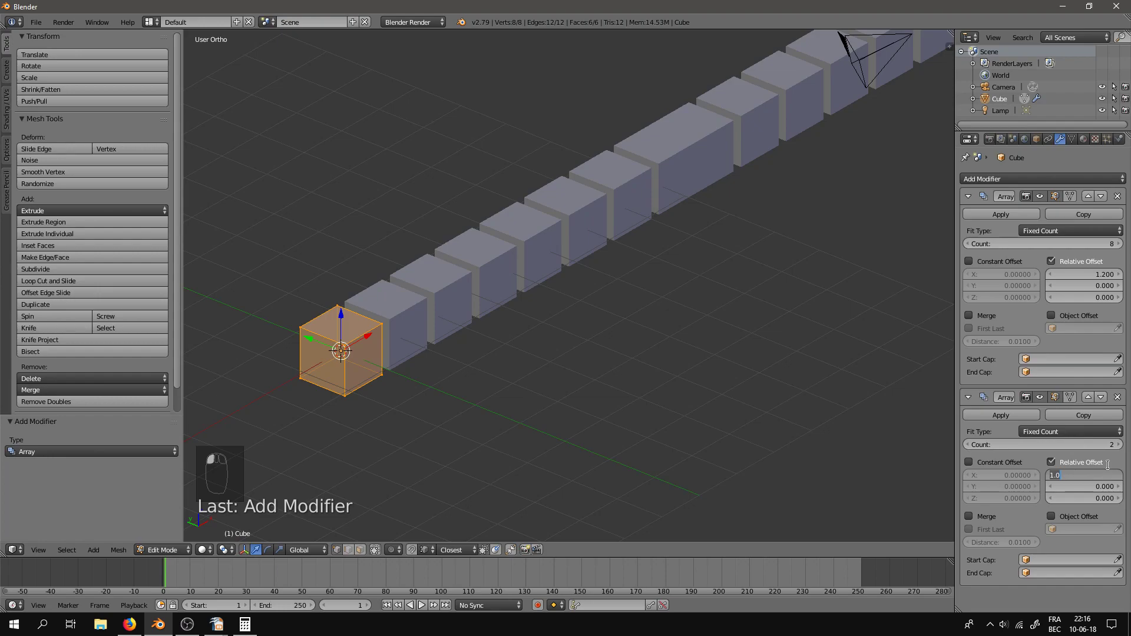
text(0)
key(Return)
click(1094, 487)
text(1.2)
key(Return)
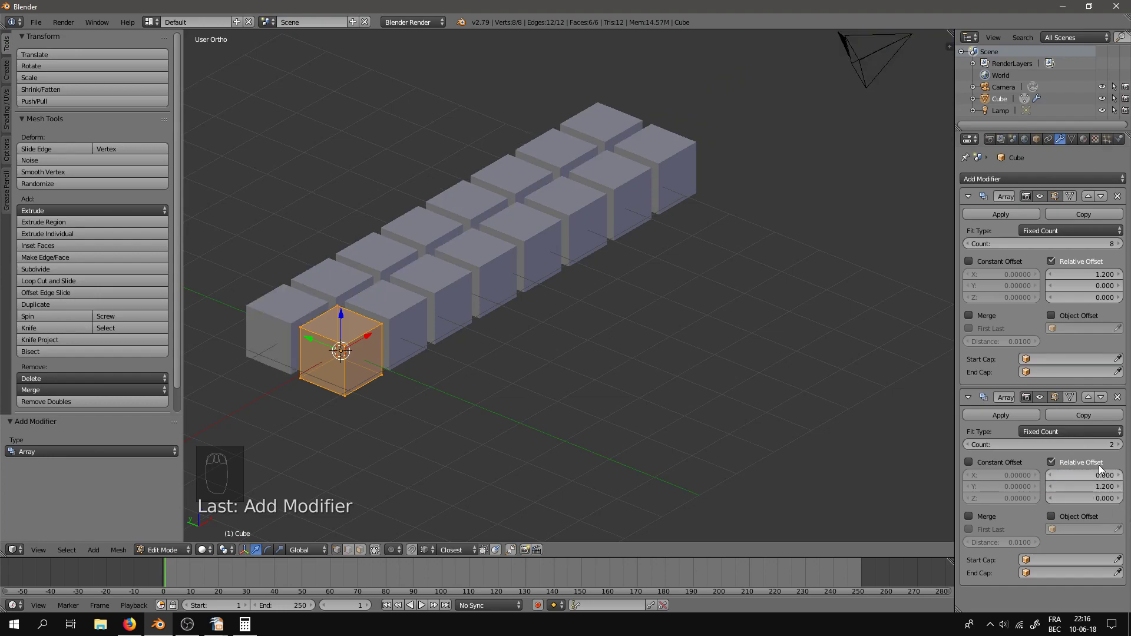
drag(1054, 445, 1101, 444)
Step: Return to Object Mode and apply both Array modifiers to the cube grid
shift+middle_drag(606, 359, 623, 240)
scroll(782, 421, down, 2)
key(Tab)
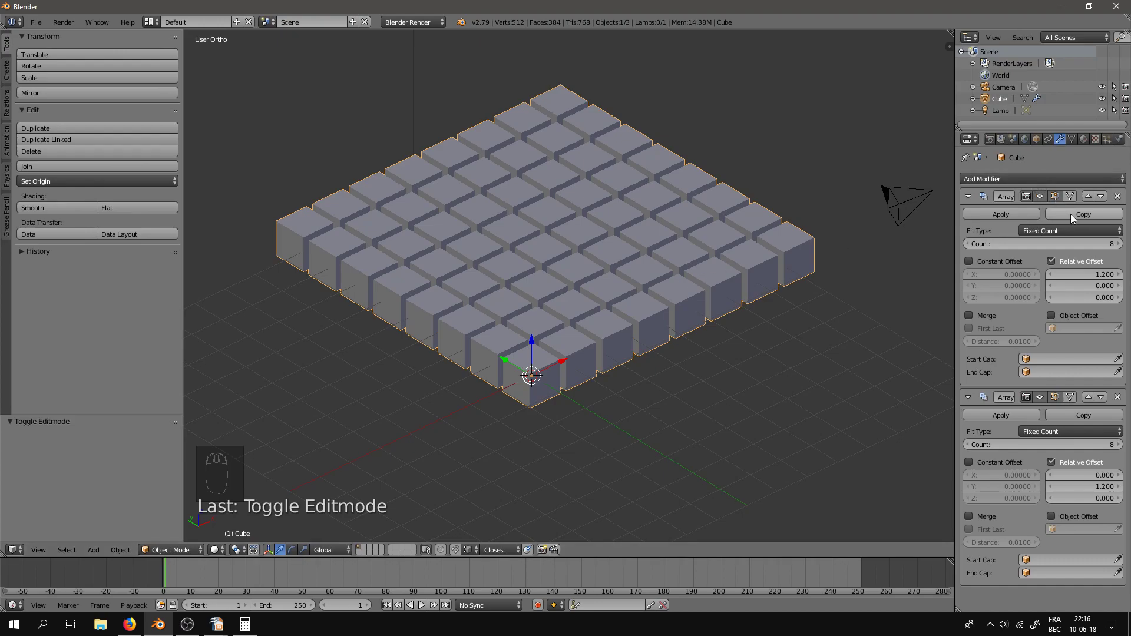
click(1019, 213)
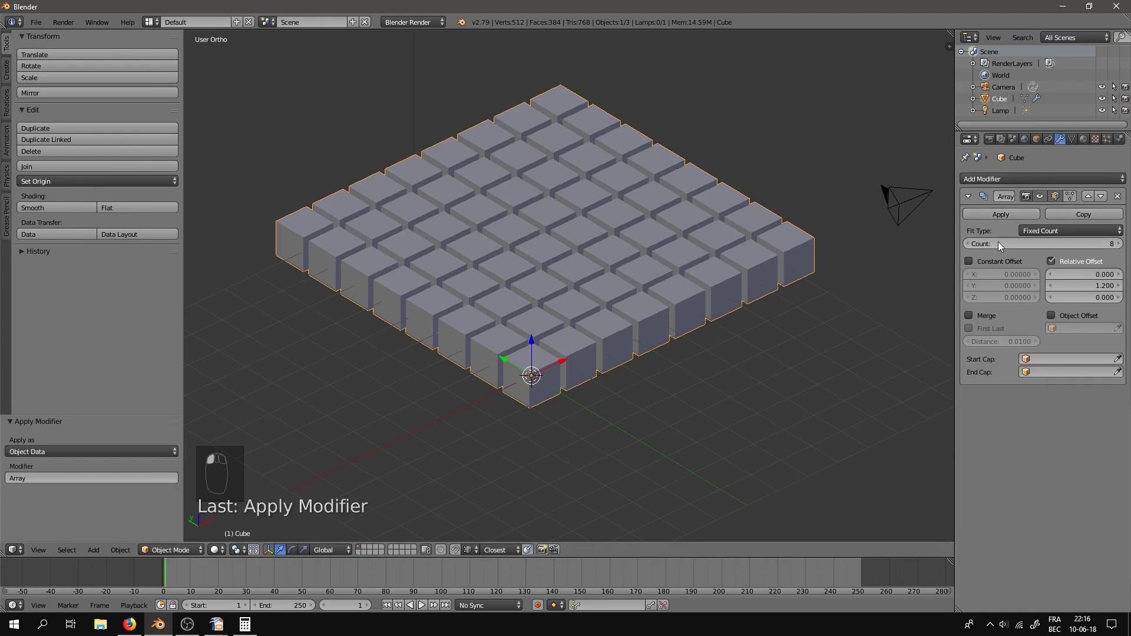
click(995, 214)
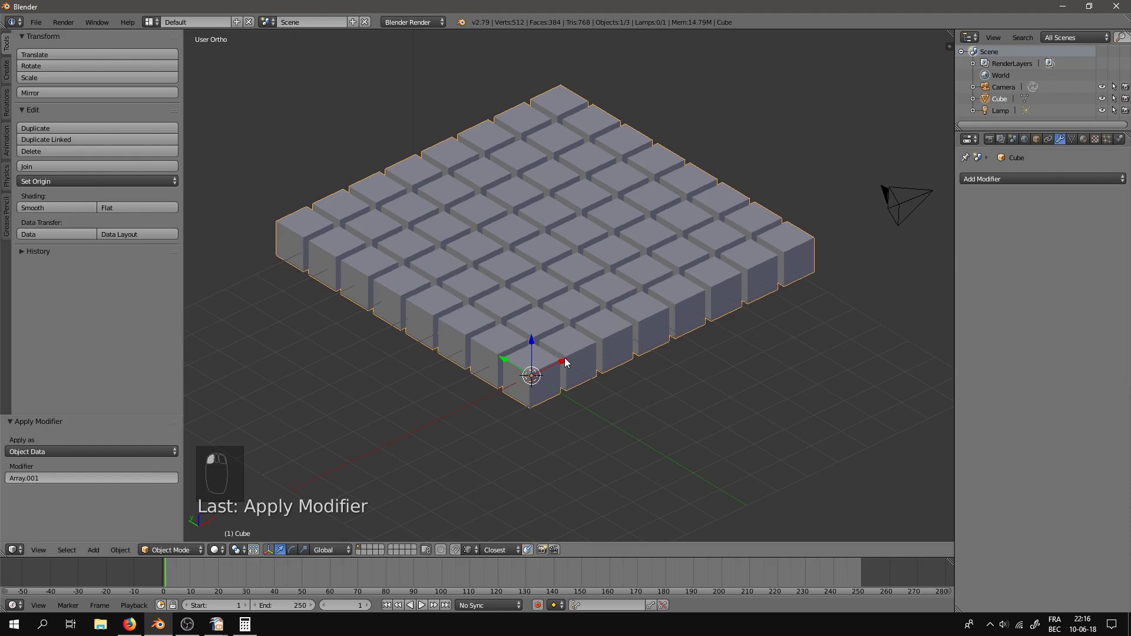
Step: Separate the grid's mesh by loose parts in Edit Mode, and return to Object Mode
key(Tab)
middle_drag(607, 382, 590, 279)
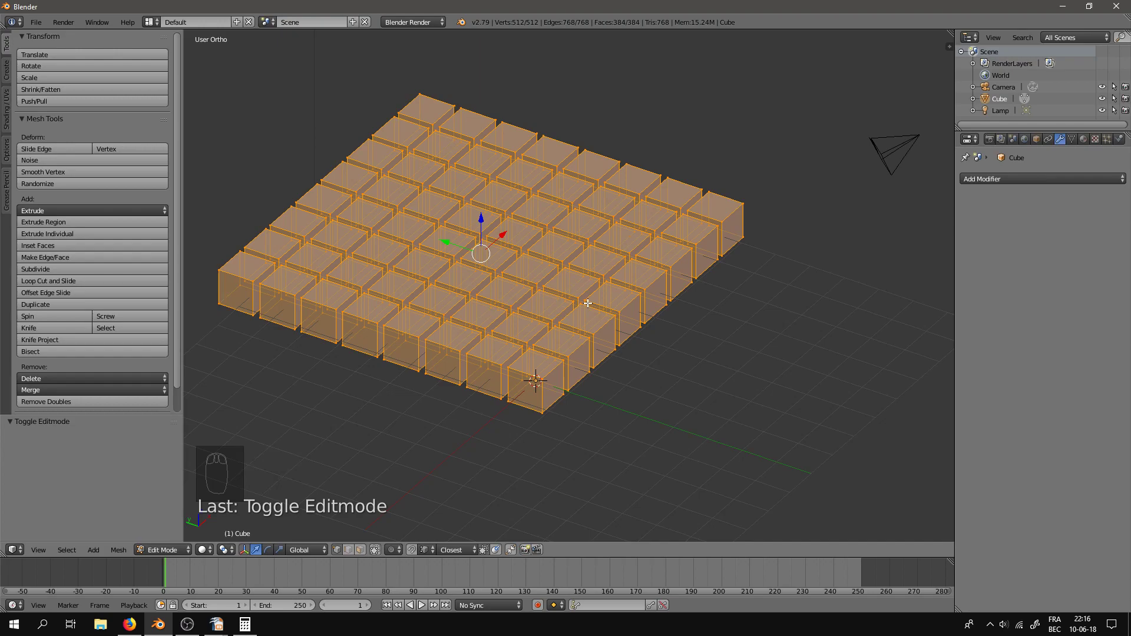
key(p)
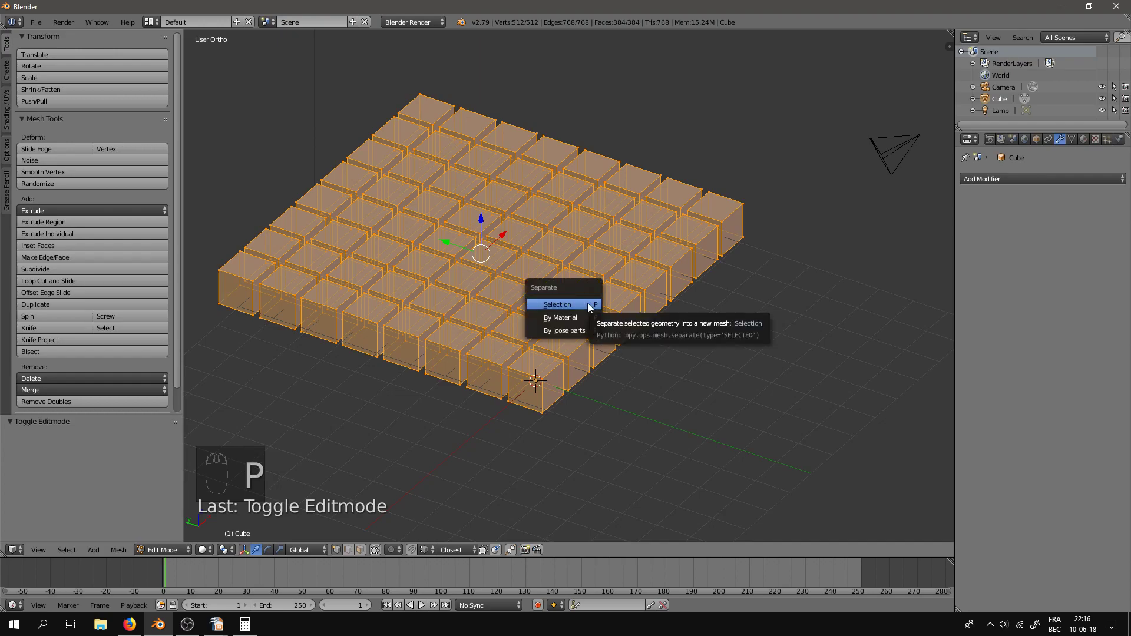
click(568, 331)
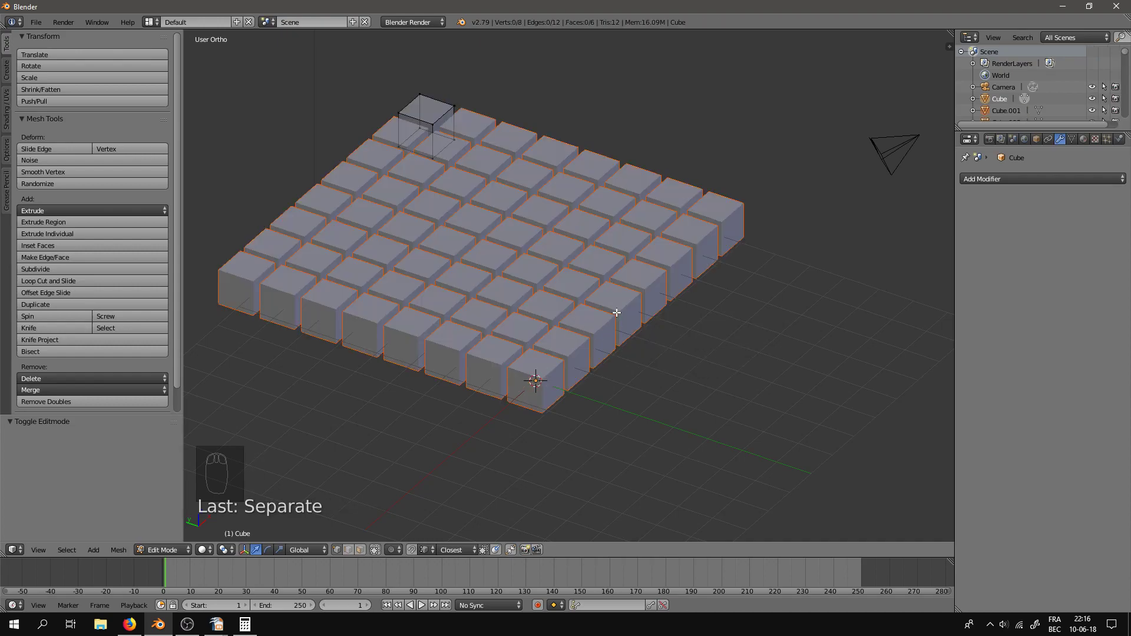
key(a)
key(Tab)
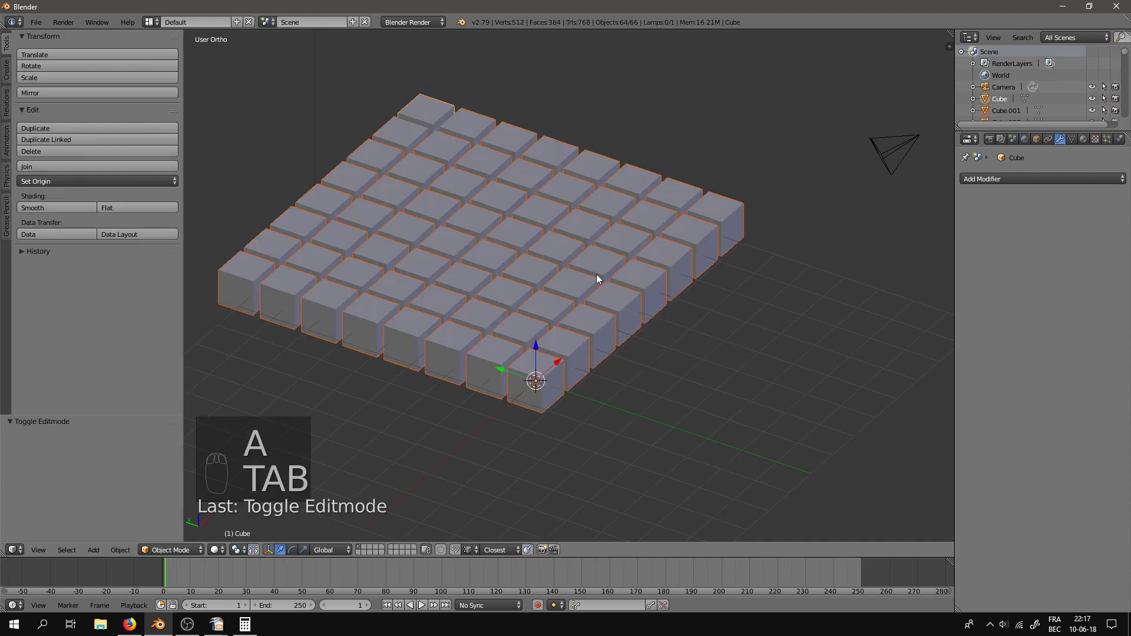
Step: Select several of the separated cubes one at a time to check where their origins are
key(a)
key(a)
right_click(591, 232)
right_click(497, 253)
middle_drag(741, 362, 697, 372)
right_click(564, 248)
right_click(557, 218)
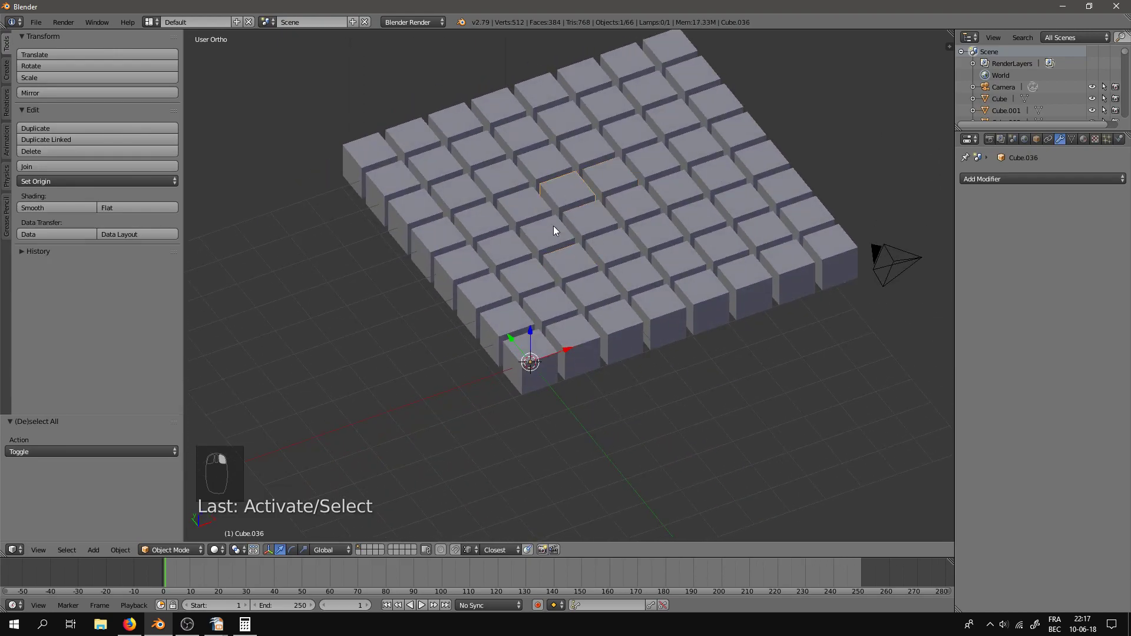
Step: Try rotating two individual cubes in the grid around their shared origin
right_click(602, 245)
key(r)
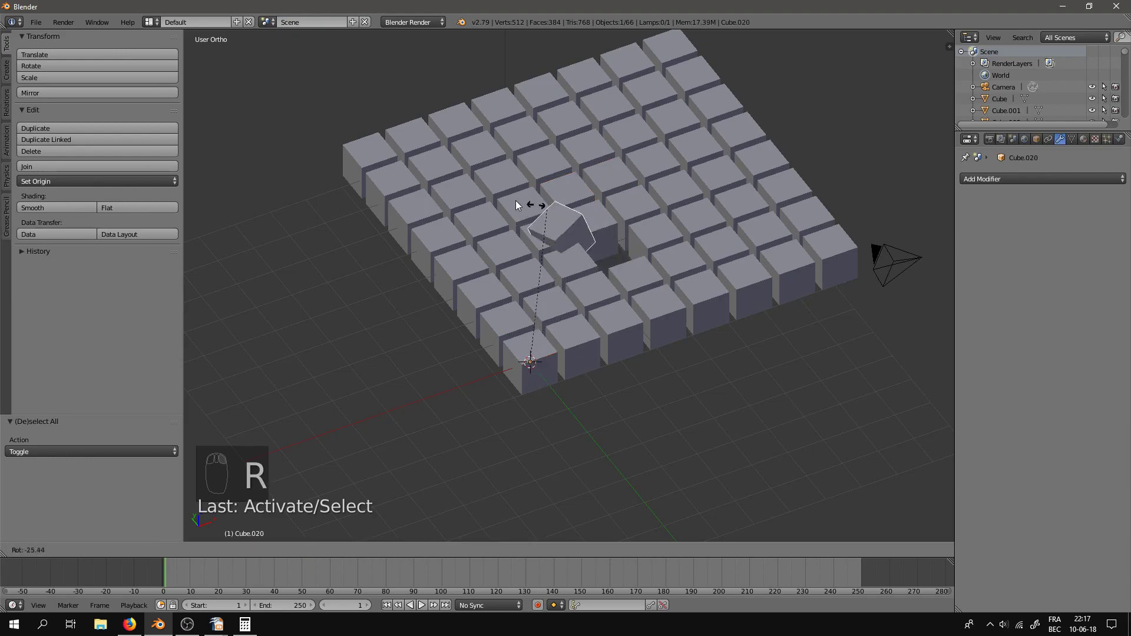
click(612, 229)
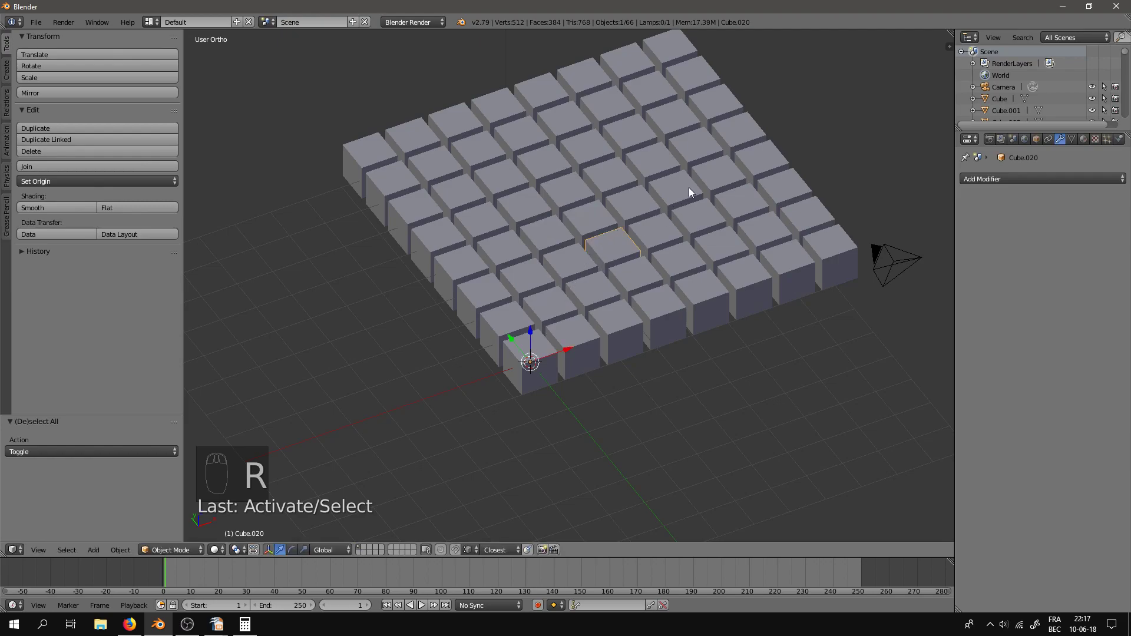
right_click(716, 176)
key(r)
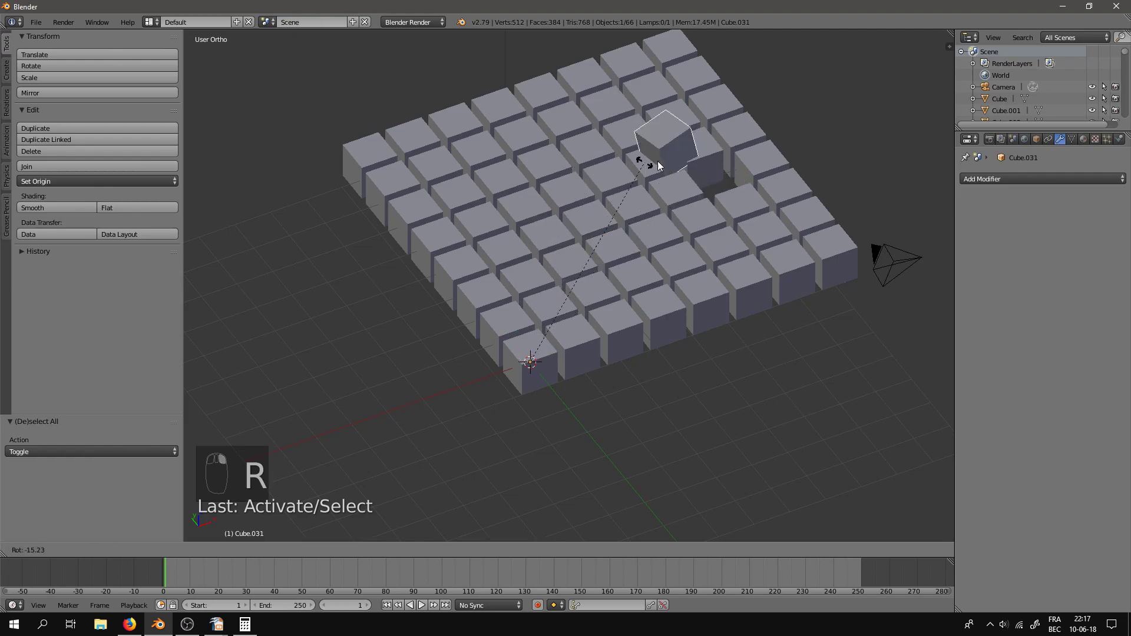
click(687, 177)
Step: In top view, move the lamp clear of the cube grid to about X -2.5, Y 10.65, and deselect it
middle_drag(553, 433, 391, 353)
key(KP_7)
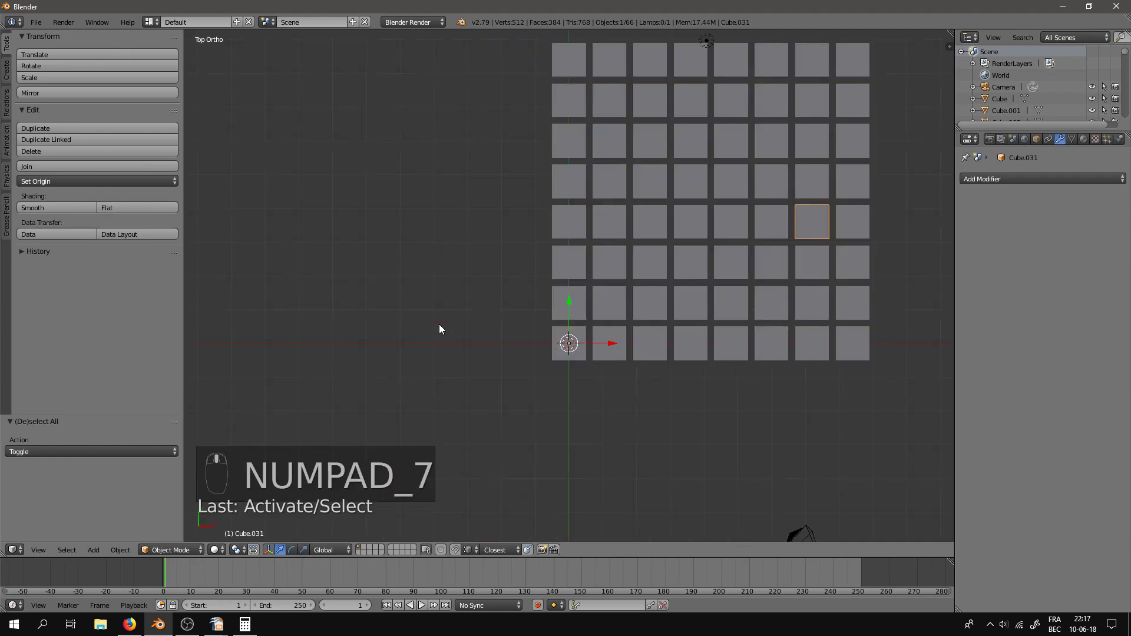
scroll(415, 341, down, 2)
shift+middle_drag(694, 320, 593, 328)
key(a)
key(a)
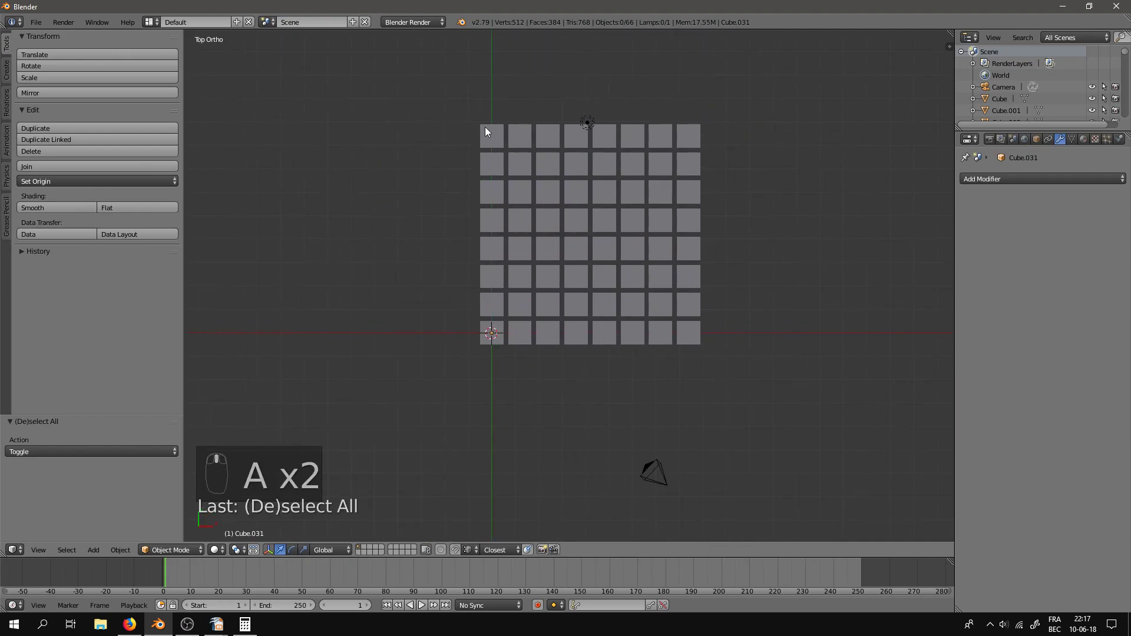
key(b)
drag(451, 106, 733, 372)
key(a)
right_click(586, 126)
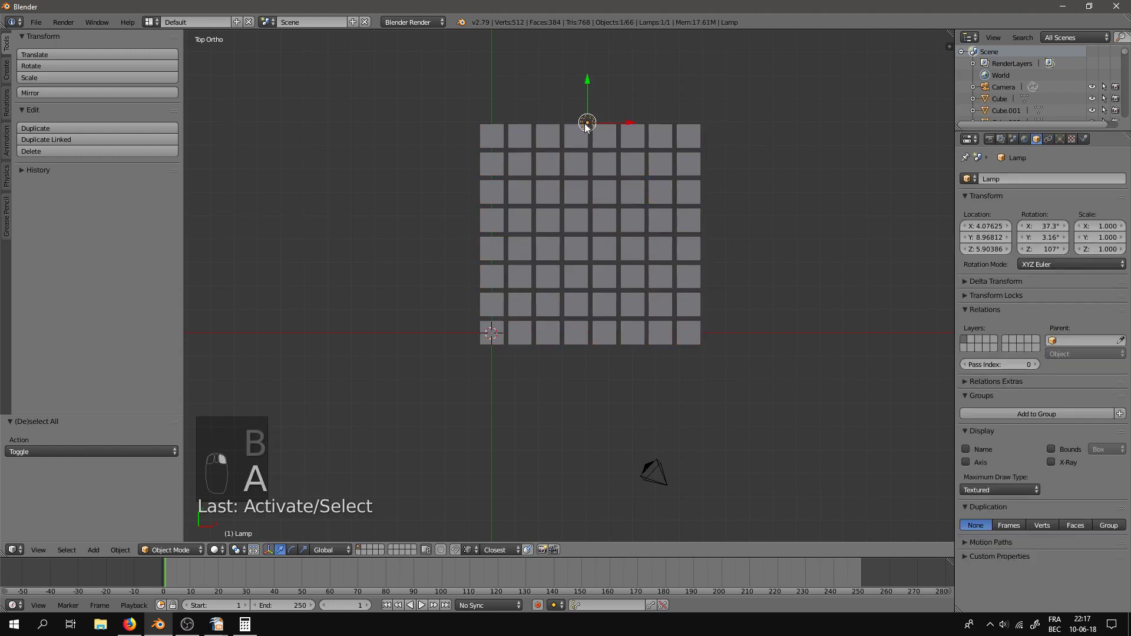
key(g)
click(431, 87)
key(a)
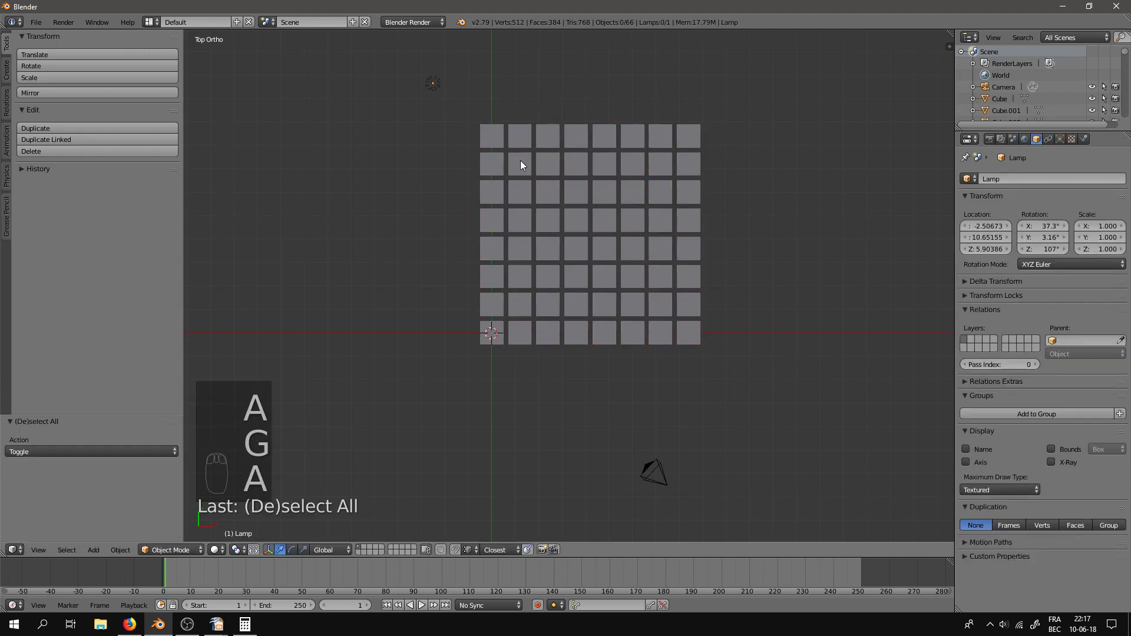
Step: Box-select all the cubes and set their origins with Origin to Geometry
key(b)
drag(462, 105, 749, 366)
middle_drag(717, 379, 754, 327)
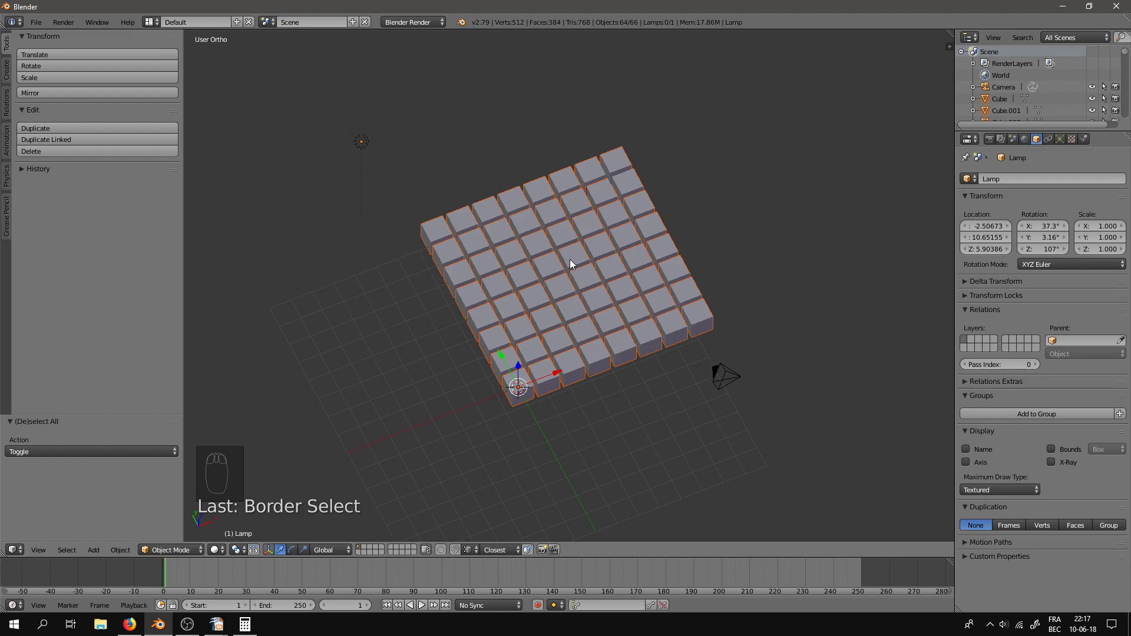
key(ctrl+alt+shift+c)
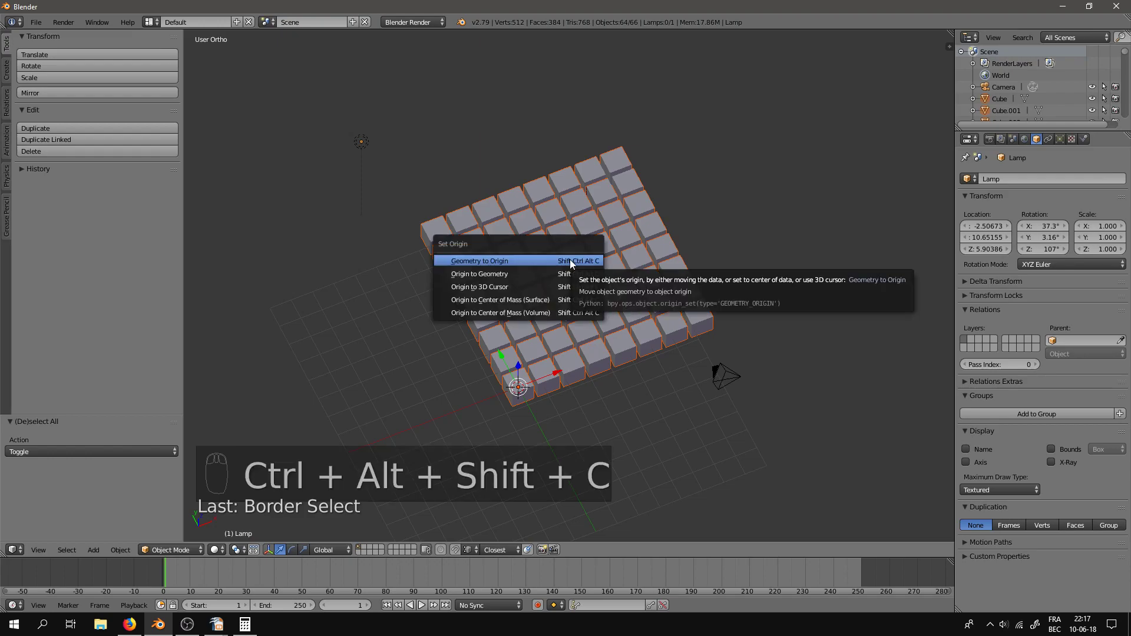
click(495, 273)
Step: Select several cubes one at a time to check their individual origins, and clear the selection in top view
middle_drag(602, 439, 658, 406)
key(a)
right_click(531, 278)
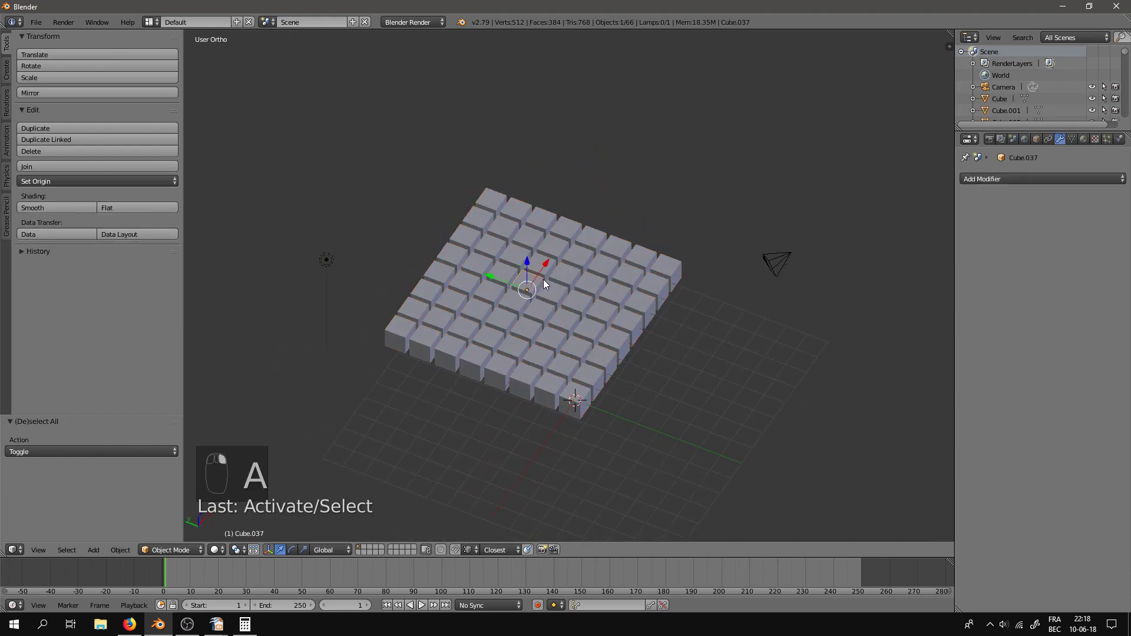
right_click(573, 250)
right_click(586, 265)
right_click(603, 289)
right_click(609, 307)
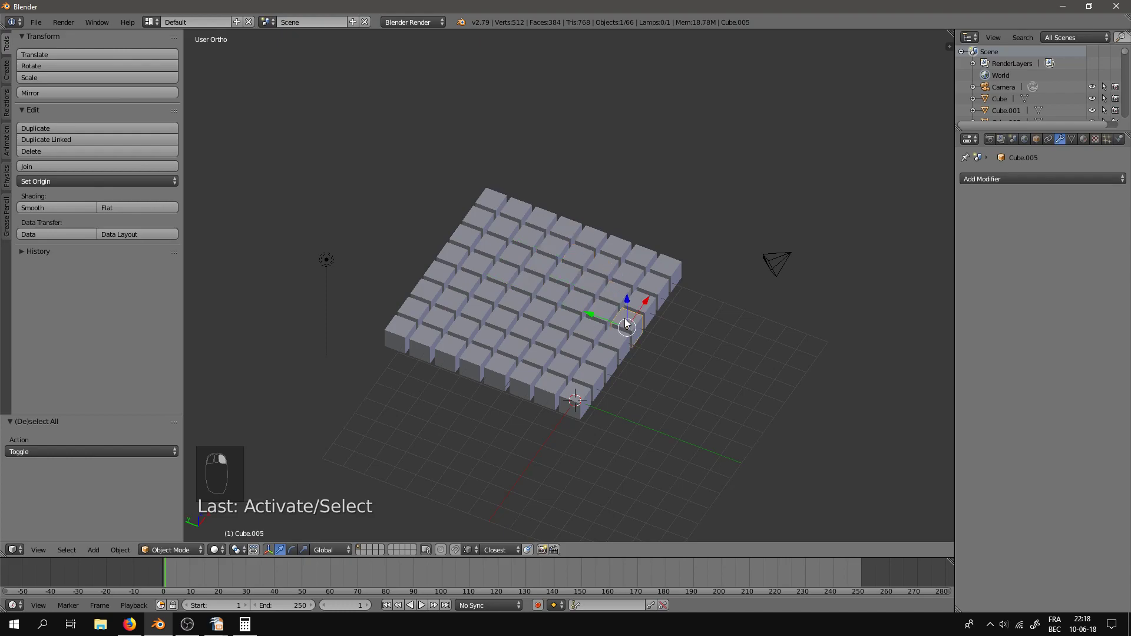
right_click(583, 360)
right_click(571, 343)
key(KP_7)
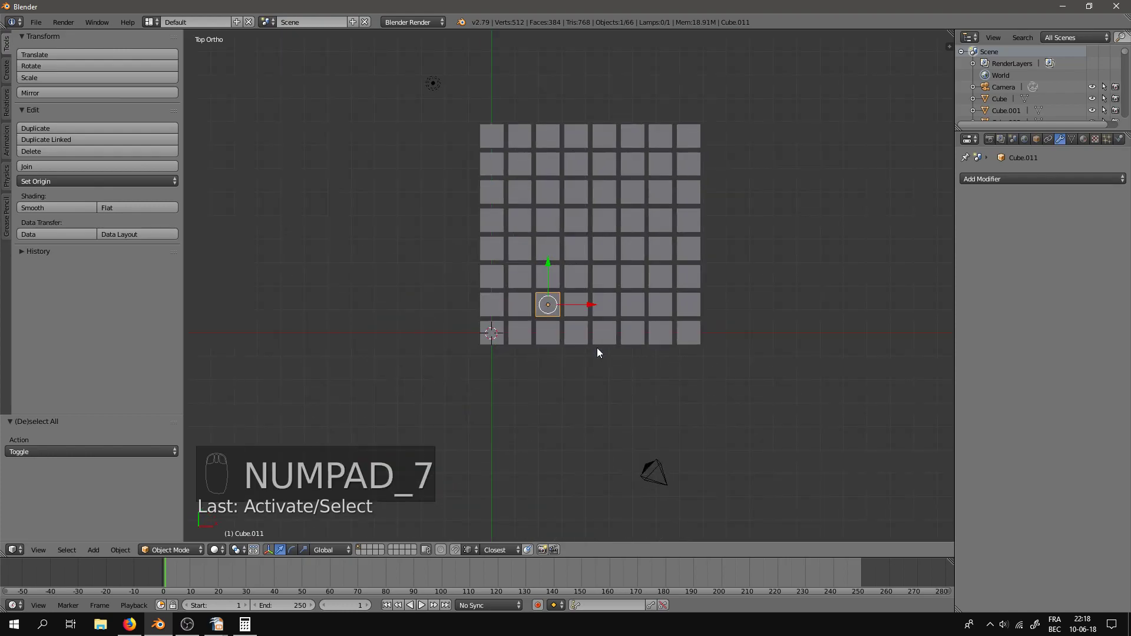
middle_drag(566, 326, 559, 301)
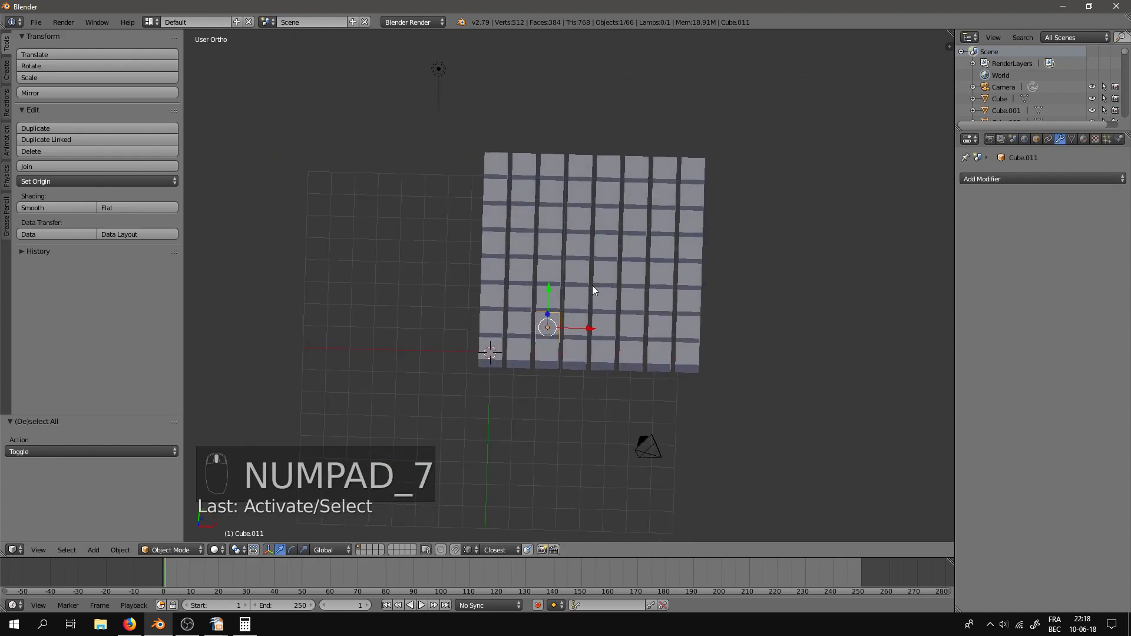
key(a)
key(KP_7)
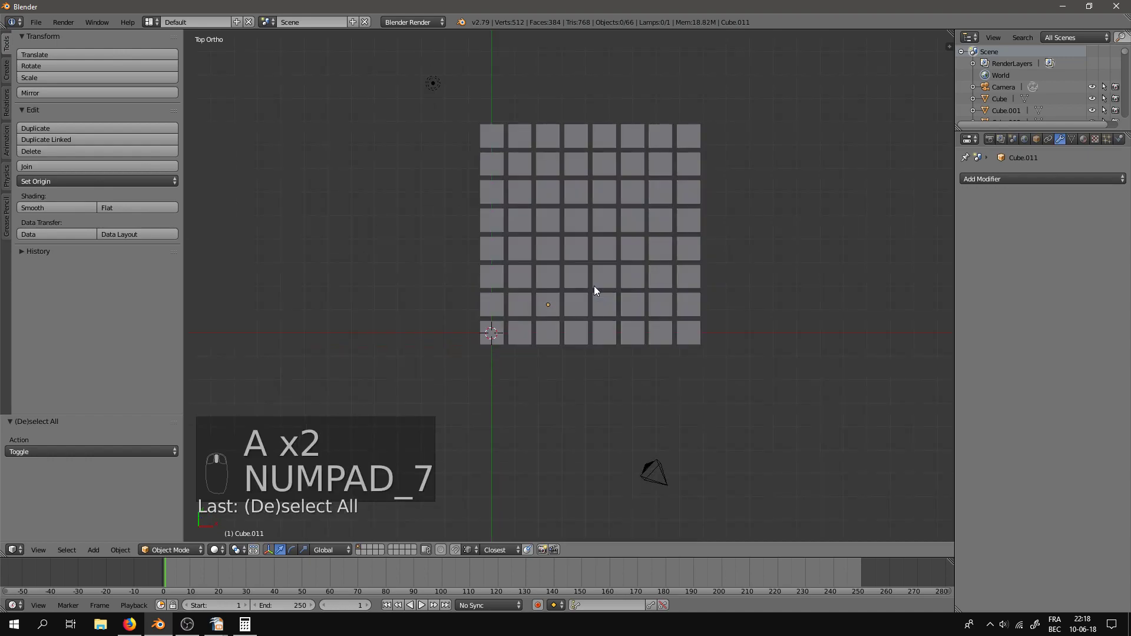
key(v)
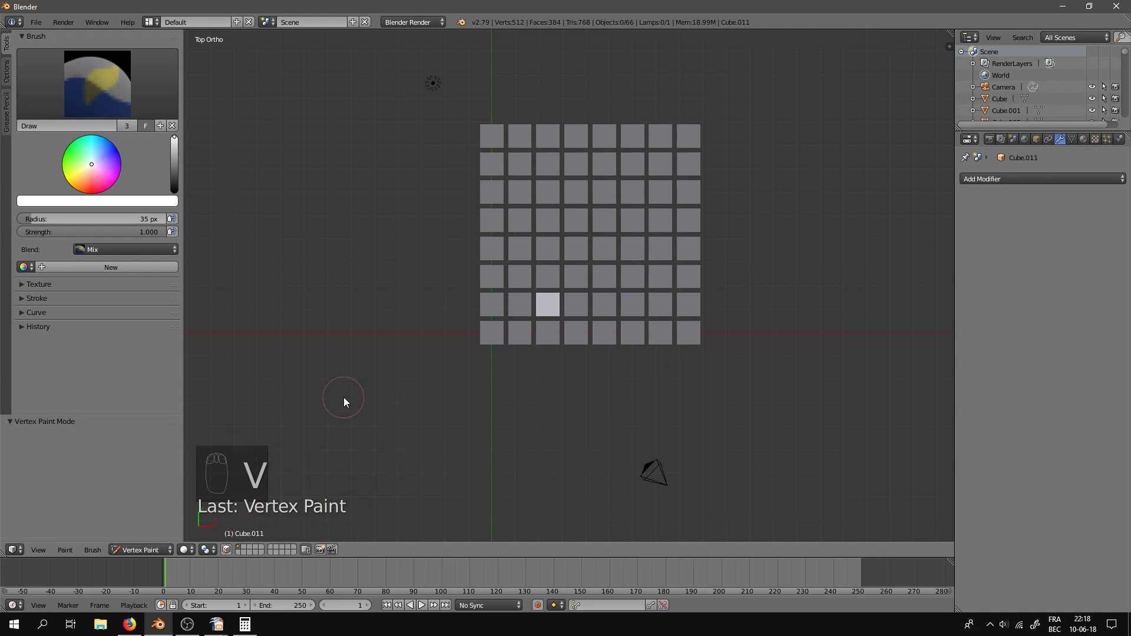
key(Escape)
click(159, 549)
click(156, 533)
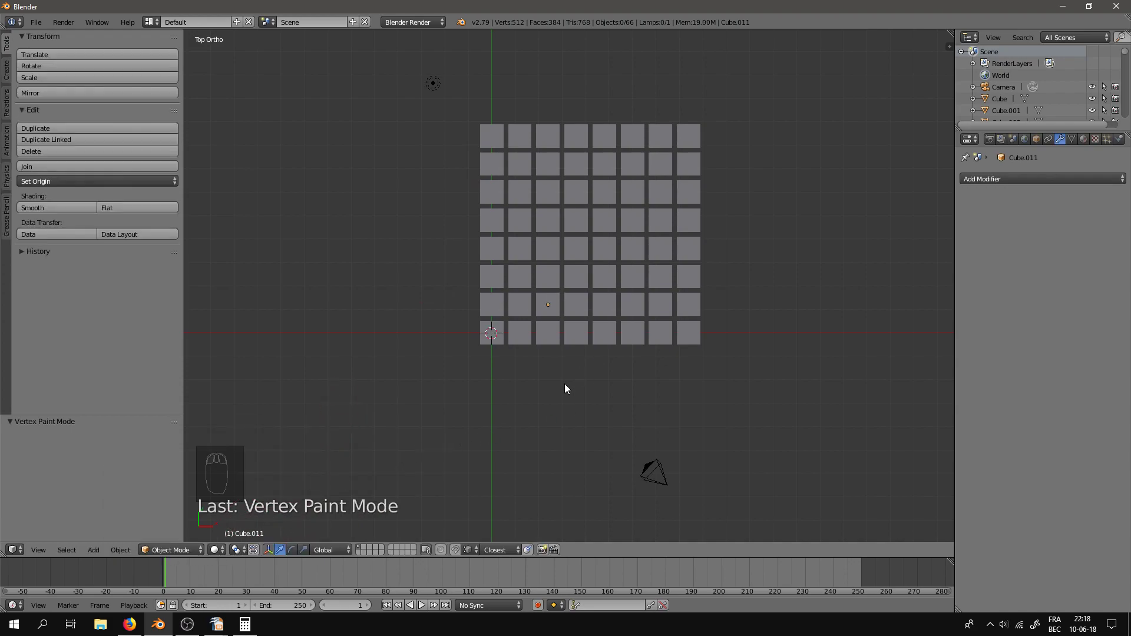
Step: Box-select all the cubes in top view and try shearing them along X about the grid's centre
key(a)
key(a)
key(b)
drag(454, 105, 759, 356)
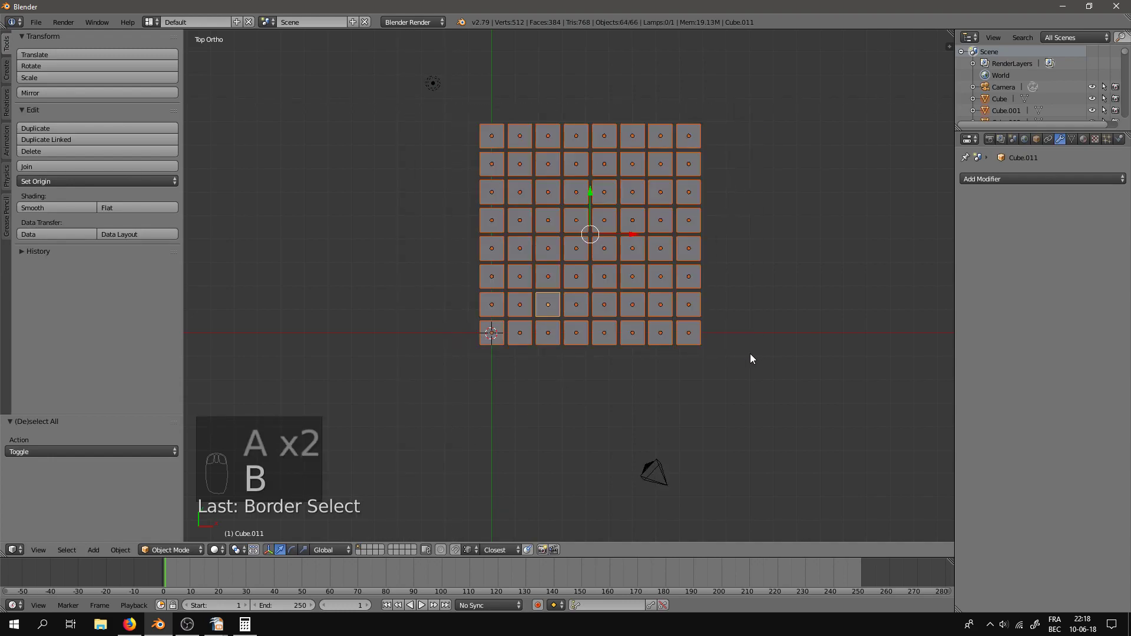
key(ctrl+alt+shift+s)
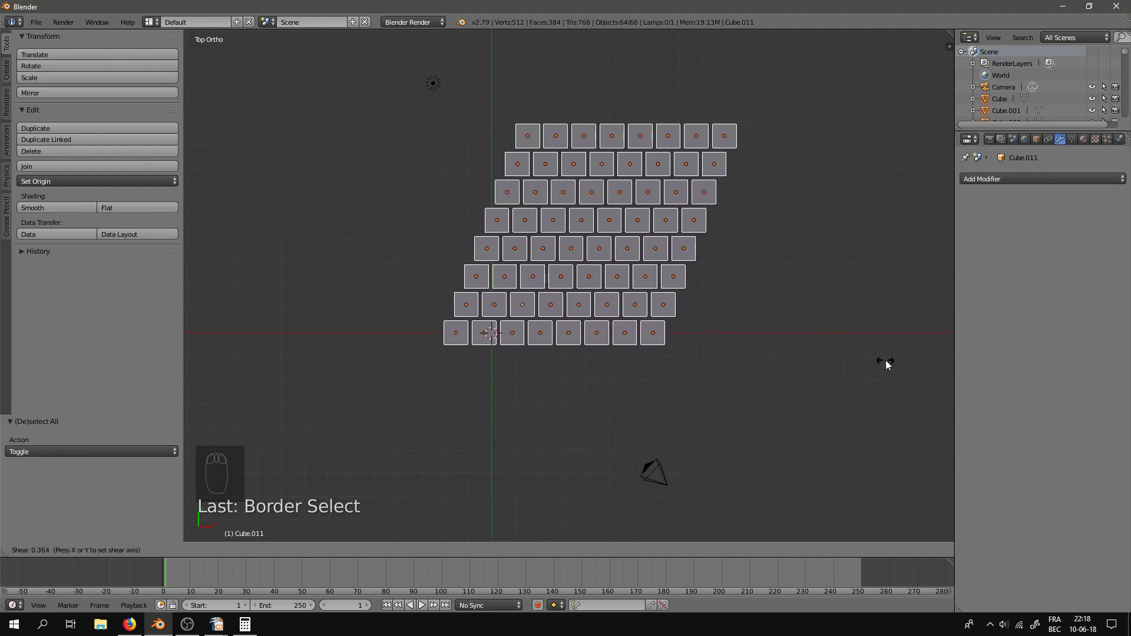
right_click(826, 350)
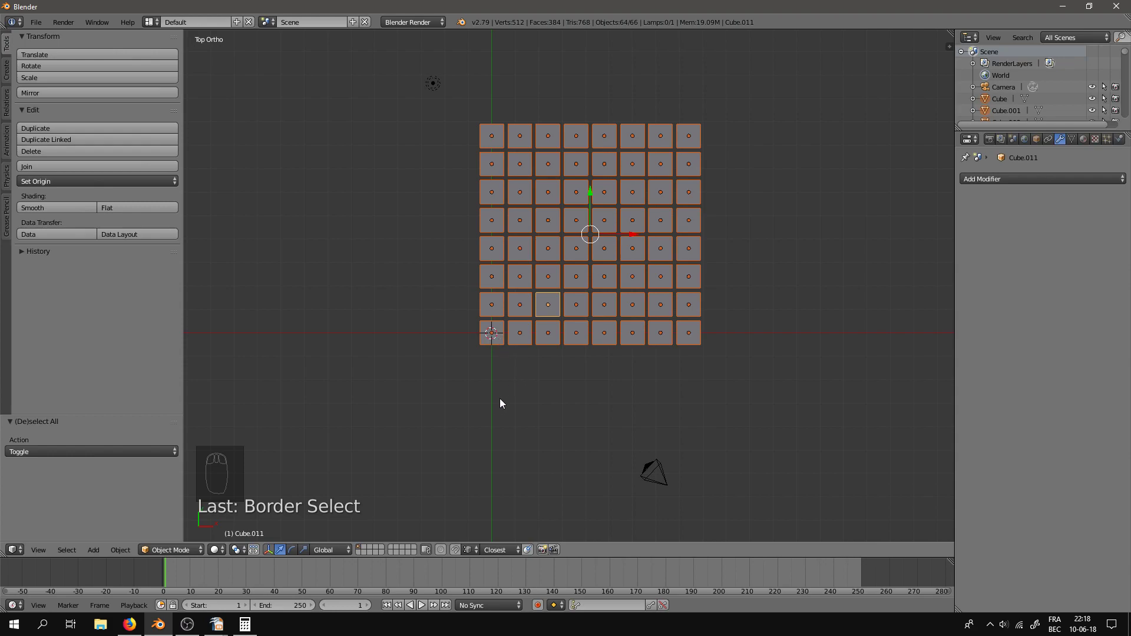
Step: Set the pivot point to 3D Cursor and shear the selected cubes along the X axis by 1
click(242, 550)
click(252, 521)
key(ctrl+alt+shift+s)
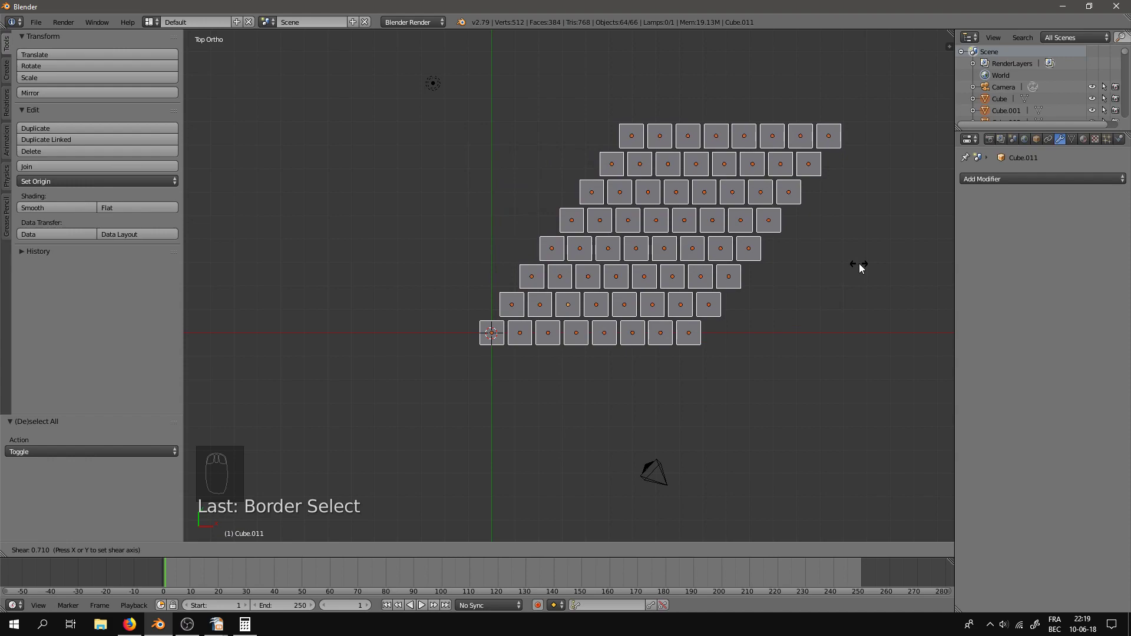
key(y)
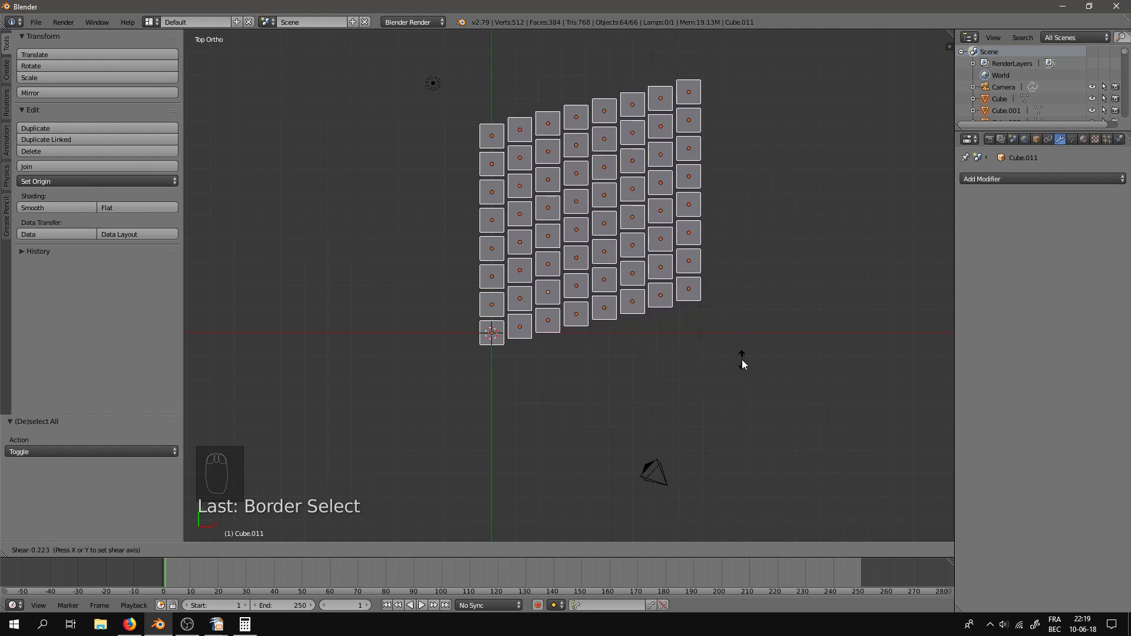
key(x)
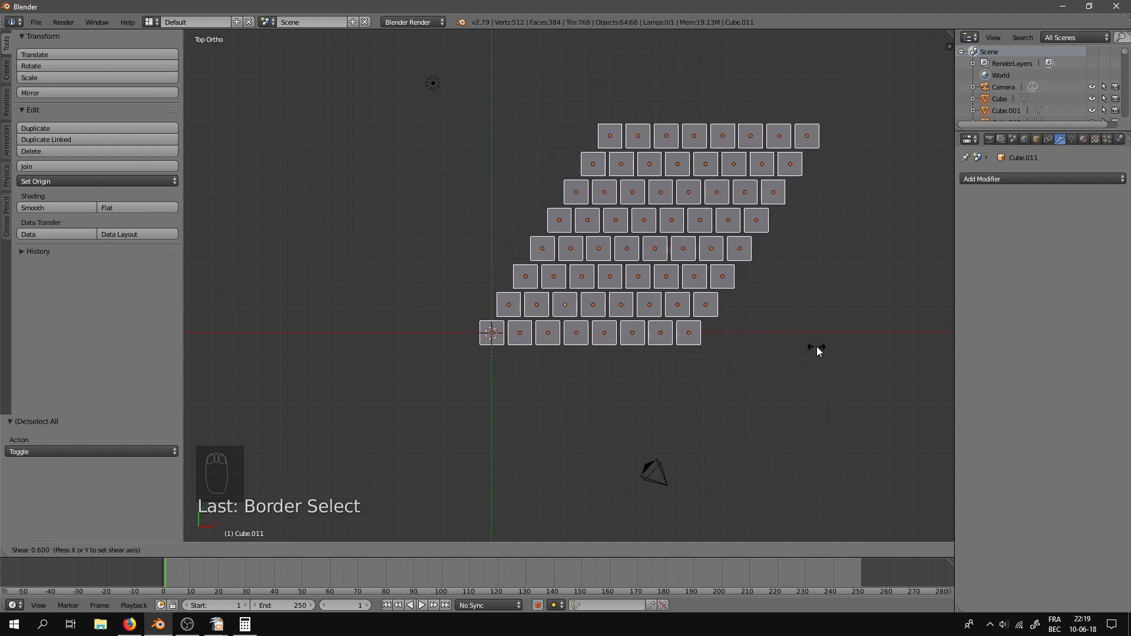
key(1)
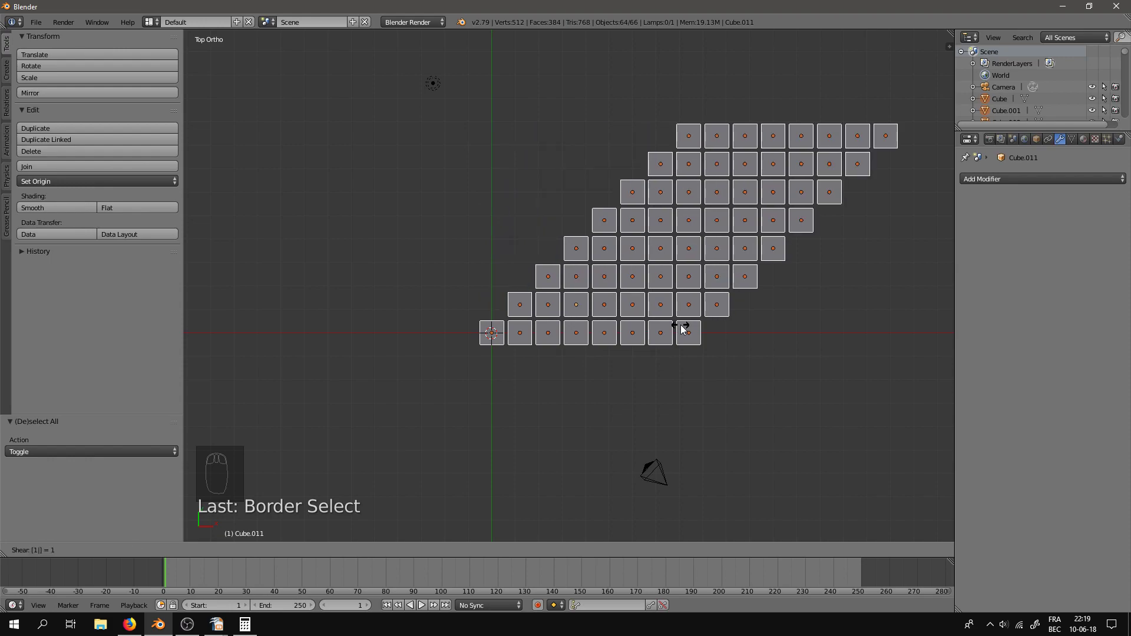
key(Return)
Step: Deselect all the cubes and view the sheared grid in perspective
key(a)
middle_drag(835, 508, 559, 424)
key(KP_5)
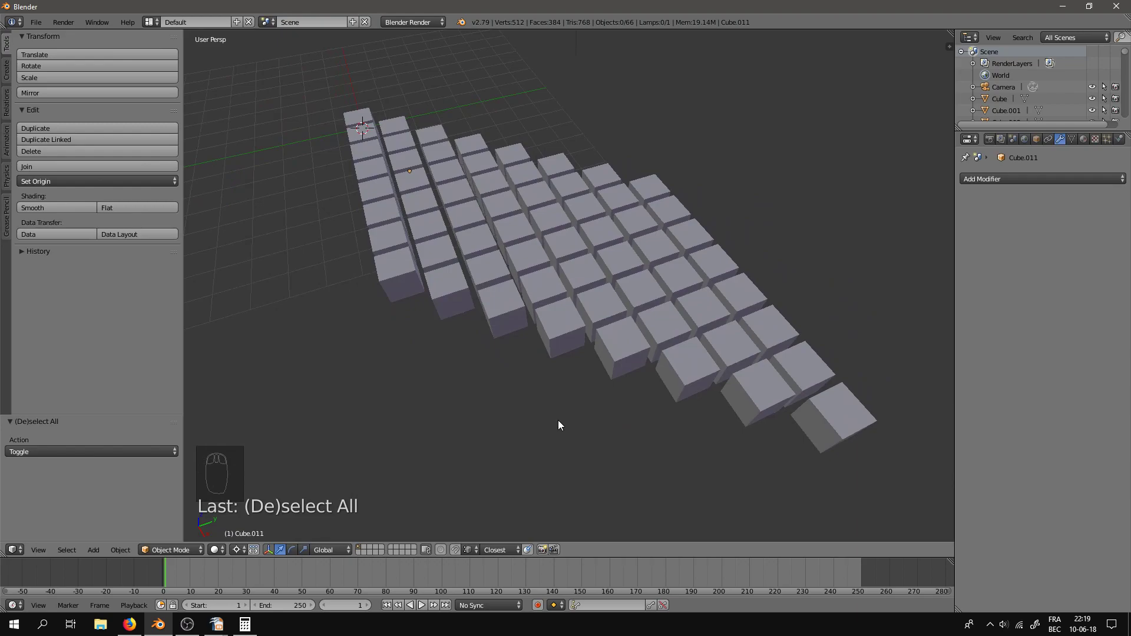